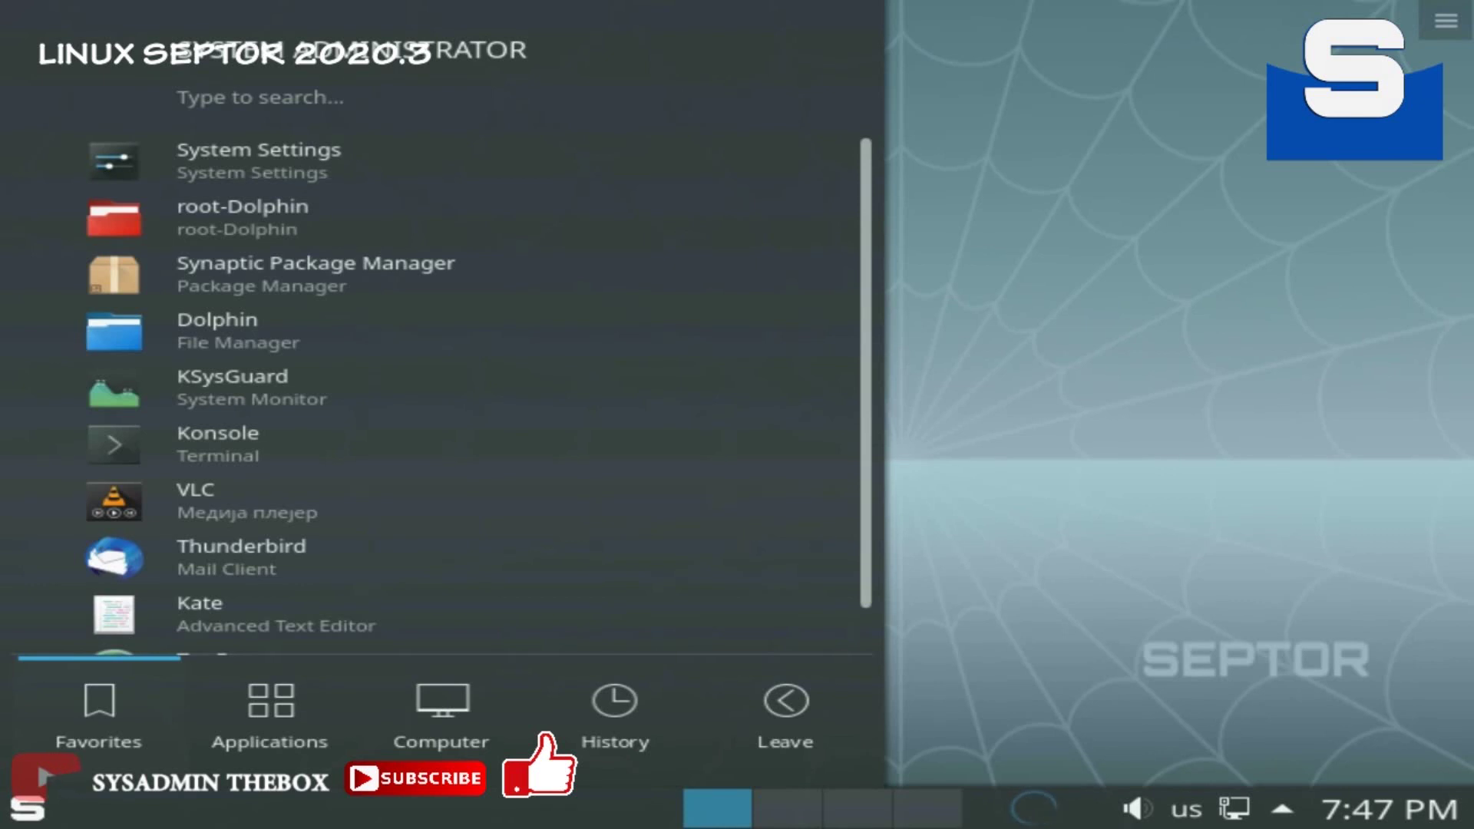
Step: Open the Utilities category among all installed applications in the application launcher
mouse_move(271, 712)
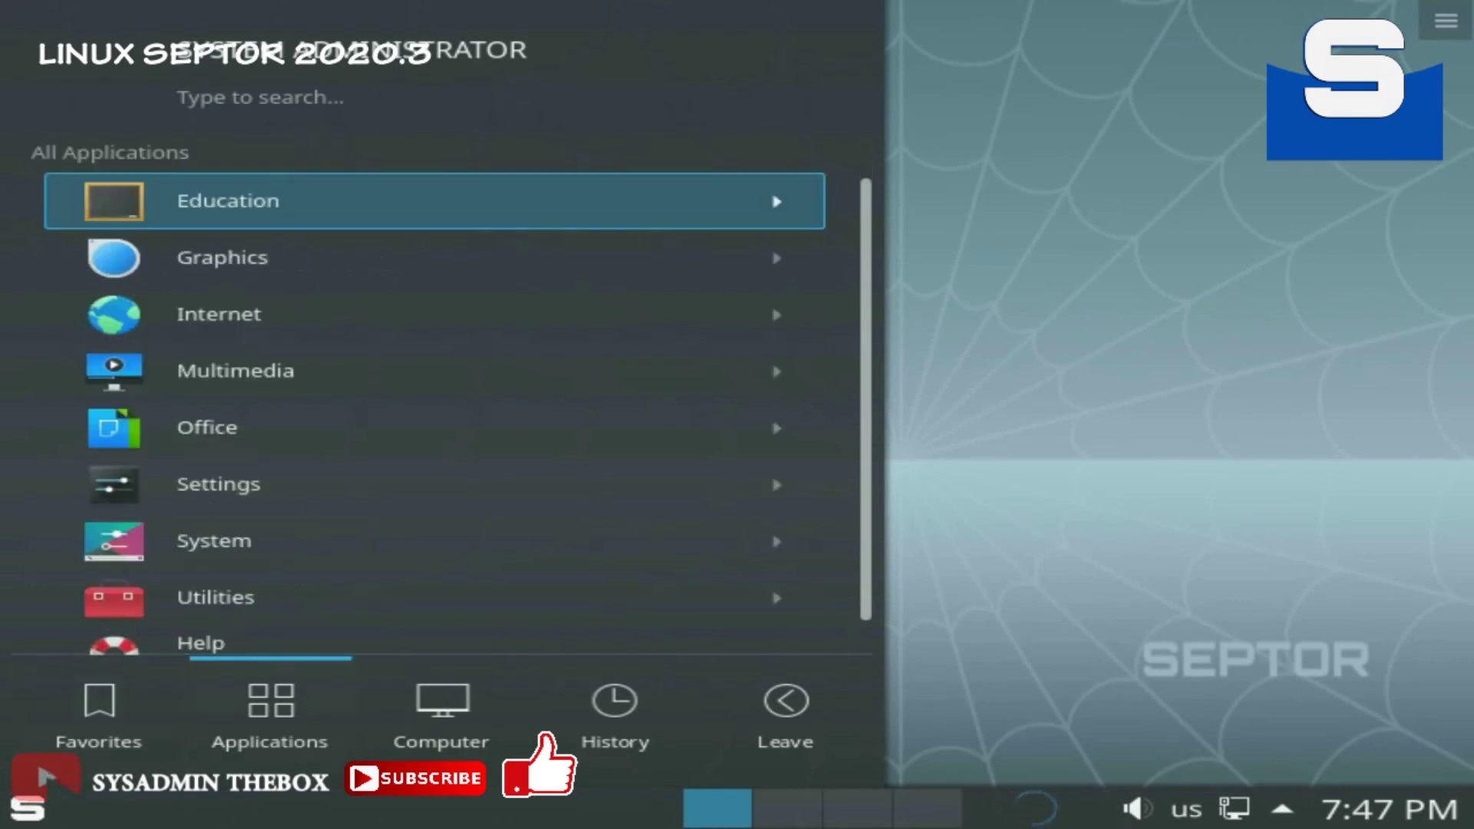
key("Up")
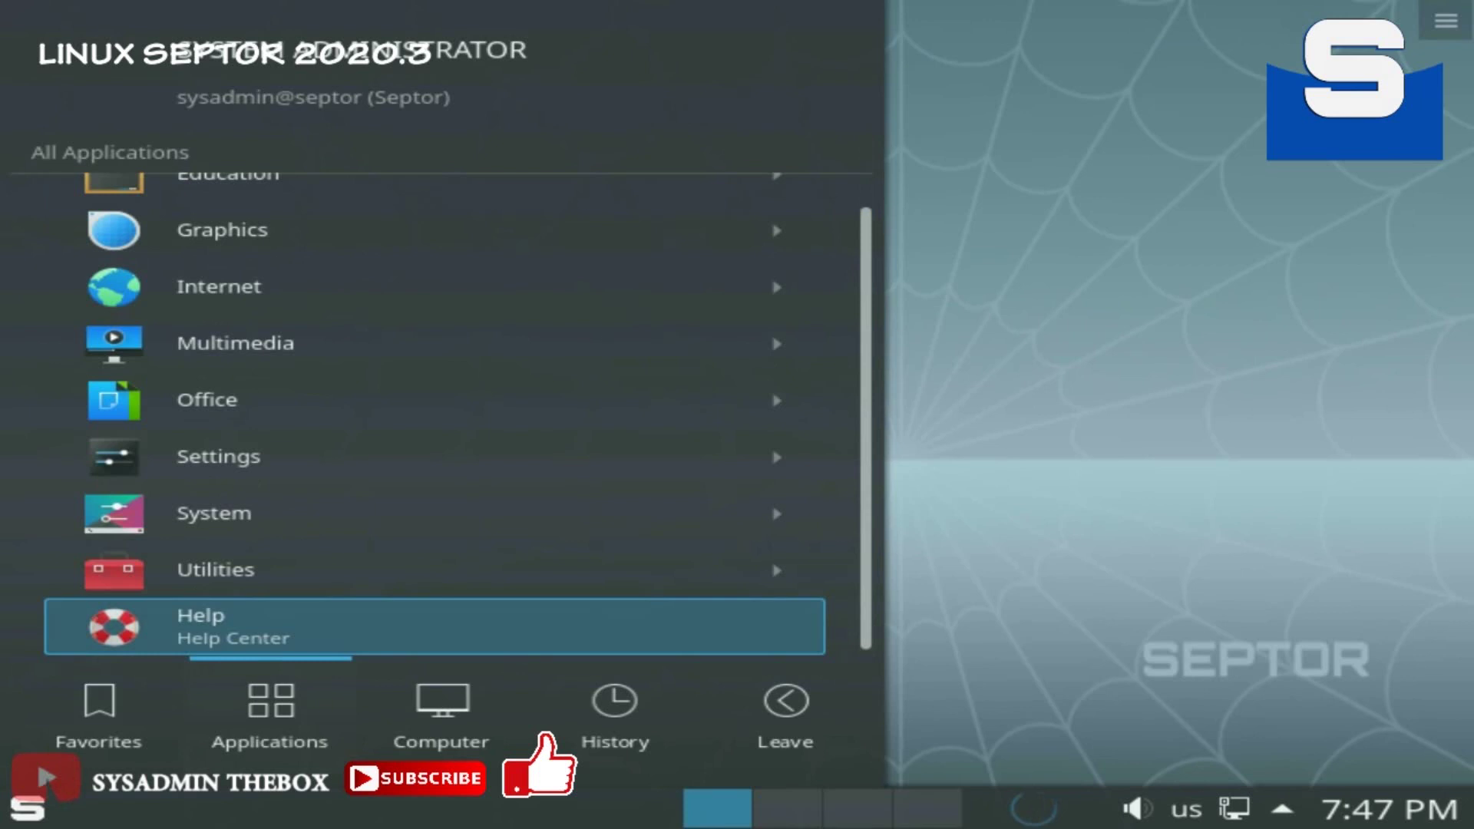
key("Up")
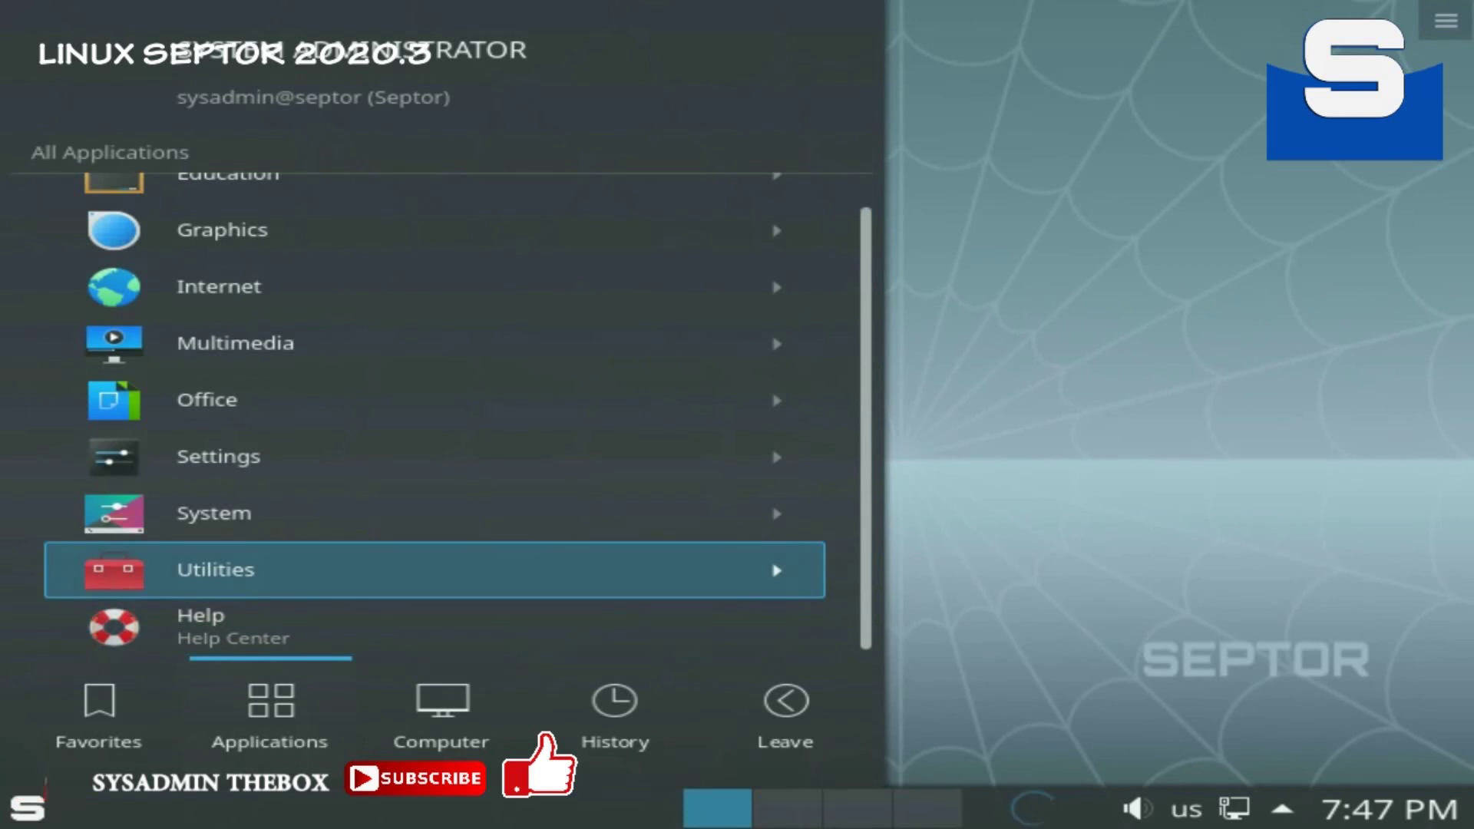
key("Up")
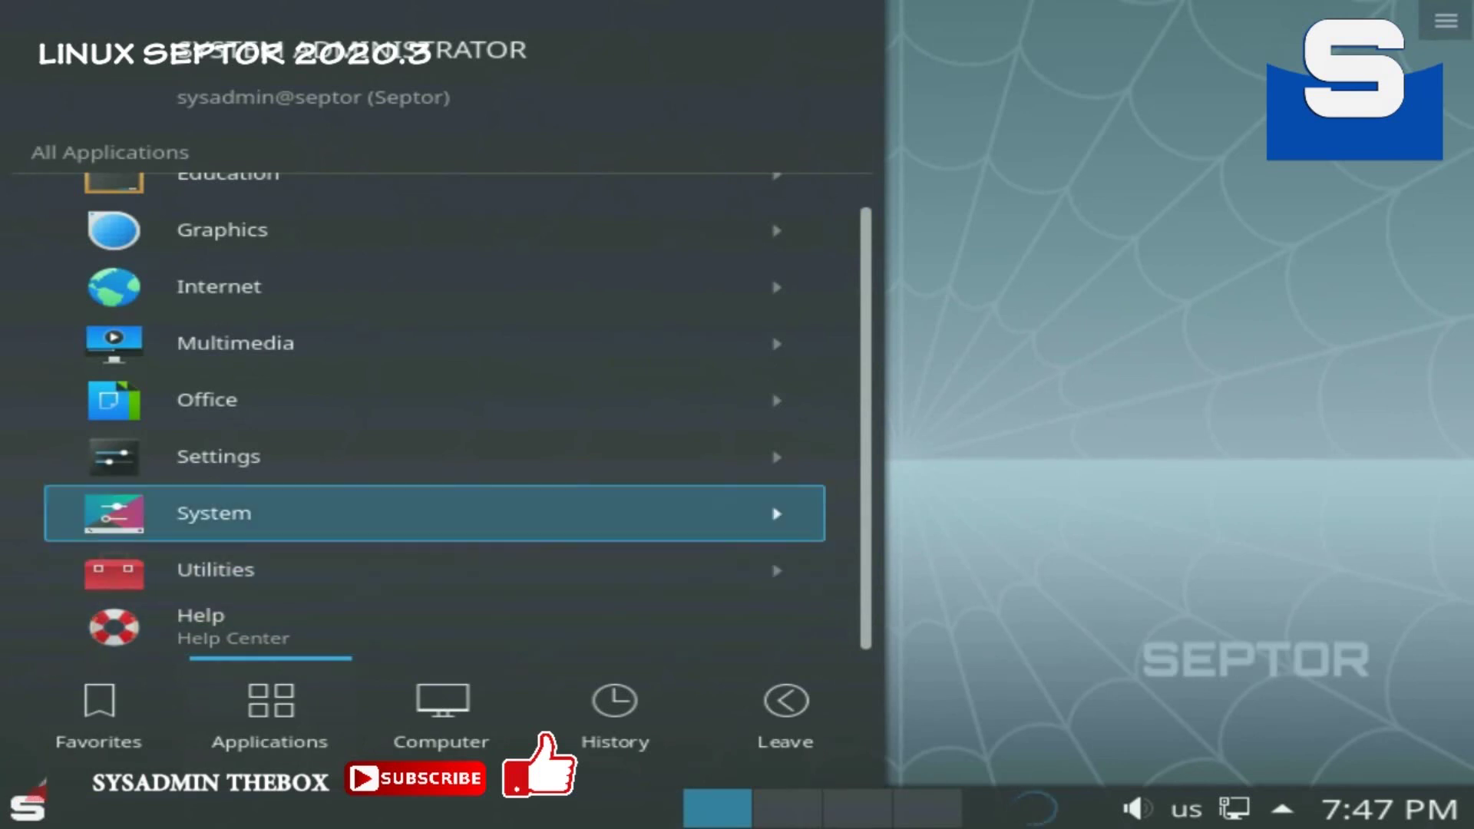
key("Down")
key("Right")
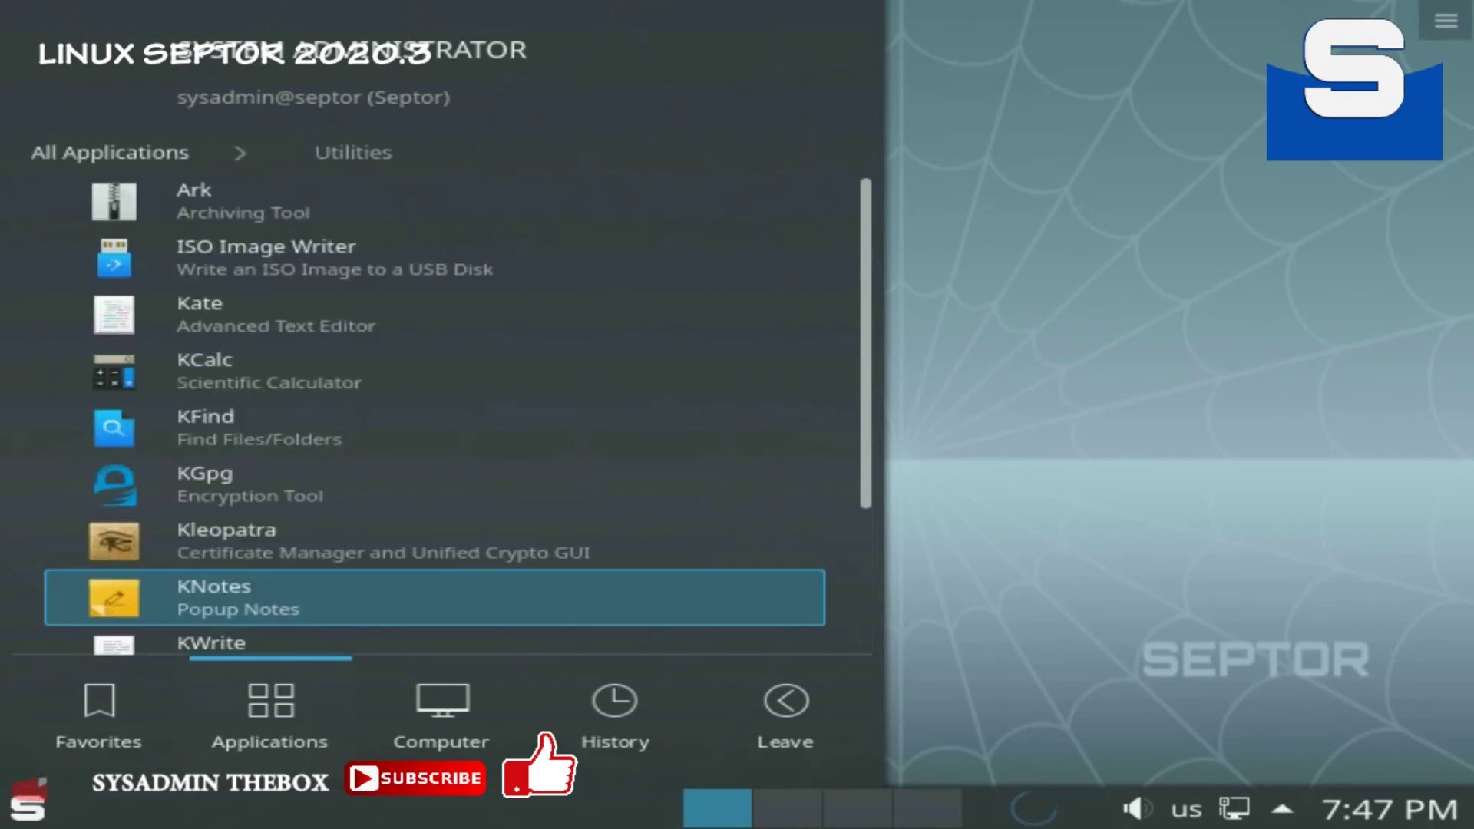
Step: Look through the applications in the Utilities category, from Ark and ISO Image Writer down through KNotes
key("Up")
key("Up")
key("Up")
key("Up")
key("Up")
key("Up")
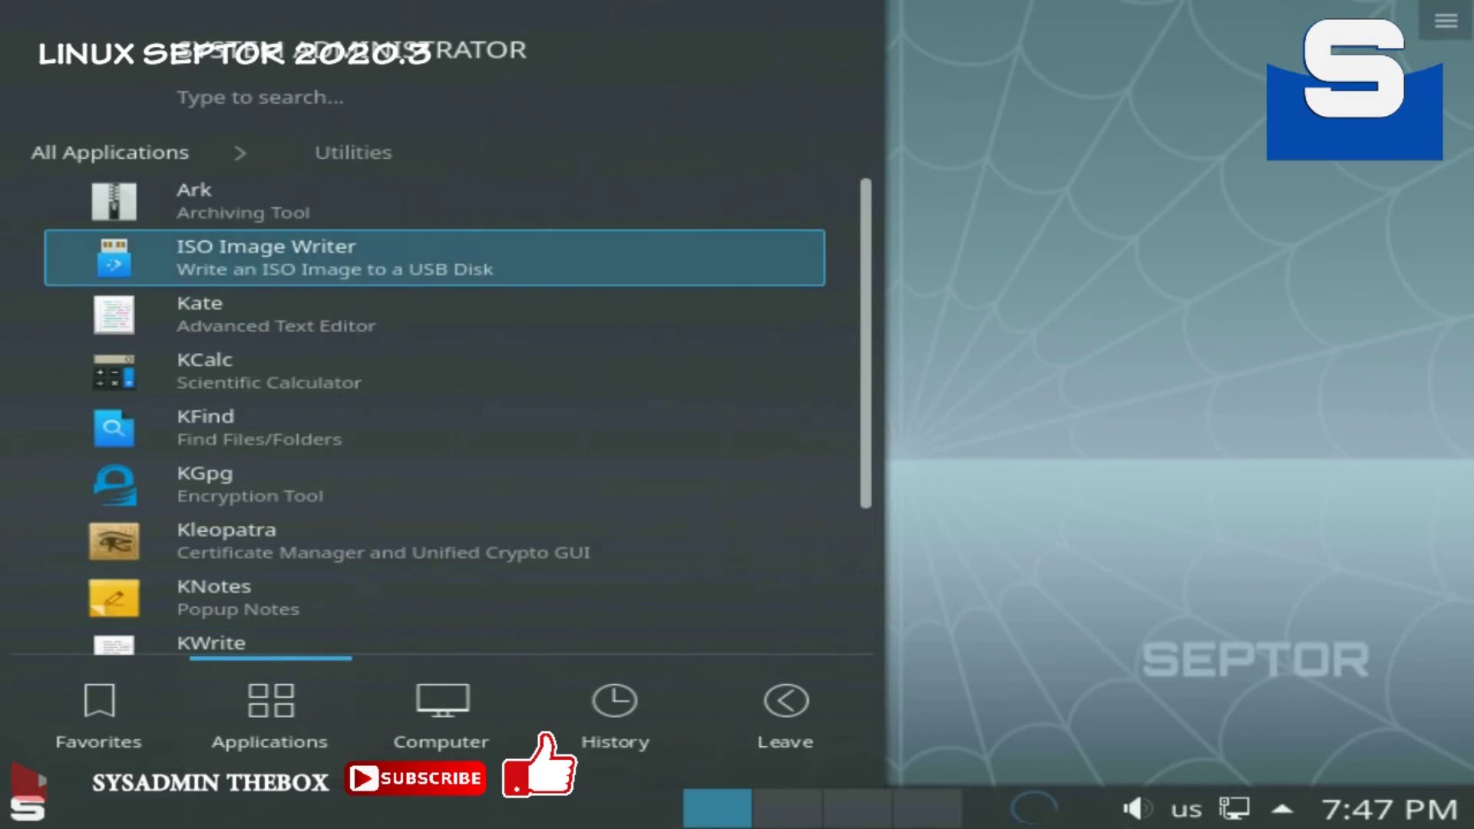
key("Down")
key("Up")
key("Down")
key("Down")
key("Down")
key("Down")
key("Down")
key("Down")
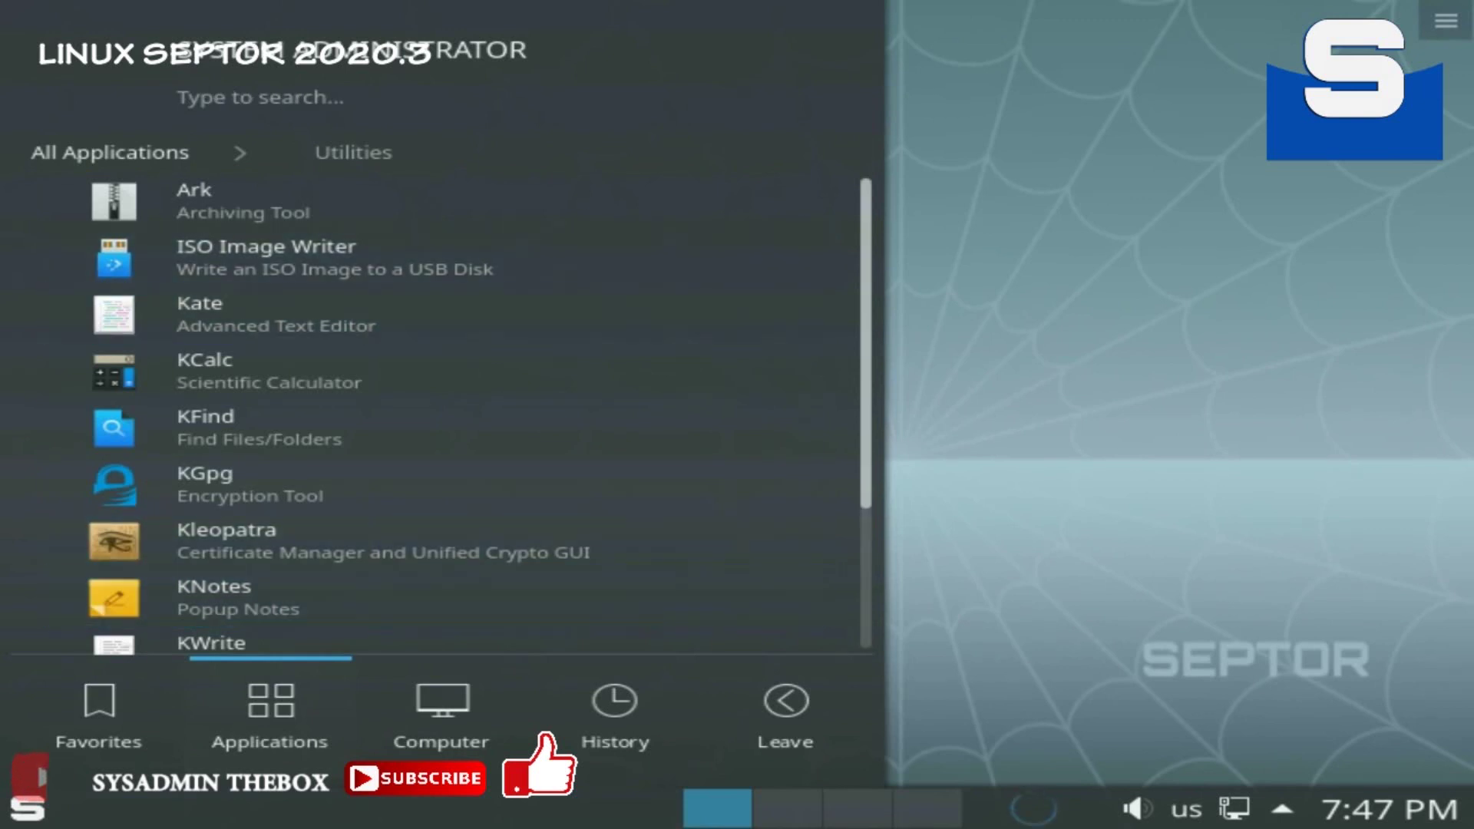
Step: Launch Sweeper and clean up all the selected privacy data, confirming the deletion
scroll(442, 414, "down", 3)
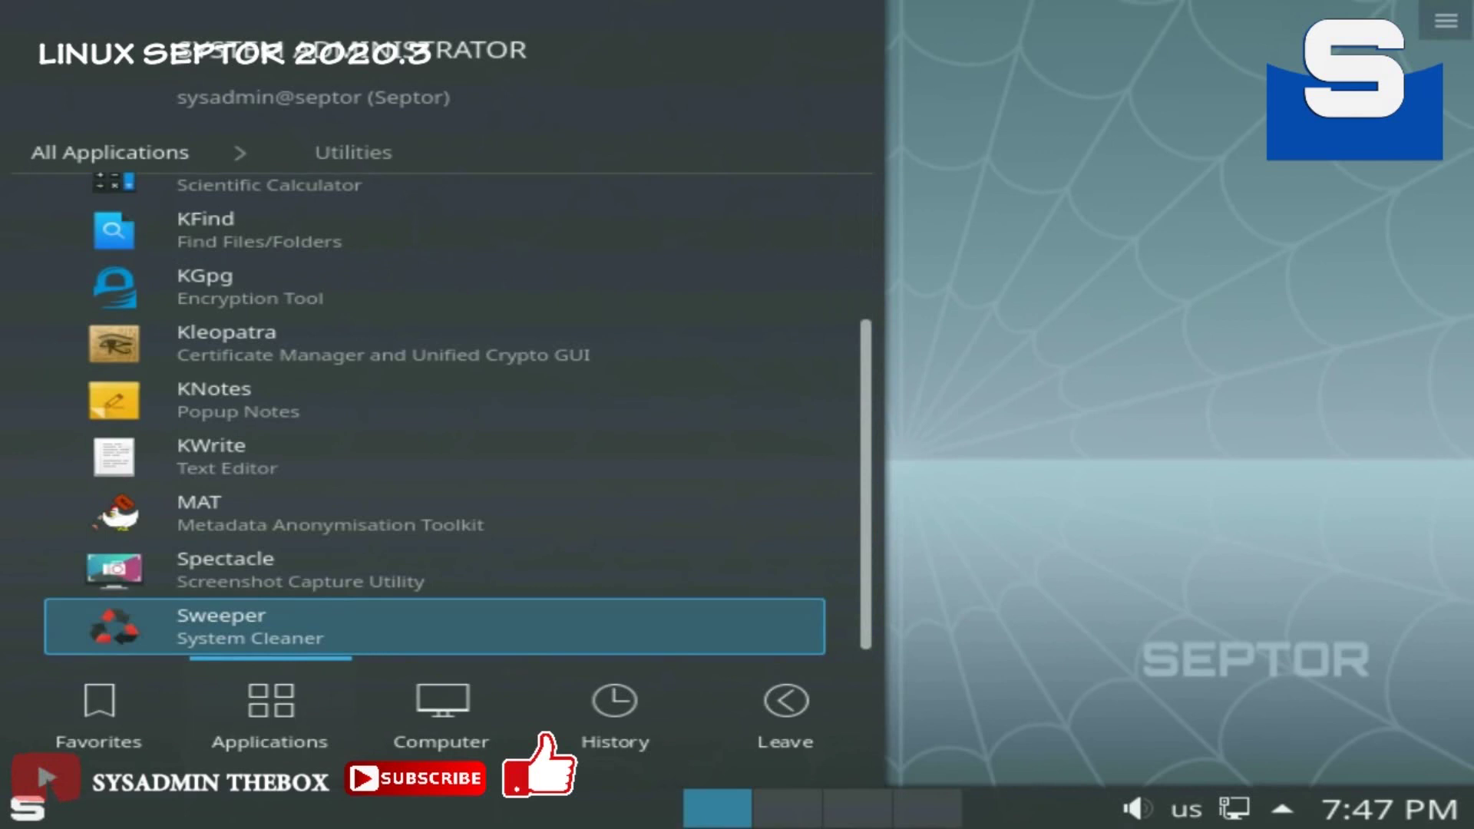
left_click(399, 633)
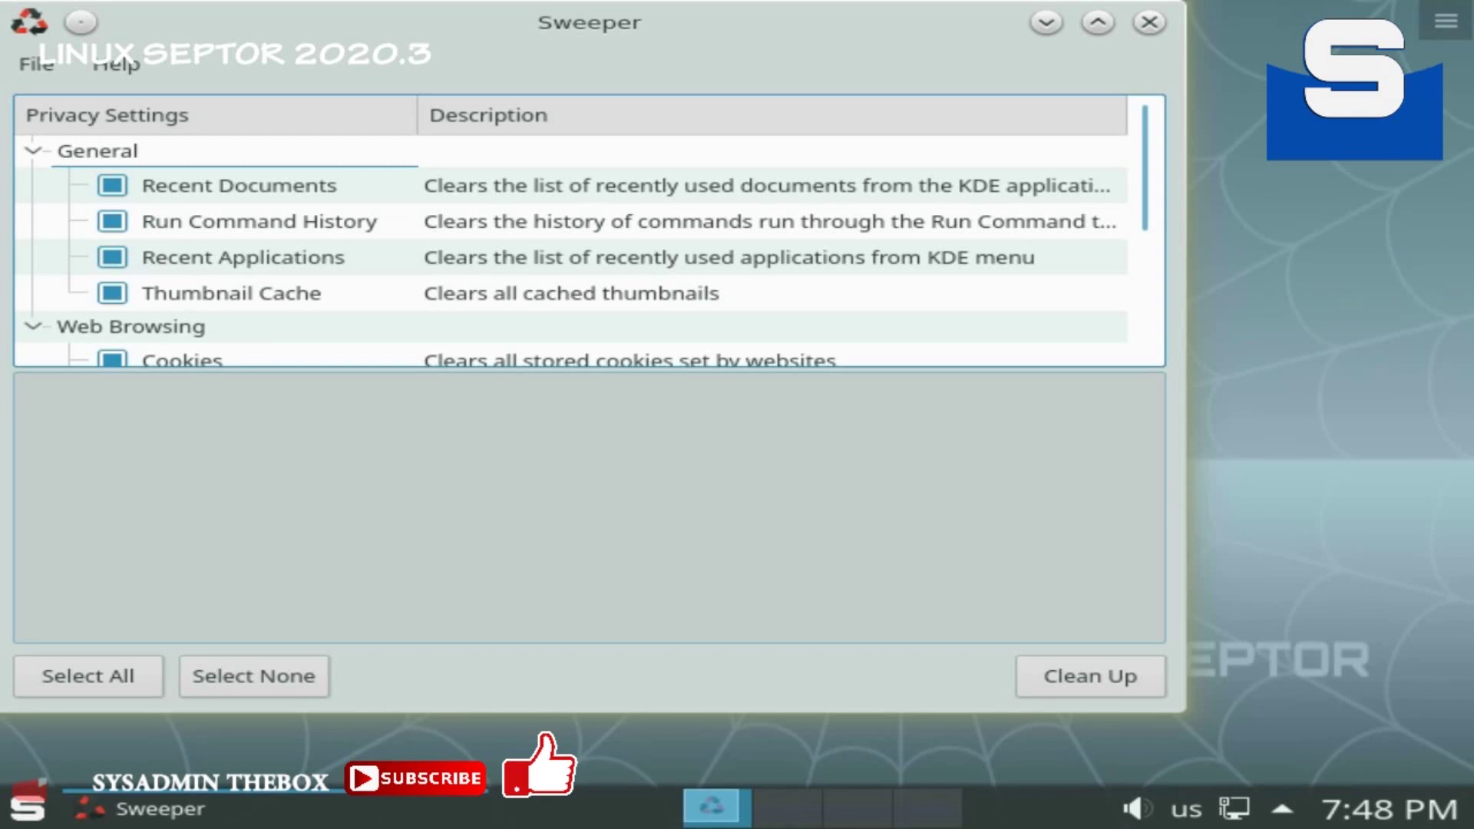
left_click(1090, 677)
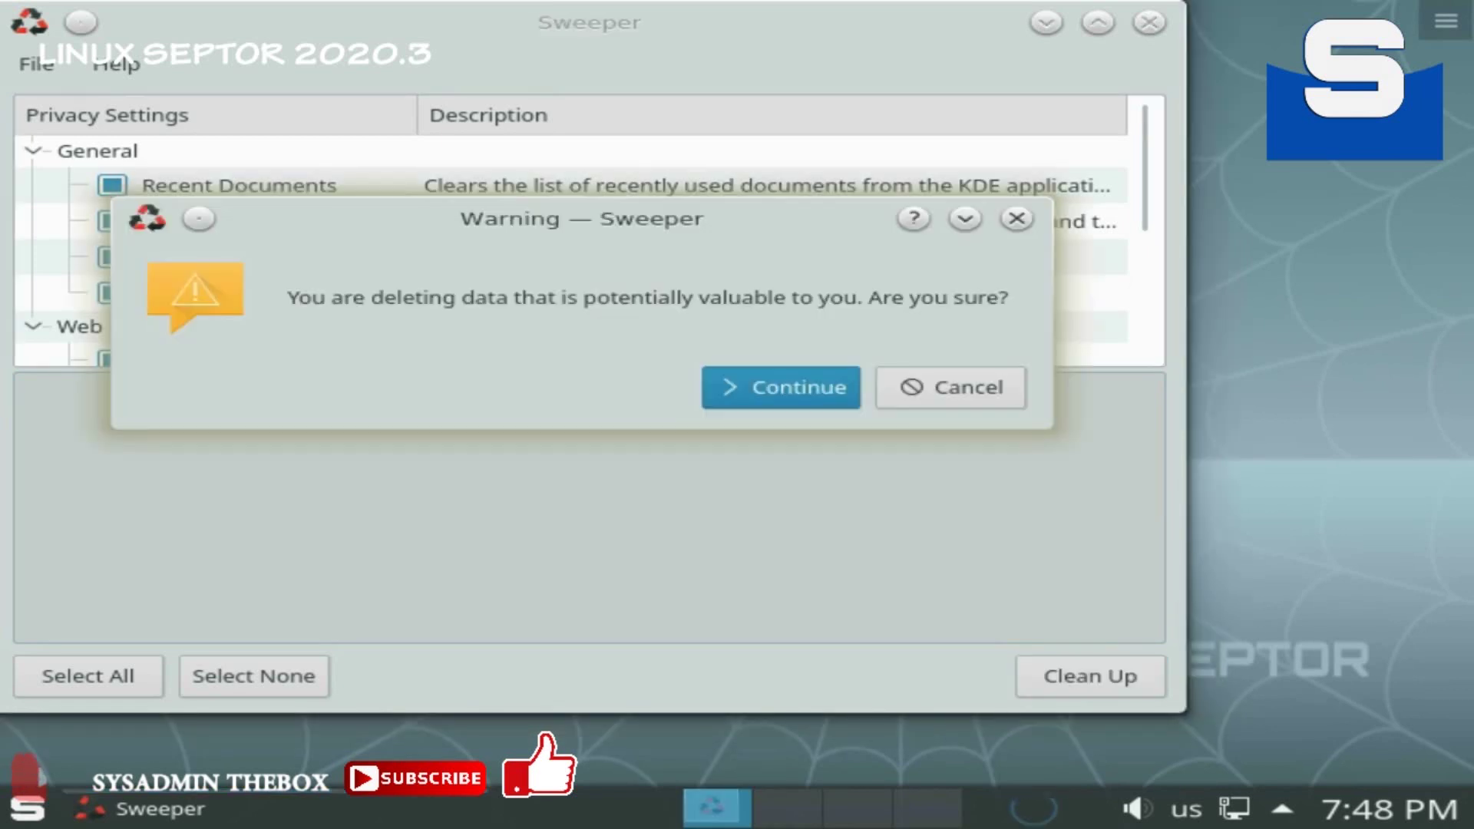
key("Return")
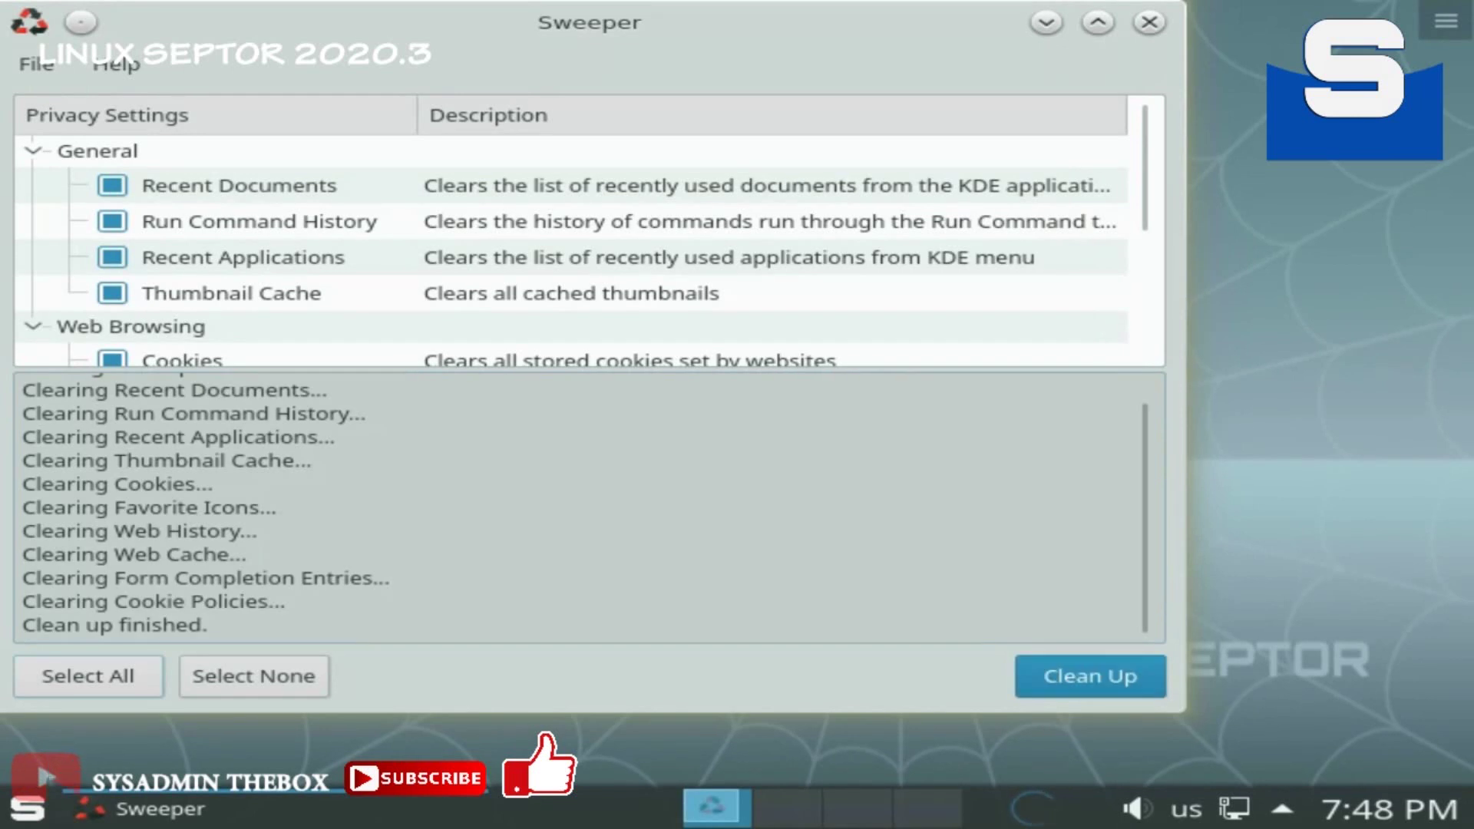
left_click(88, 676)
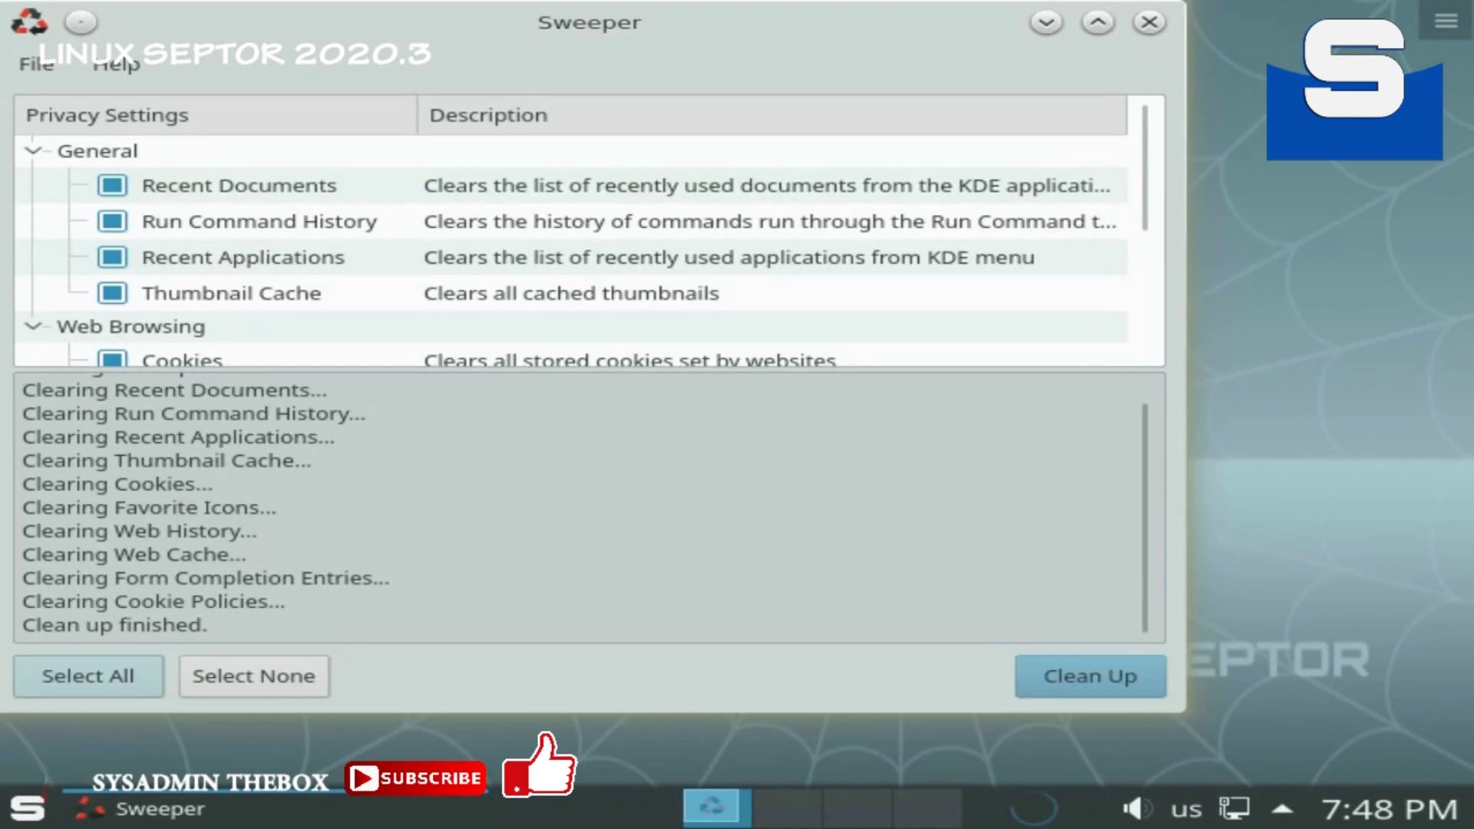
key("Return")
key("Return")
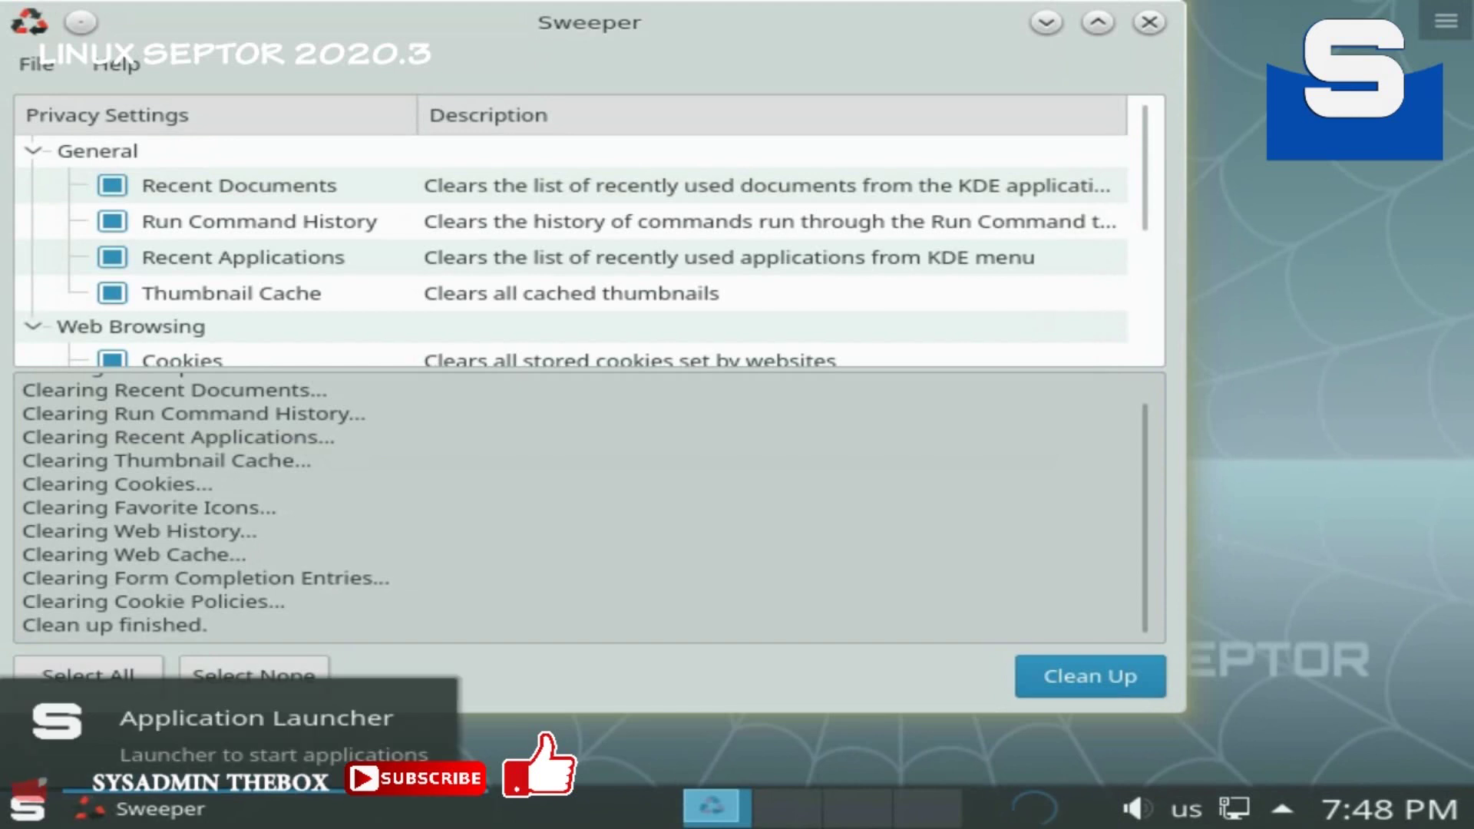
Step: Examine the Mathematics and Science subcategories of Education in the application launcher, and return to all applications
left_click(27, 806)
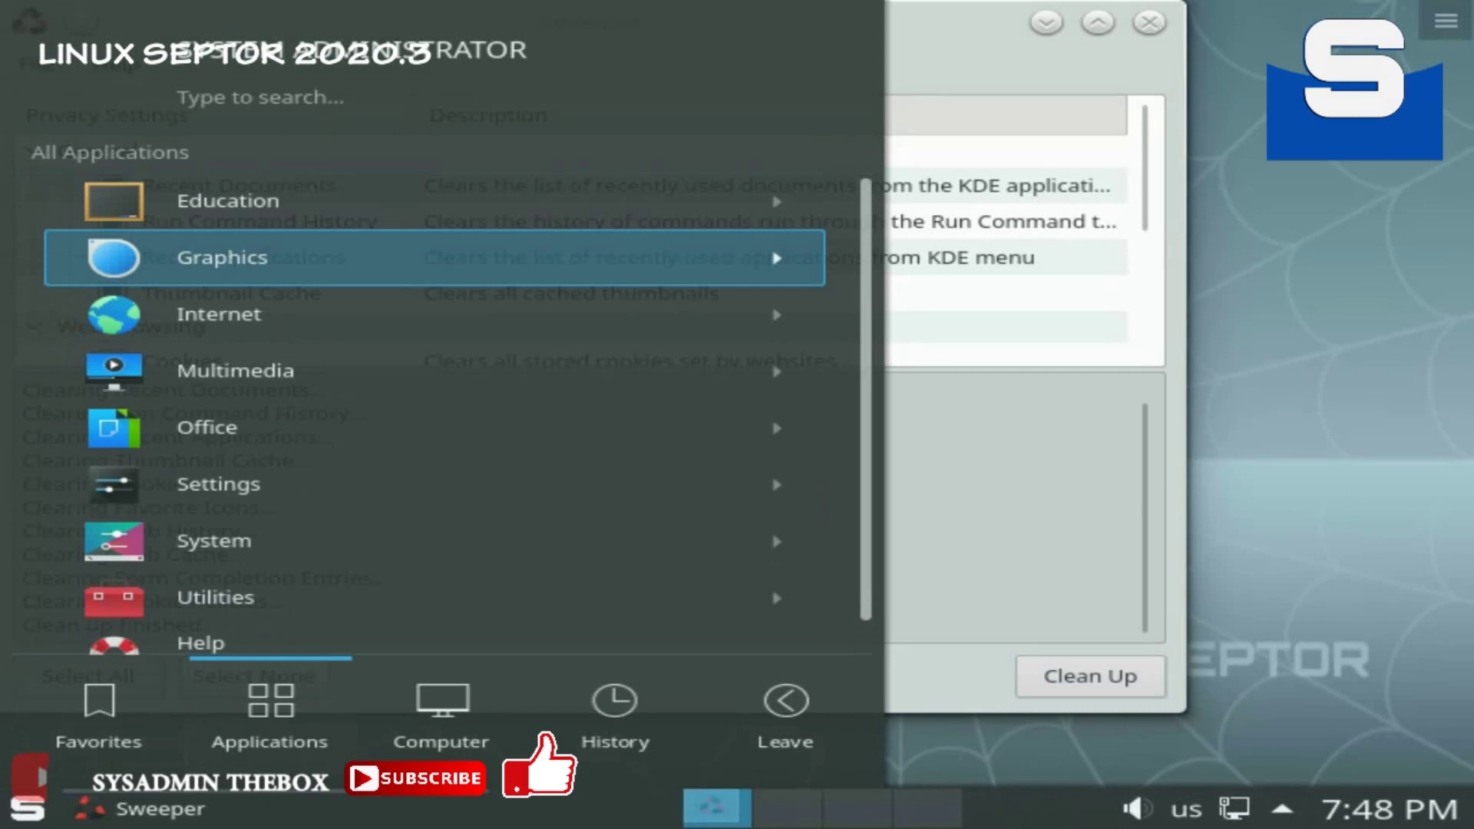
left_click(268, 201)
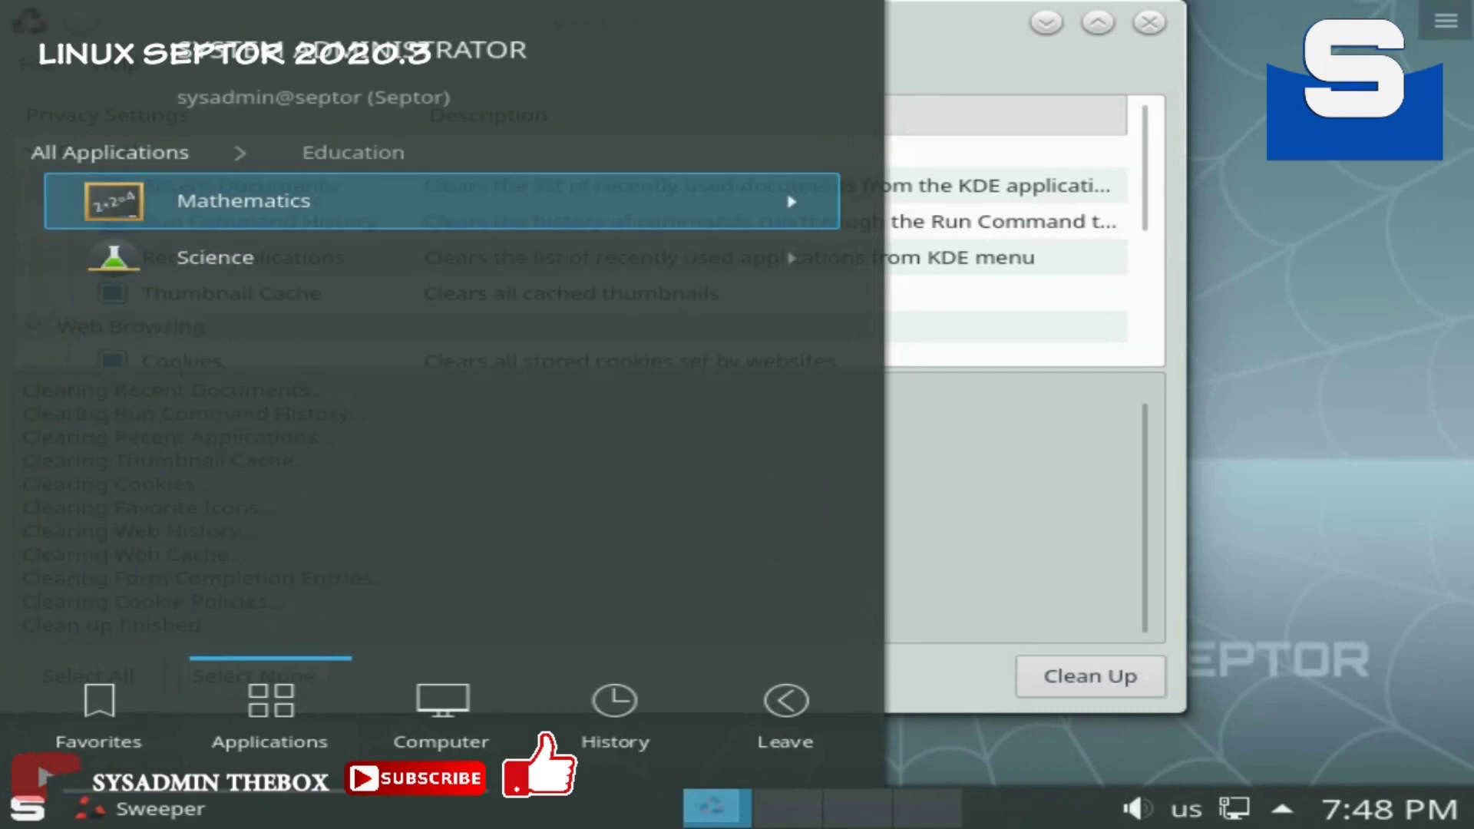
key("Return")
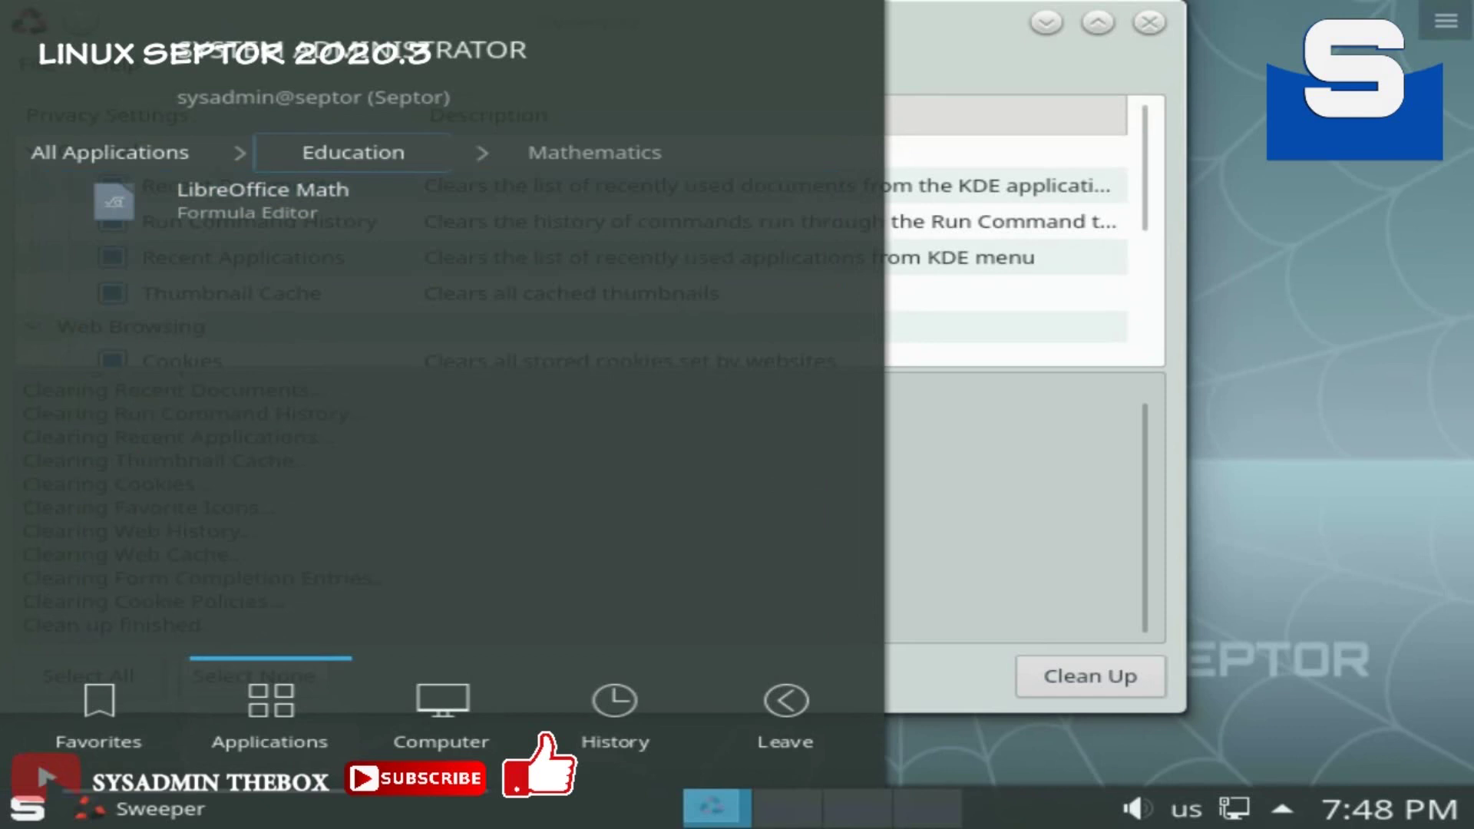
left_click(354, 152)
left_click(269, 257)
key("Return")
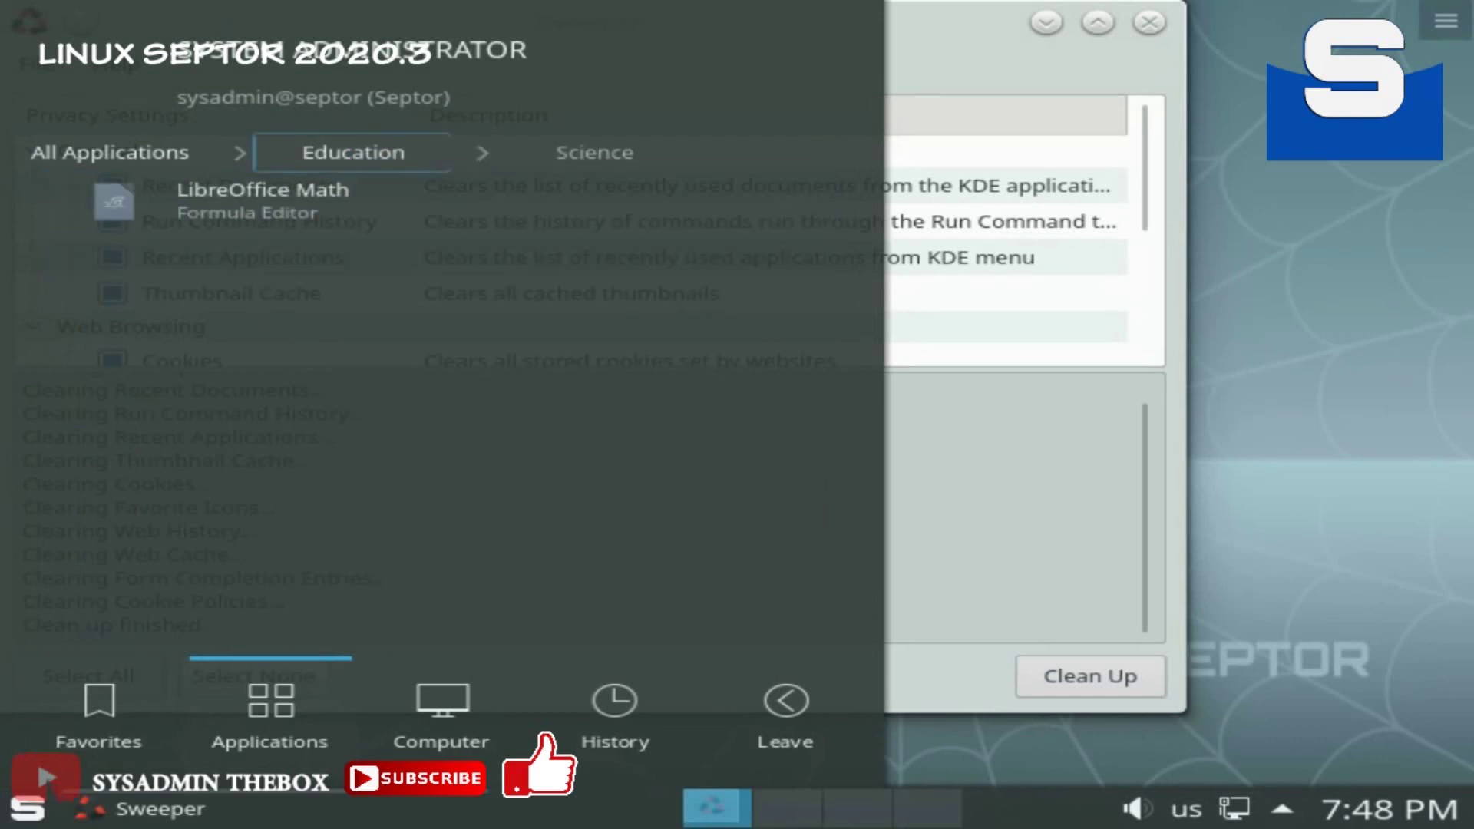
key("Left")
key("Left")
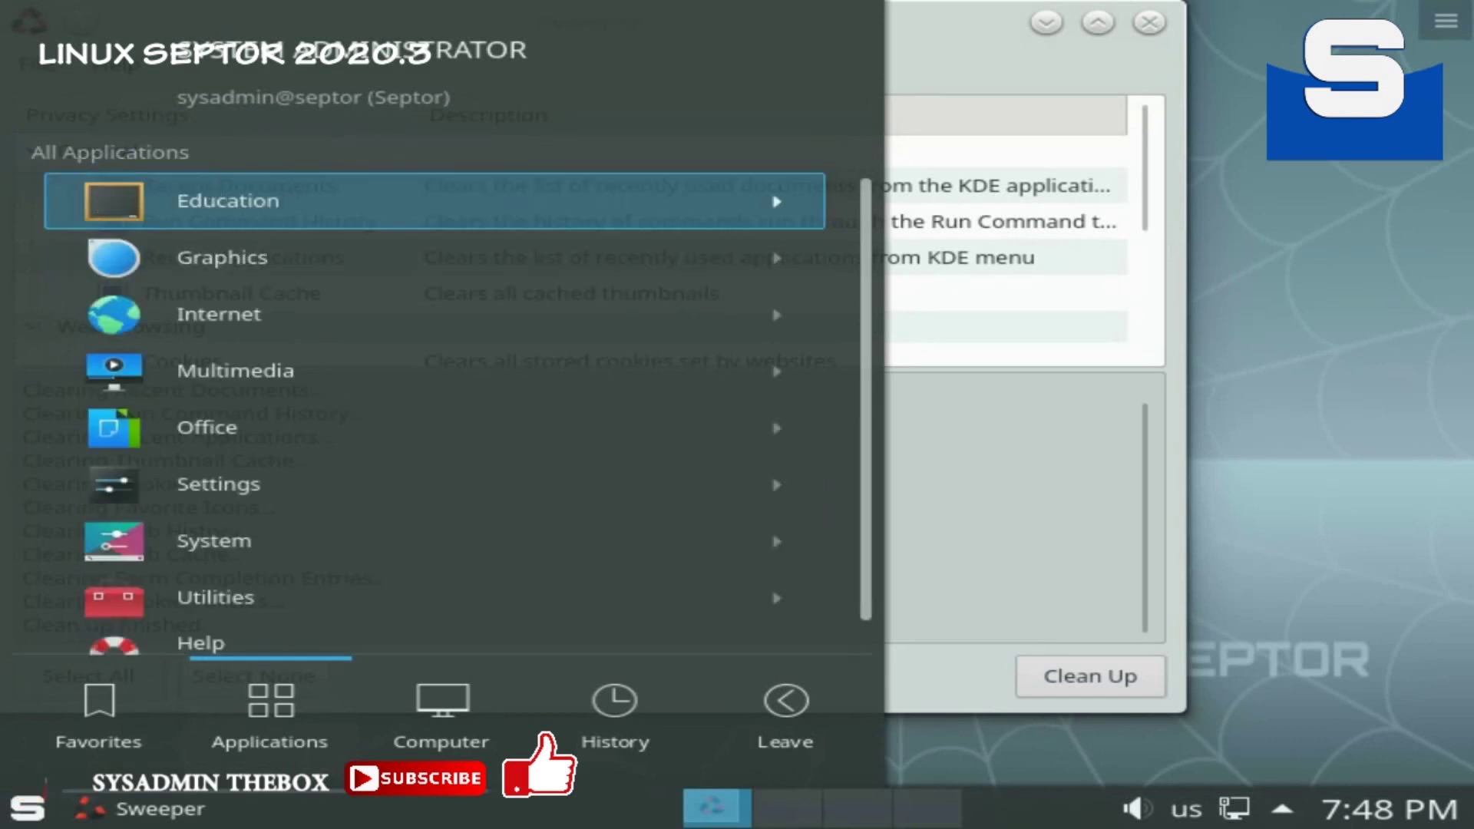
Step: Open the Graphics category and look through its applications down to More Applications
key("Down")
key("Return")
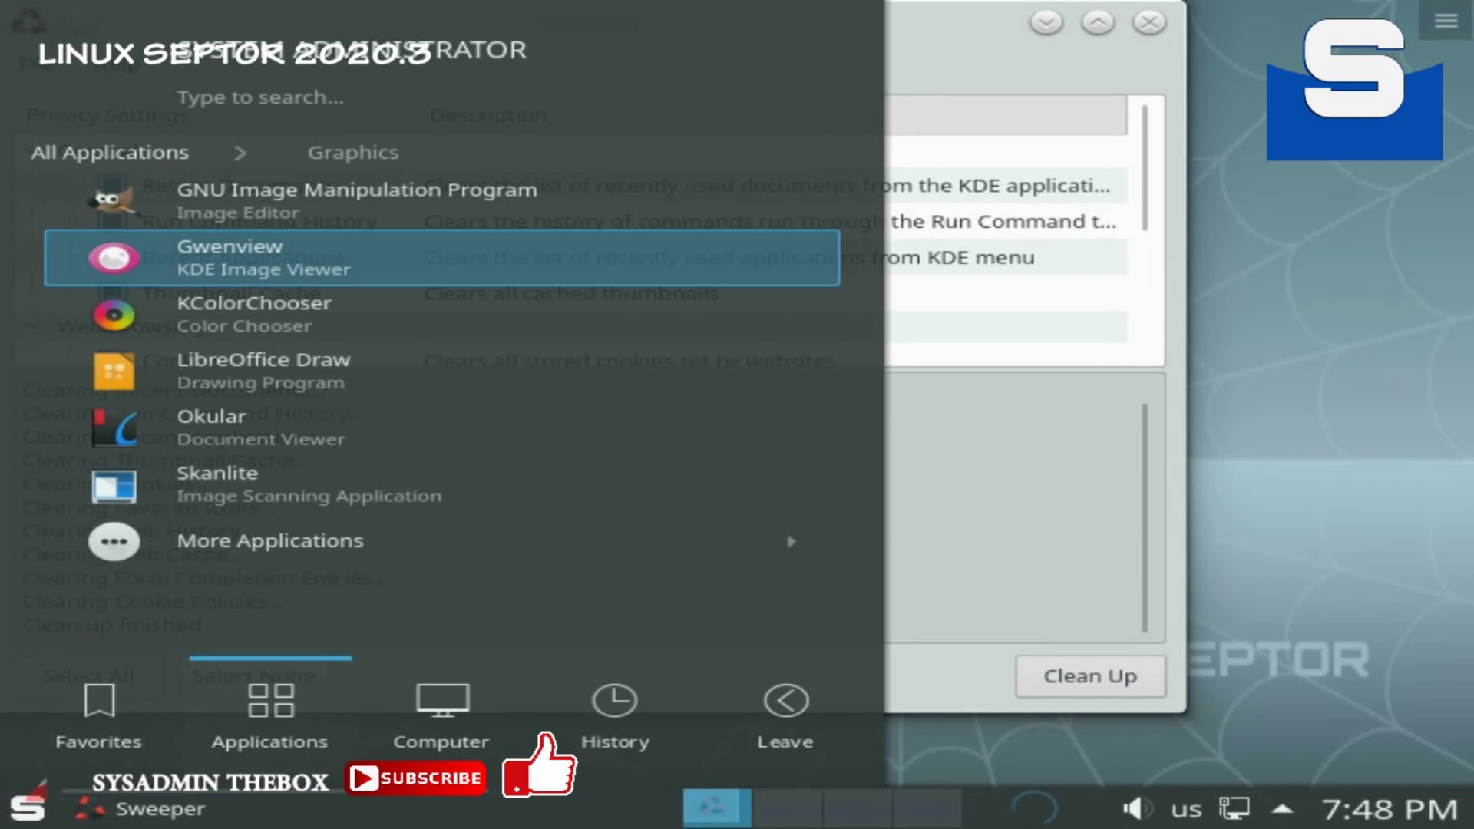
key("Down")
key("Down")
key("Down")
key("Down")
key("Down")
key("Up")
key("Up")
key("Up")
key("Up")
key("Up")
key("Up")
key("Down")
key("Down")
key("Down")
key("Down")
key("Down")
key("Down")
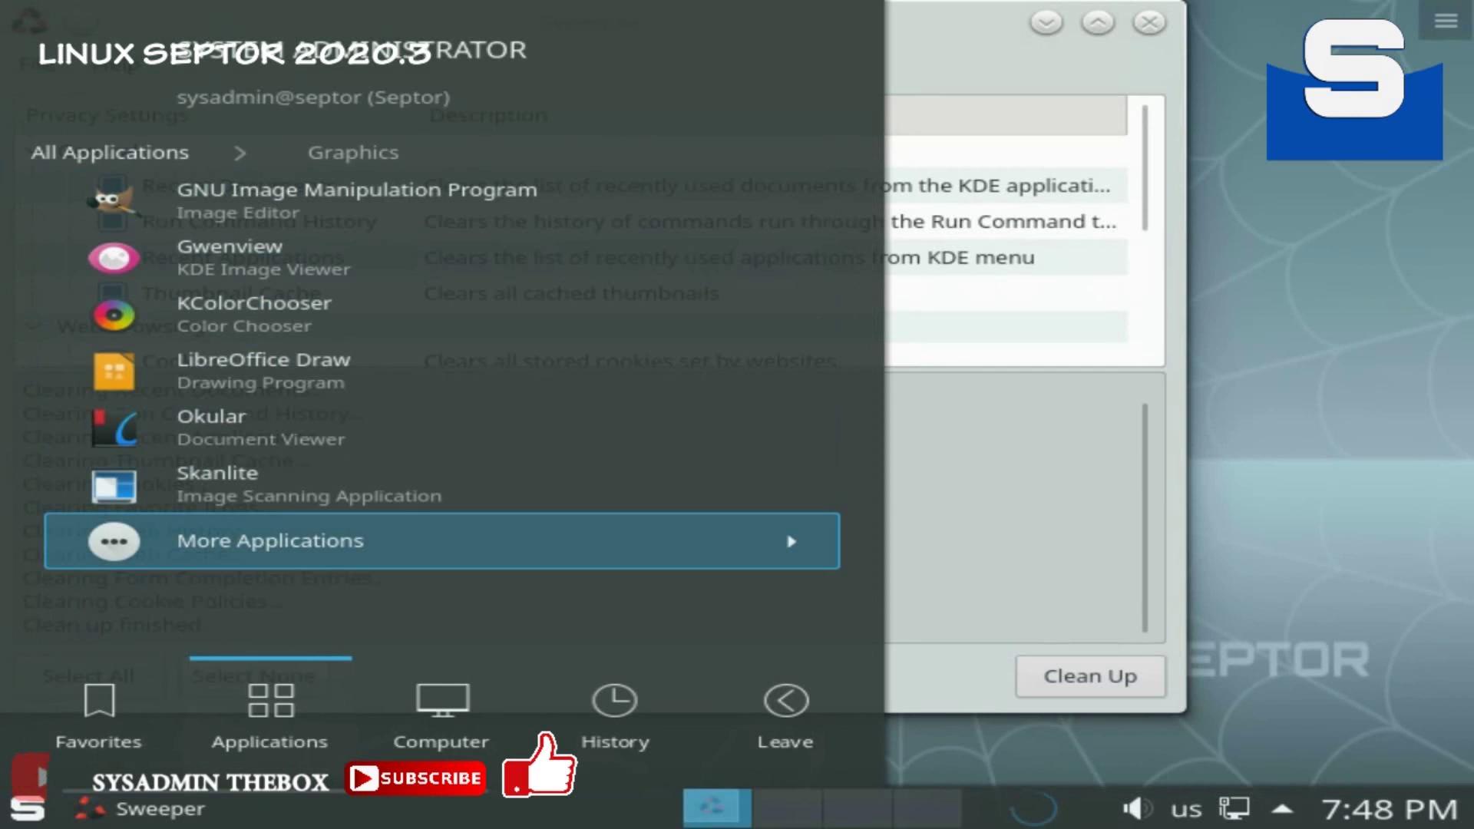
Step: Check the More Applications subcategory of Graphics, review the Graphics list again, and return to all applications
key("Right")
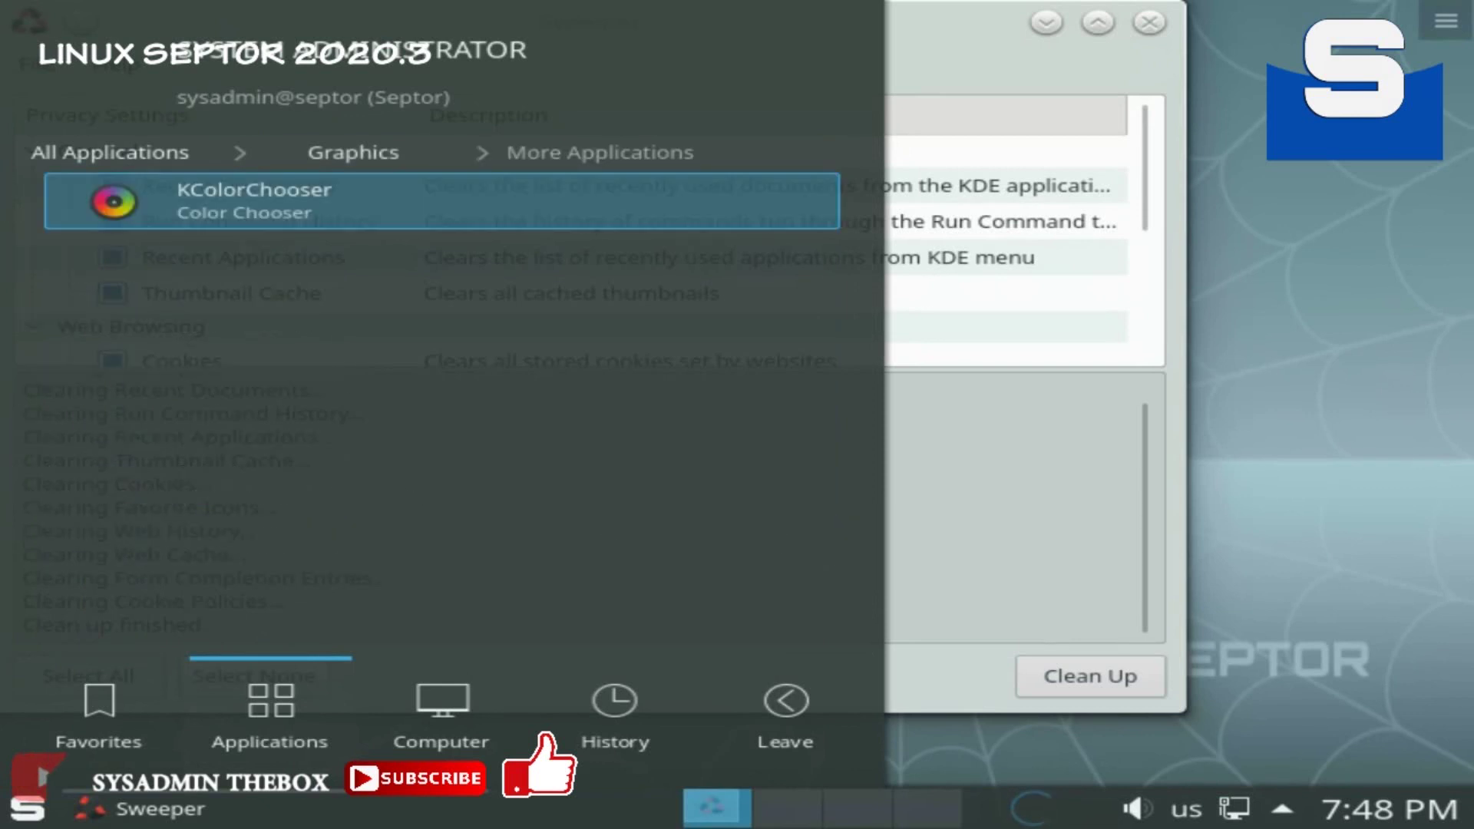
key("Left")
key("Down")
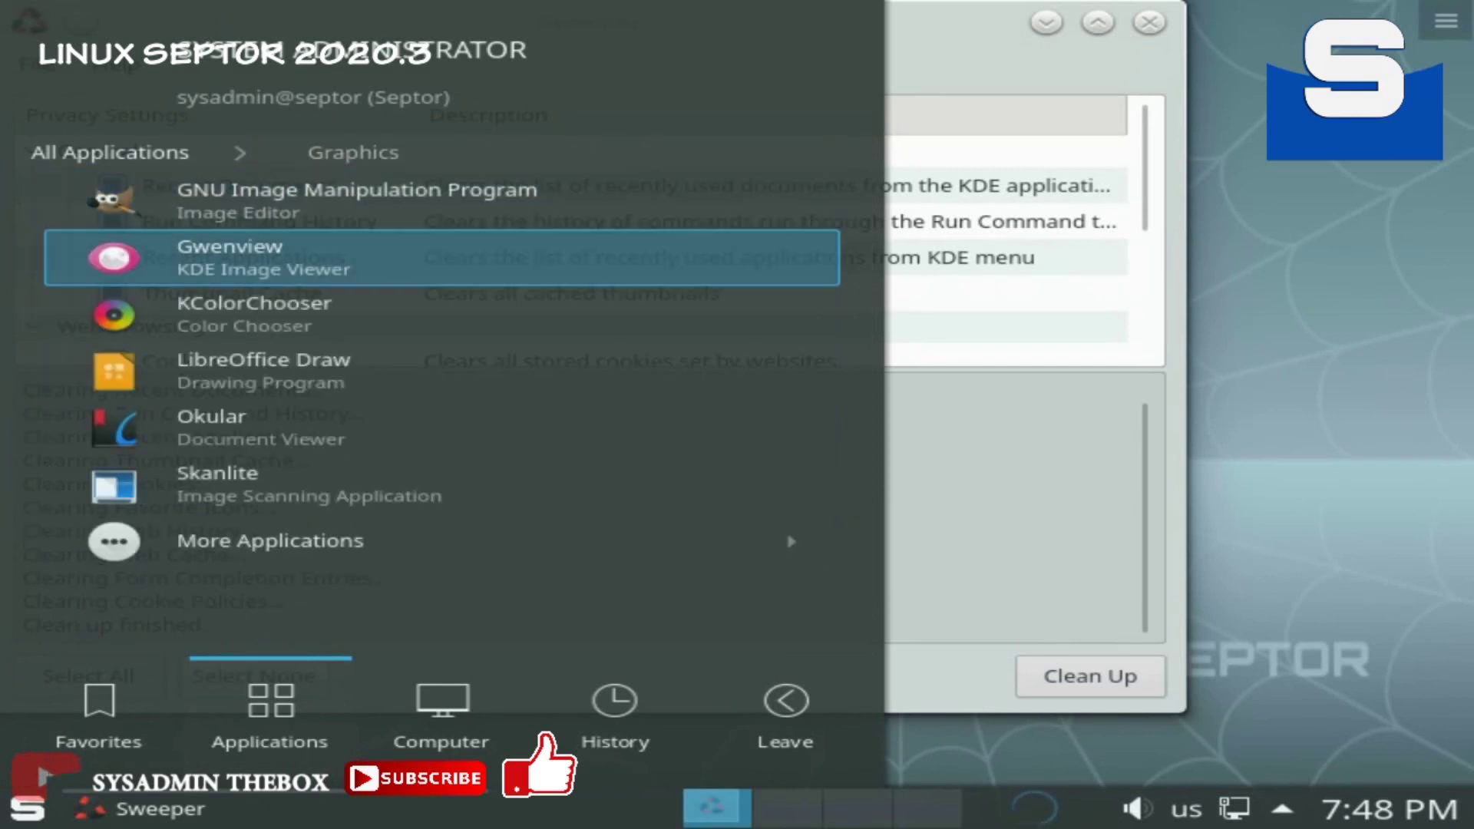
key("Down")
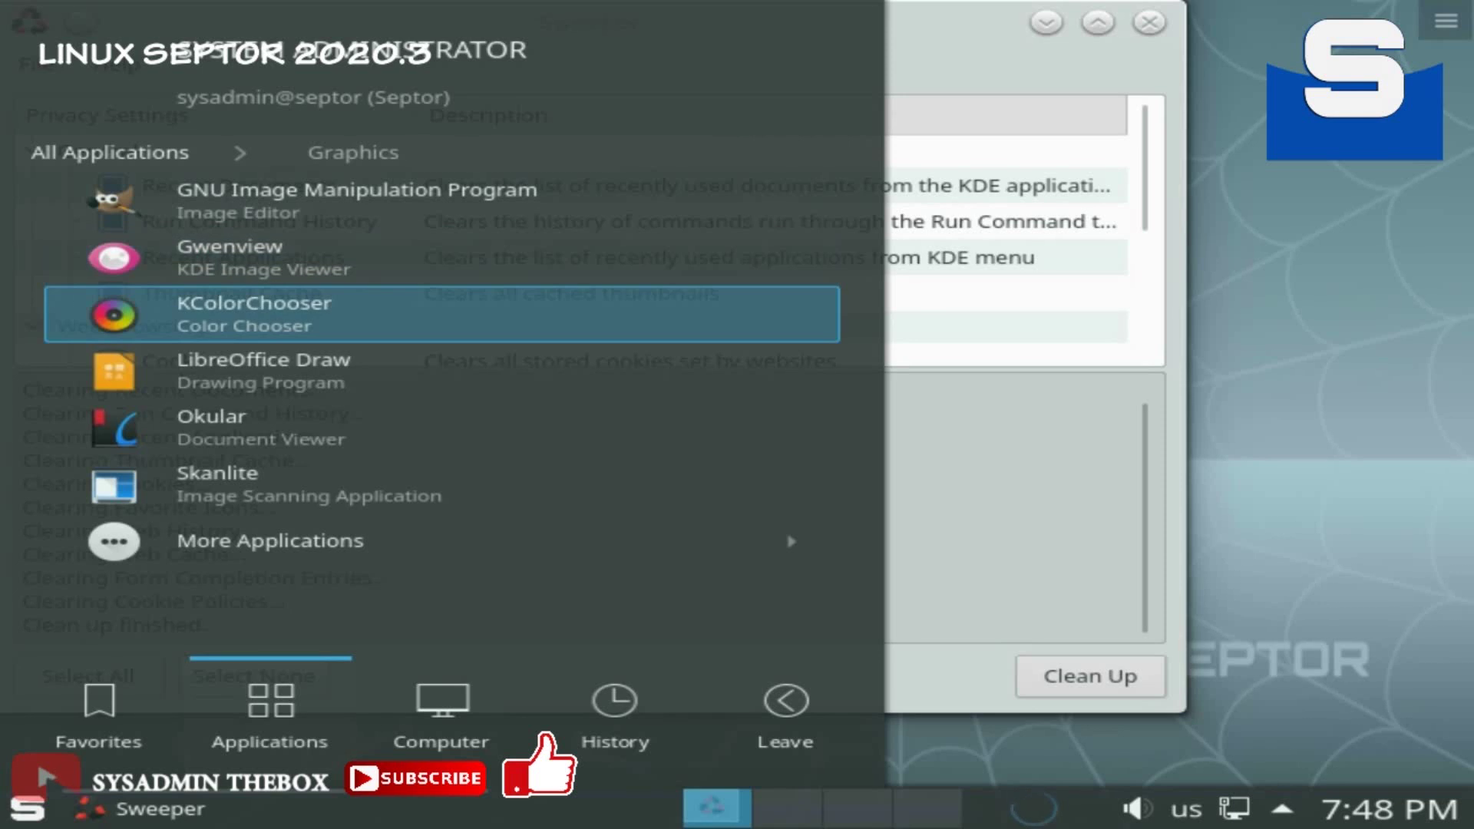
key("Down")
key("Down")
key("Down")
key("Down")
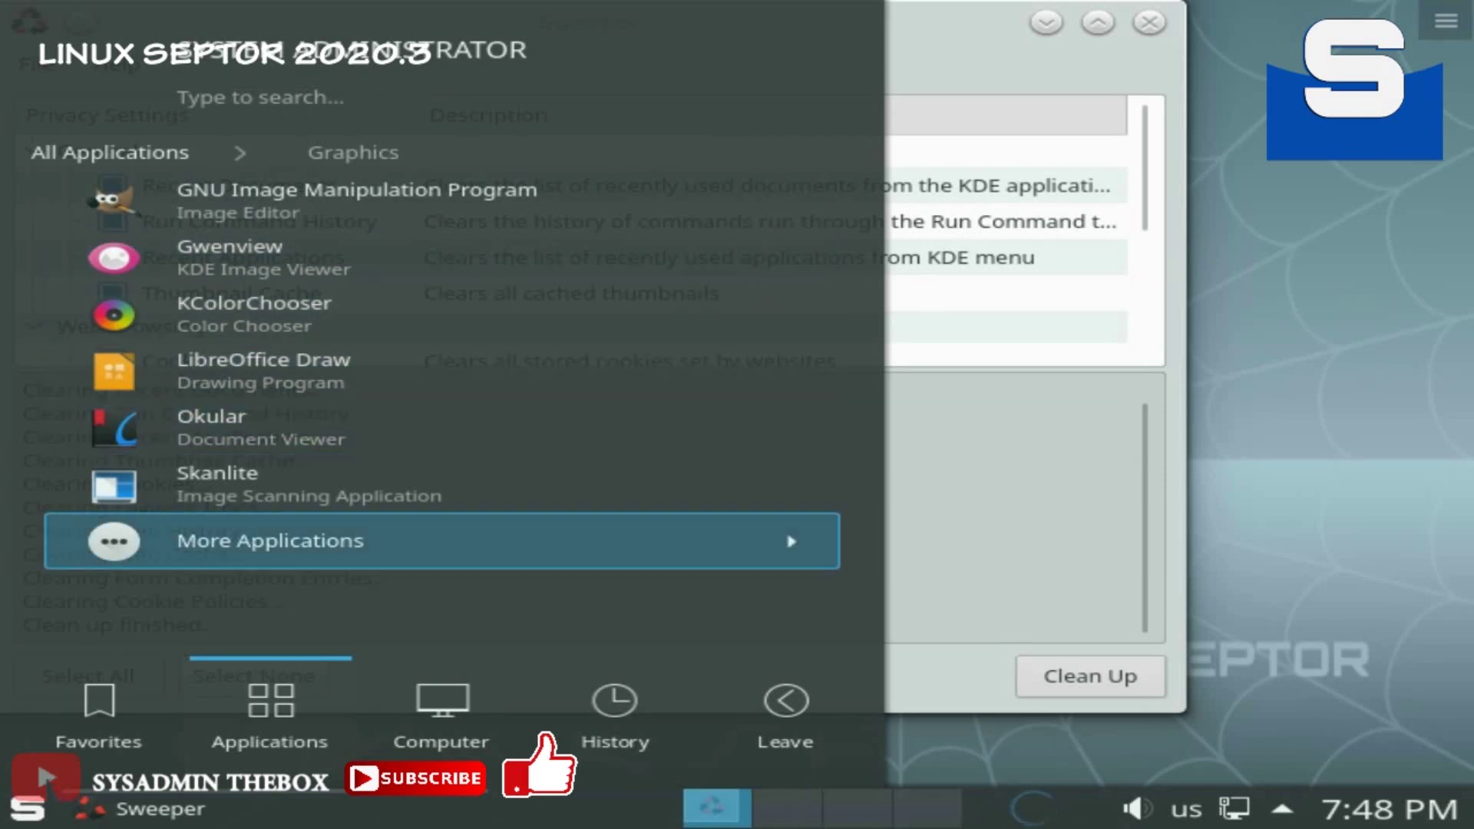
key("Up")
key("Up")
key("Up")
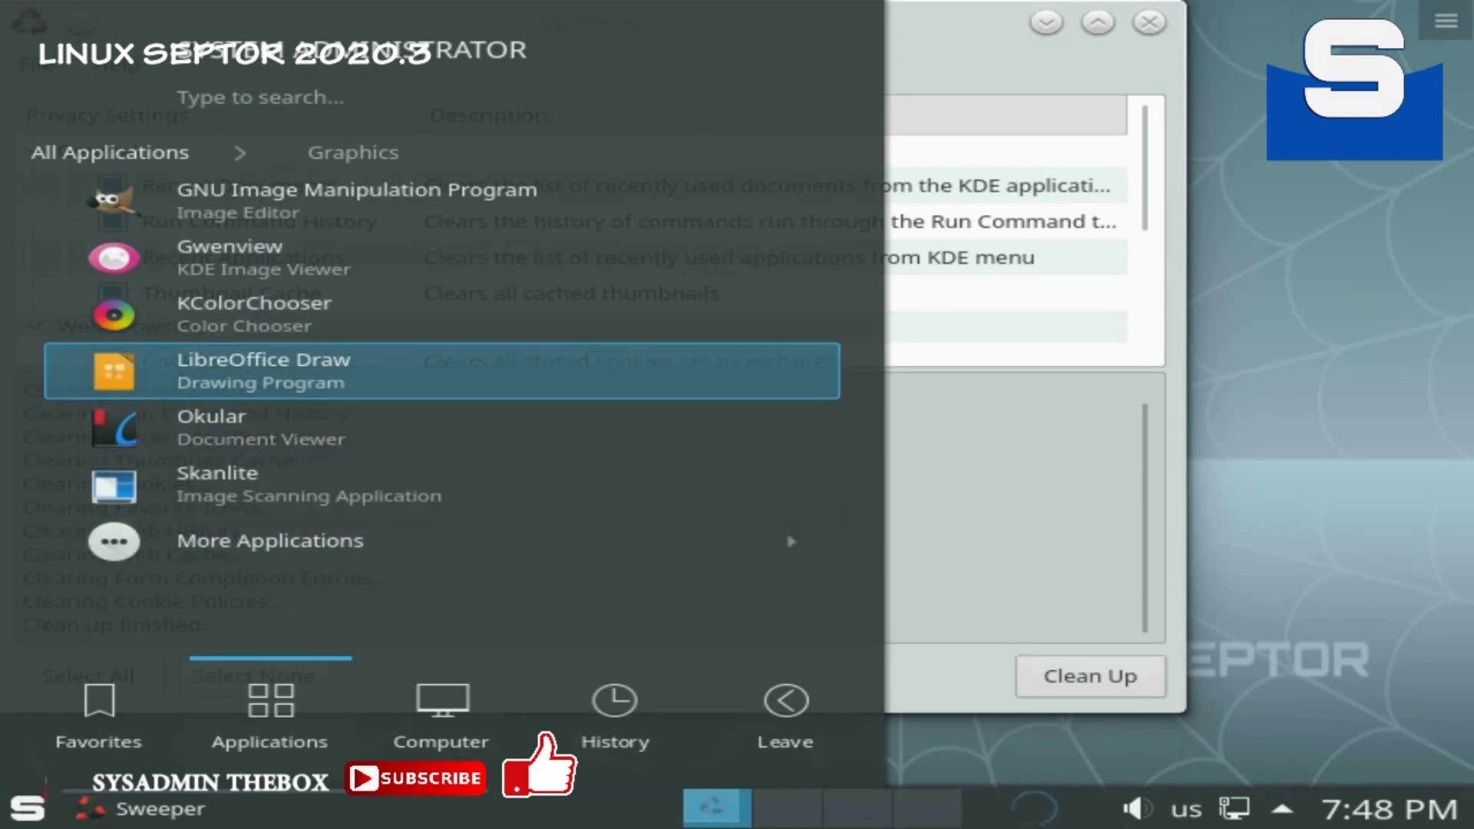
key("Down")
key("Down")
key("Down")
key("Up")
key("Up")
key("Up")
key("Up")
key("Up")
key("Up")
key("Up")
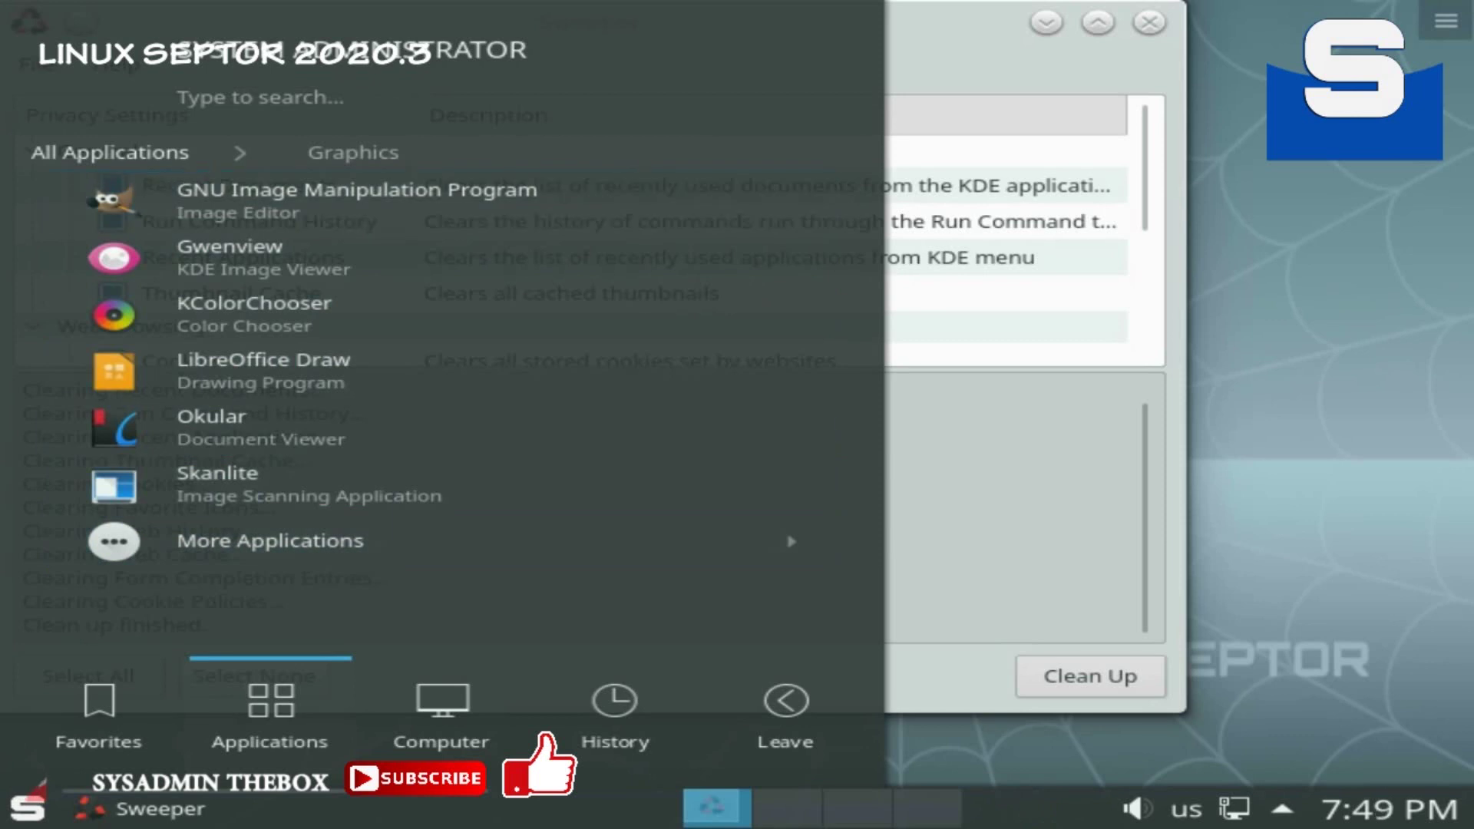
key("Return")
Step: Look through the Internet category's applications from HexChat to Tor Browser, and return to all applications
key("Down")
key("Down")
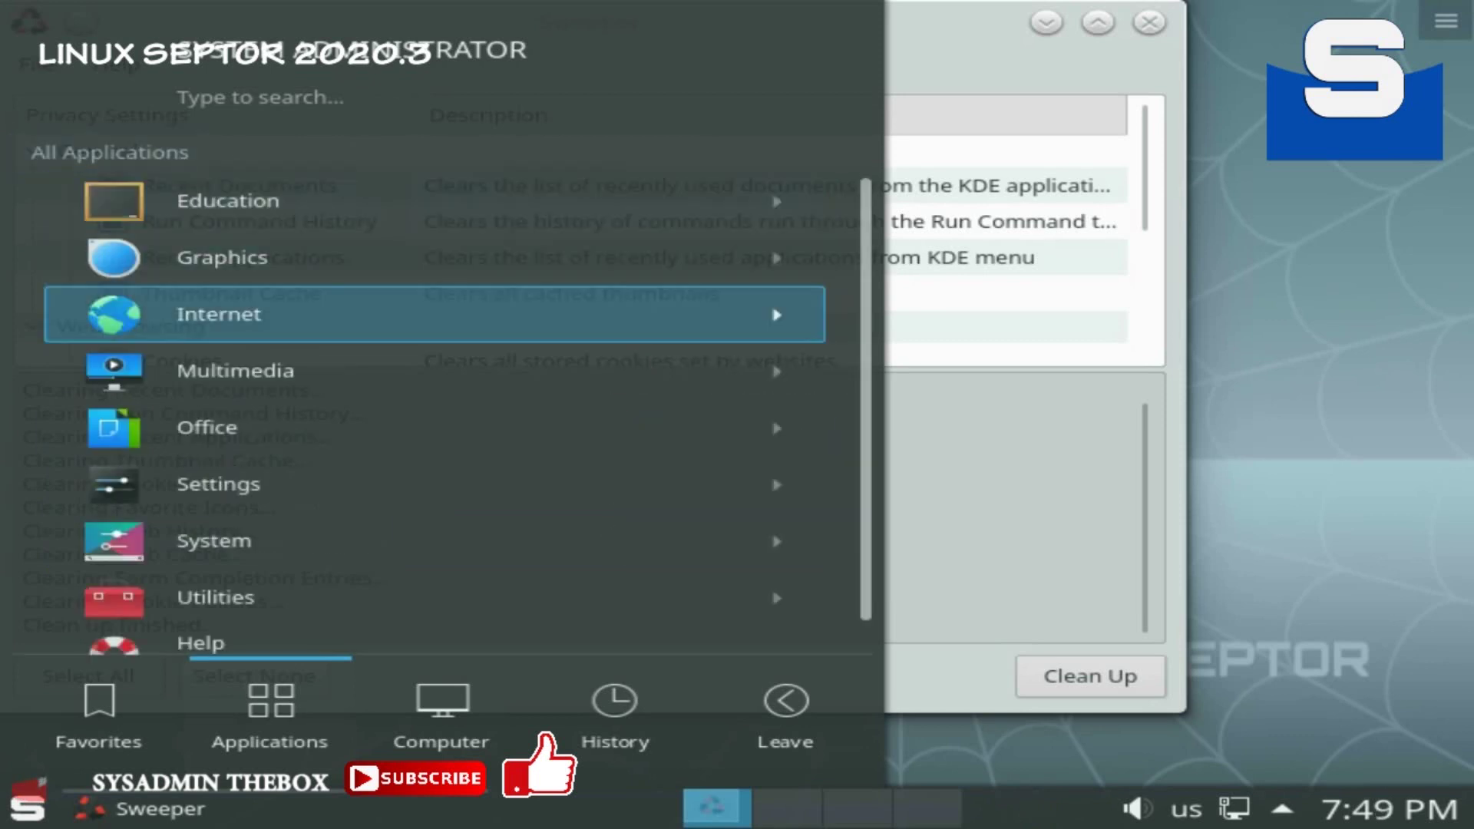
key("Return")
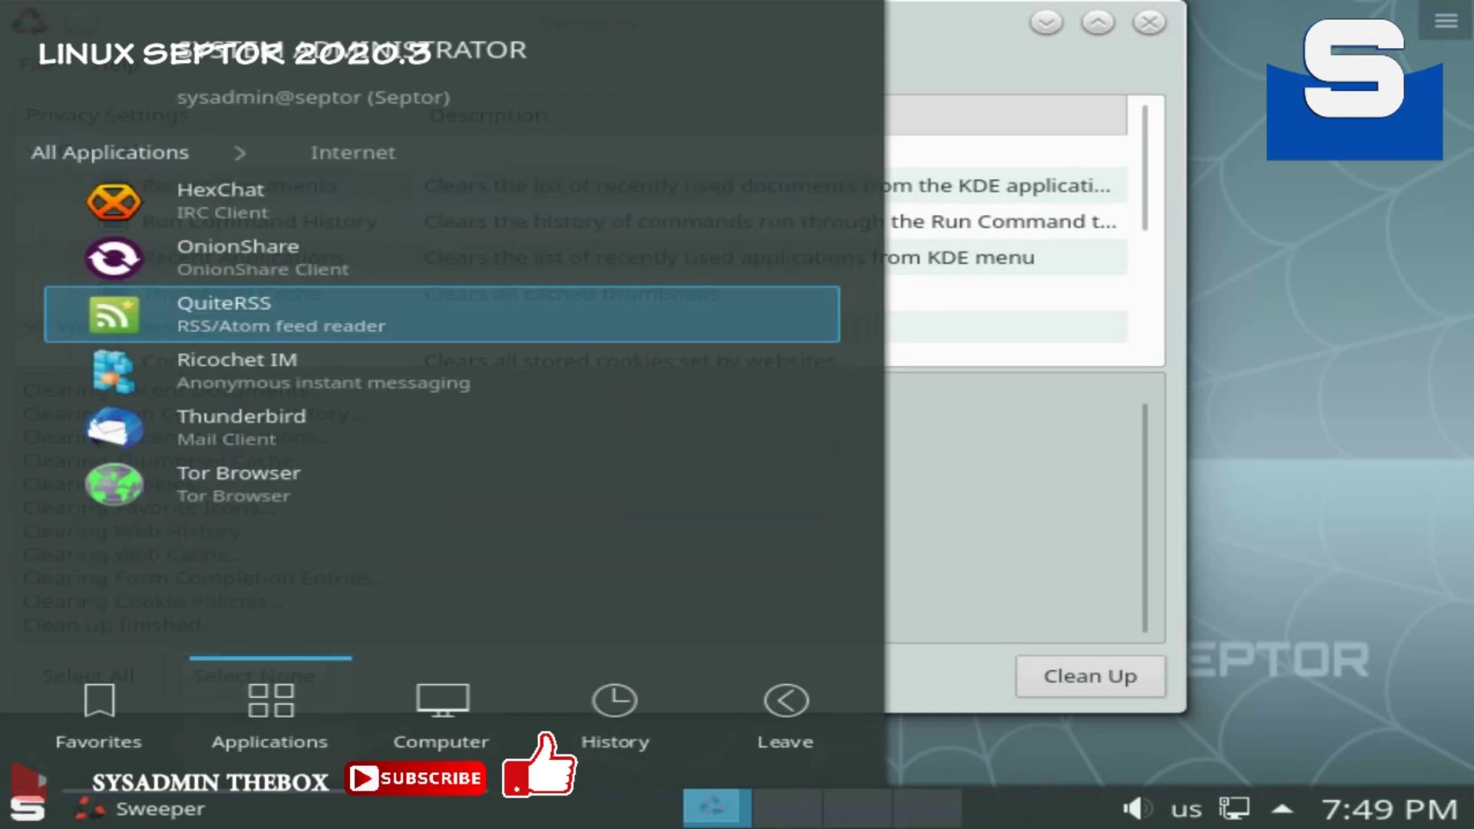
key("Down")
key("Down")
key("Down")
key("Up")
key("Up")
key("Up")
key("Up")
key("Up")
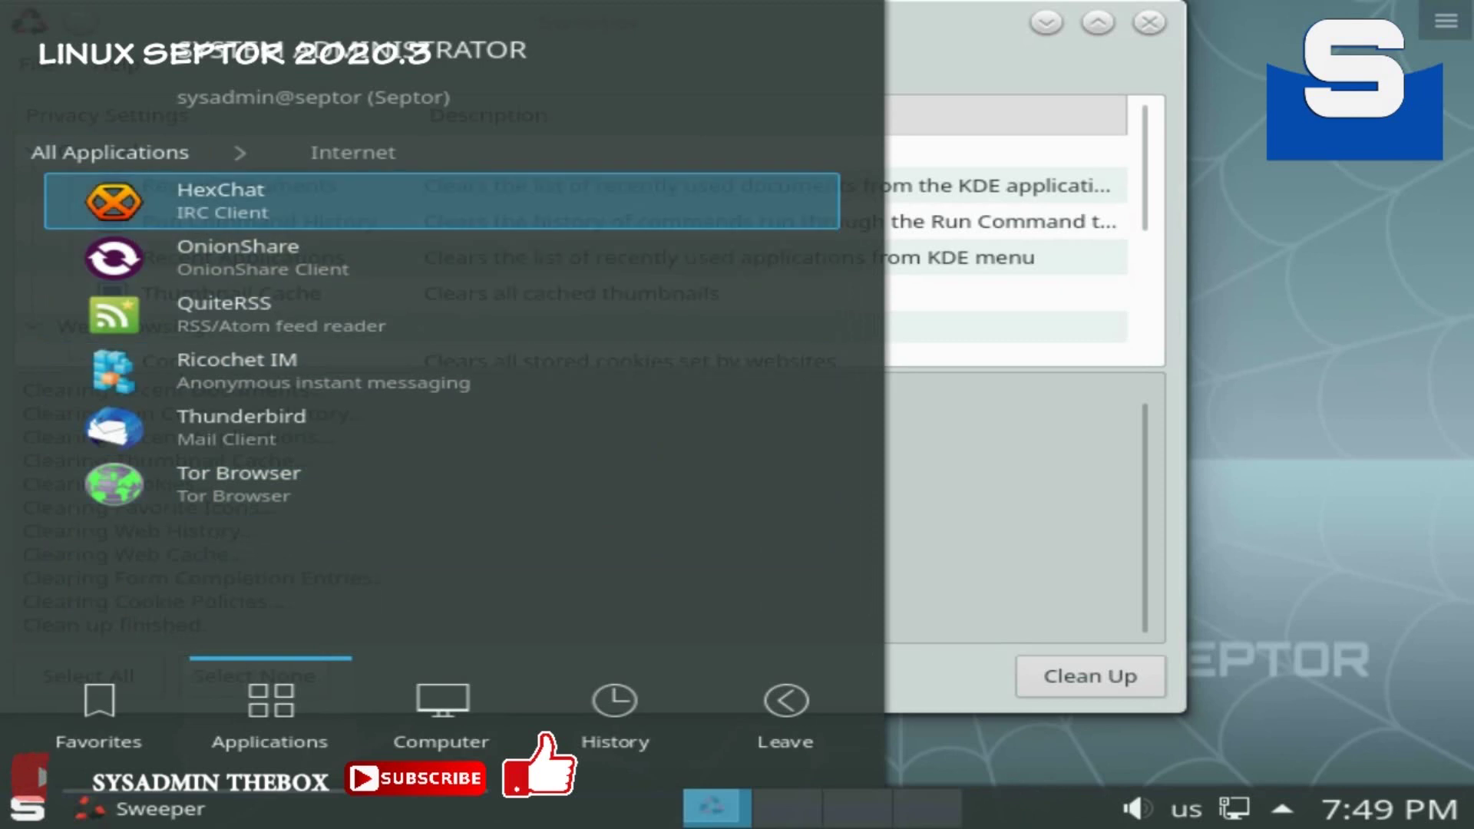
key("Down")
key("Down")
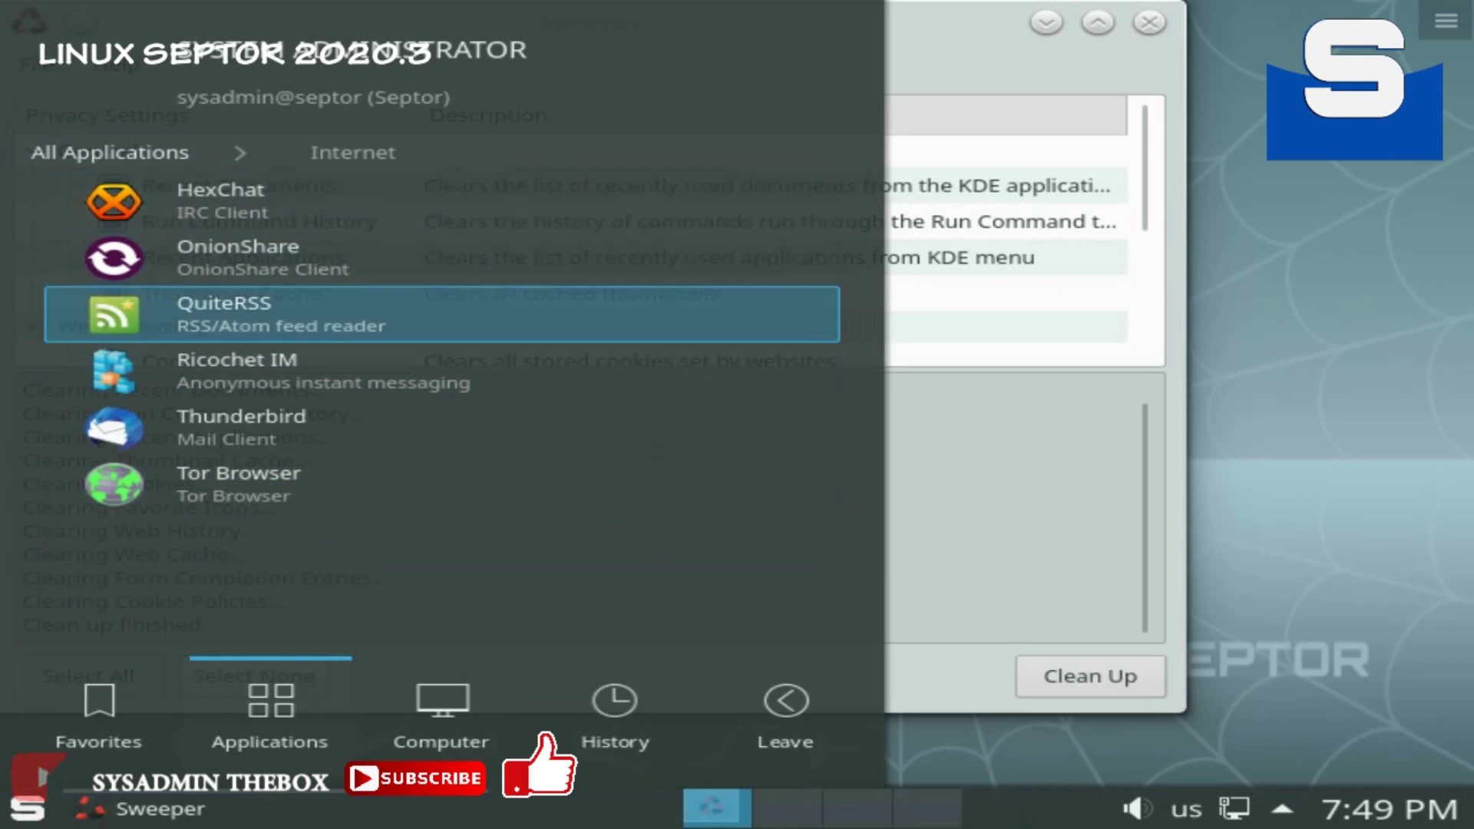
key("Down")
key("Down")
key("Down")
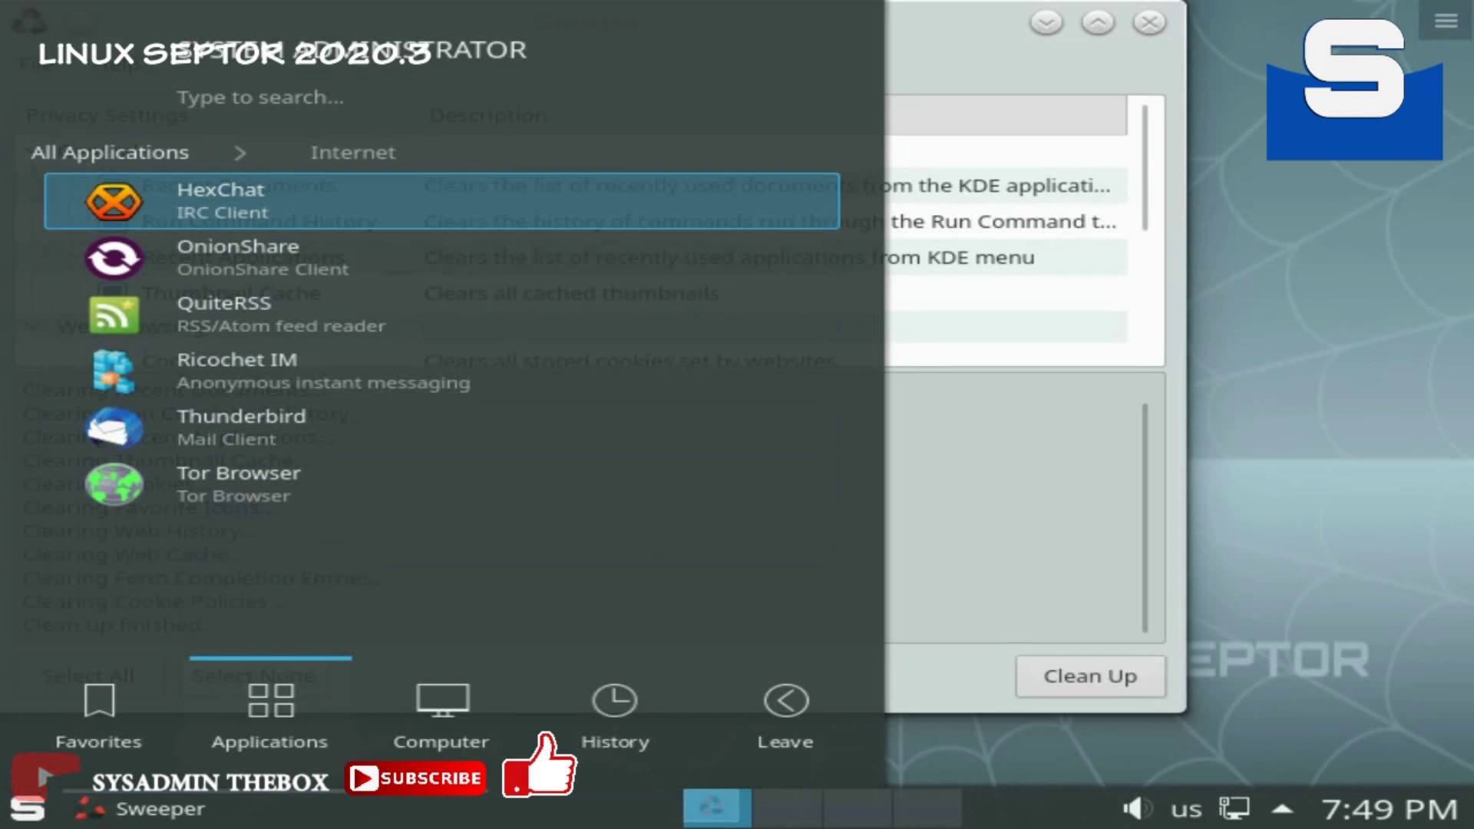
left_click(110, 152)
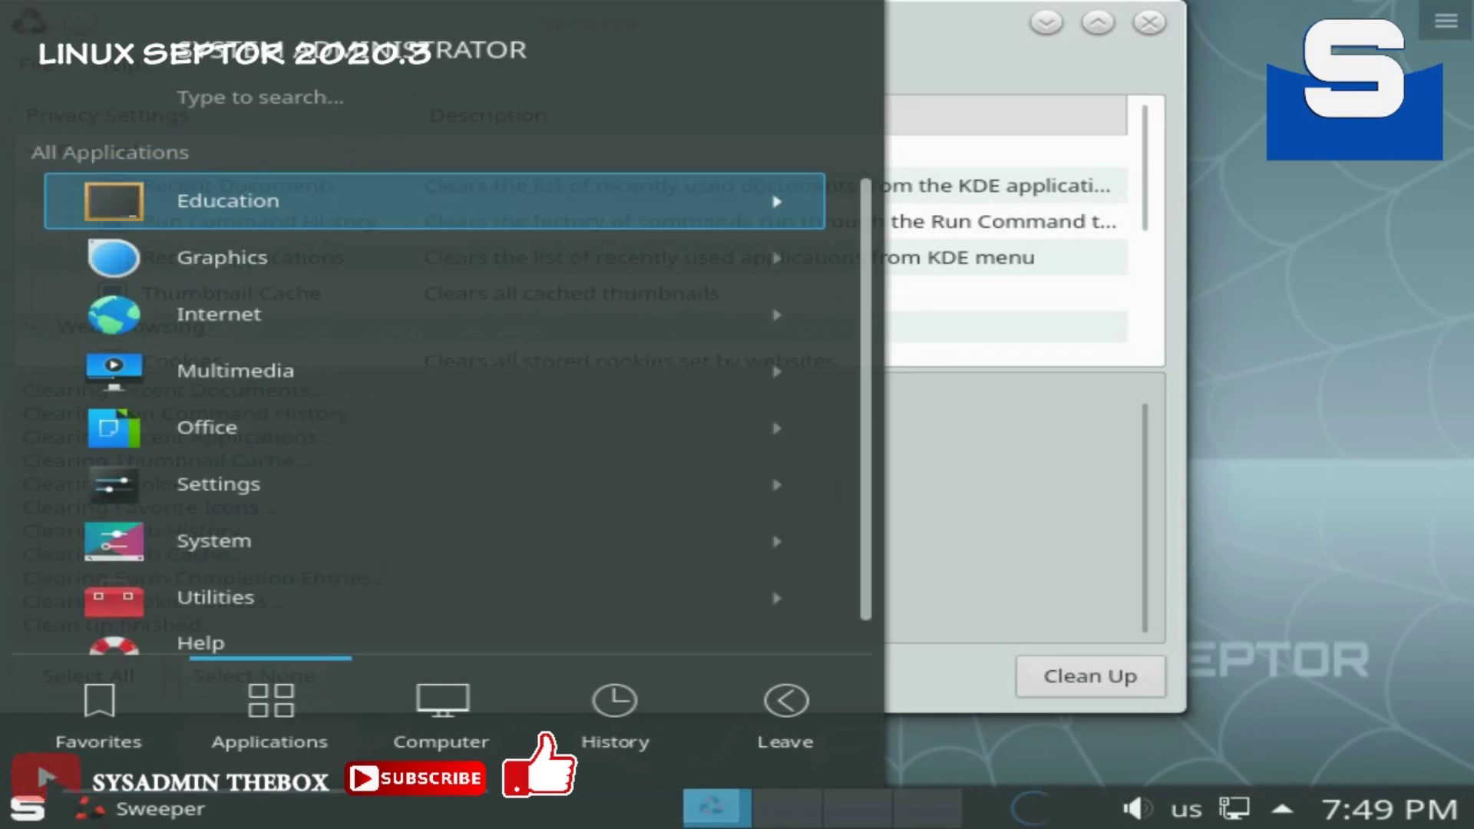
Step: Open the Multimedia category and look through its audio, video and disk-burning applications
key("Down")
key("Down")
key("Down")
key("Return")
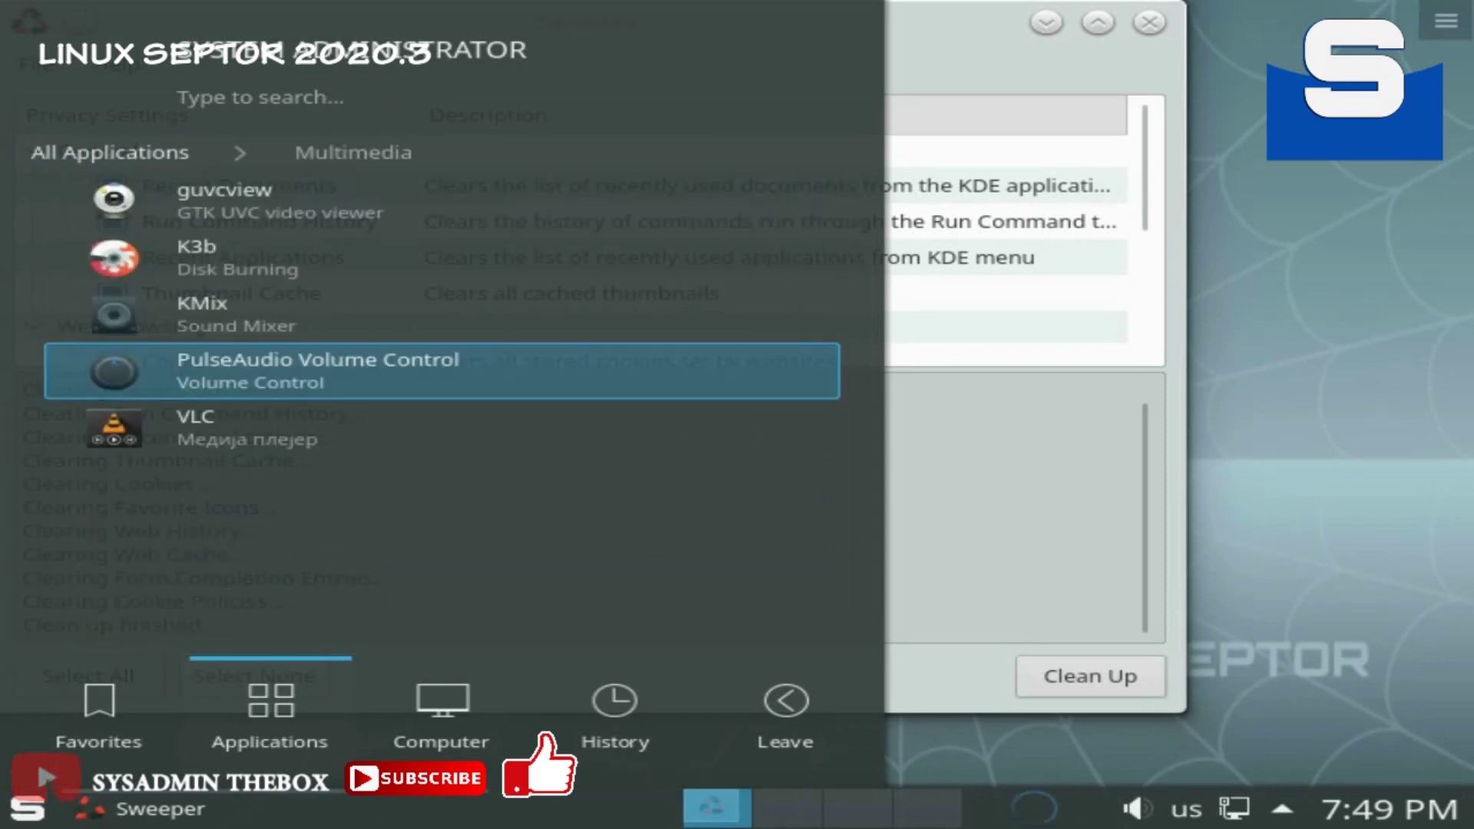
key("Up")
key("Up")
key("Up")
key("Up")
key("Up")
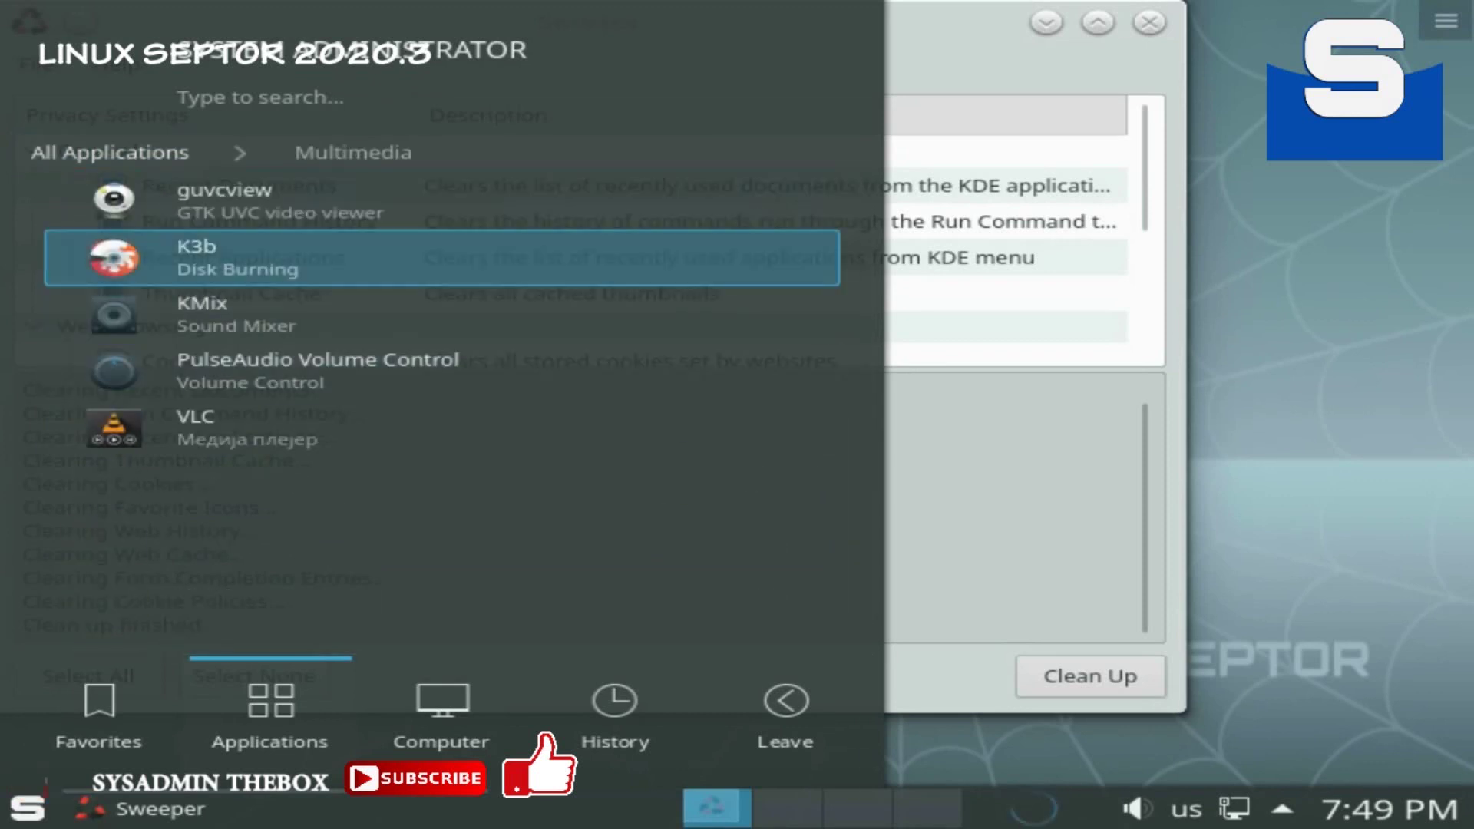
key("Down")
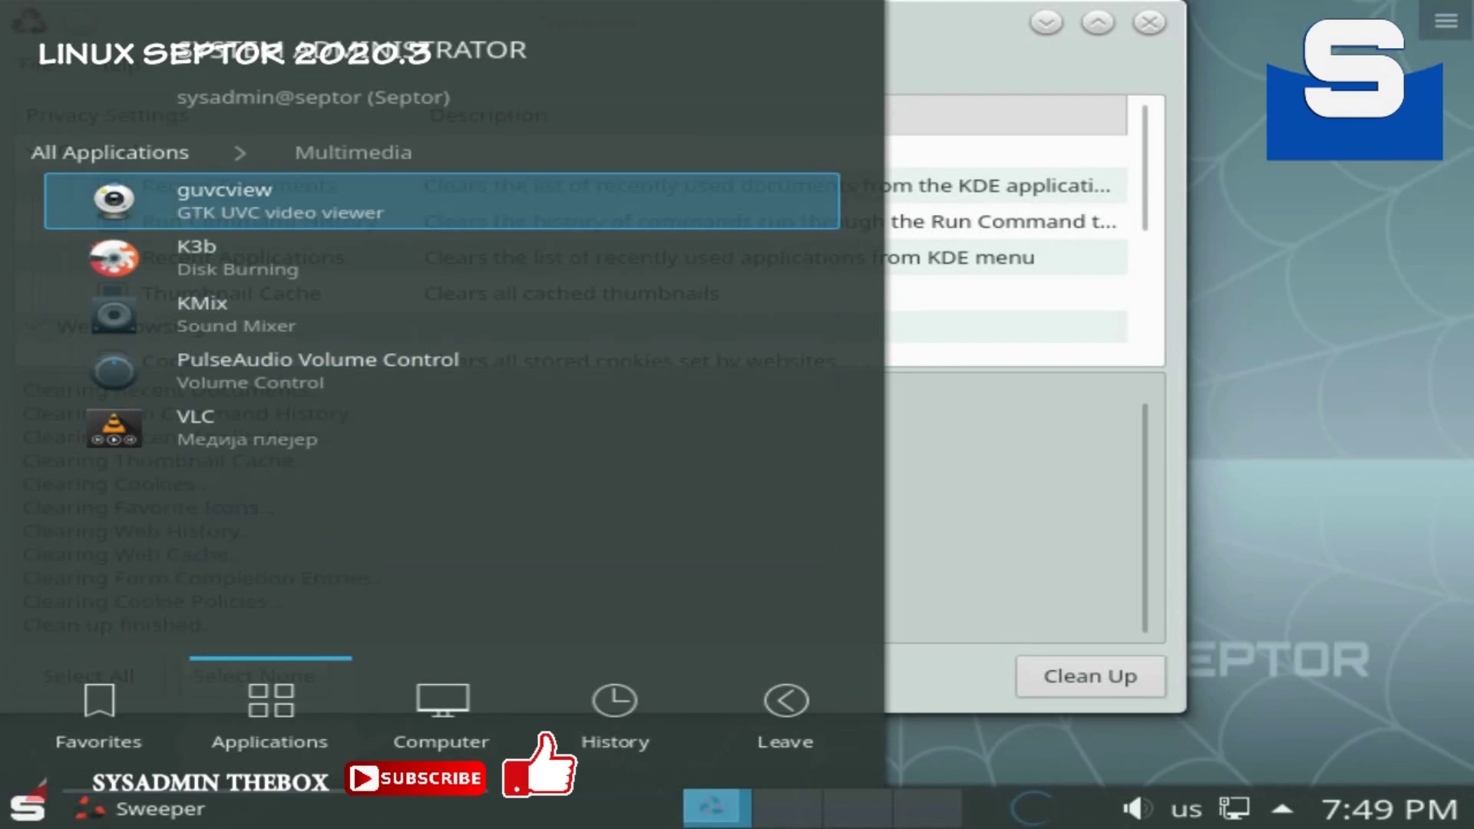
Step: Return from Multimedia to all applications and open the Office category
key("Up")
key("Return")
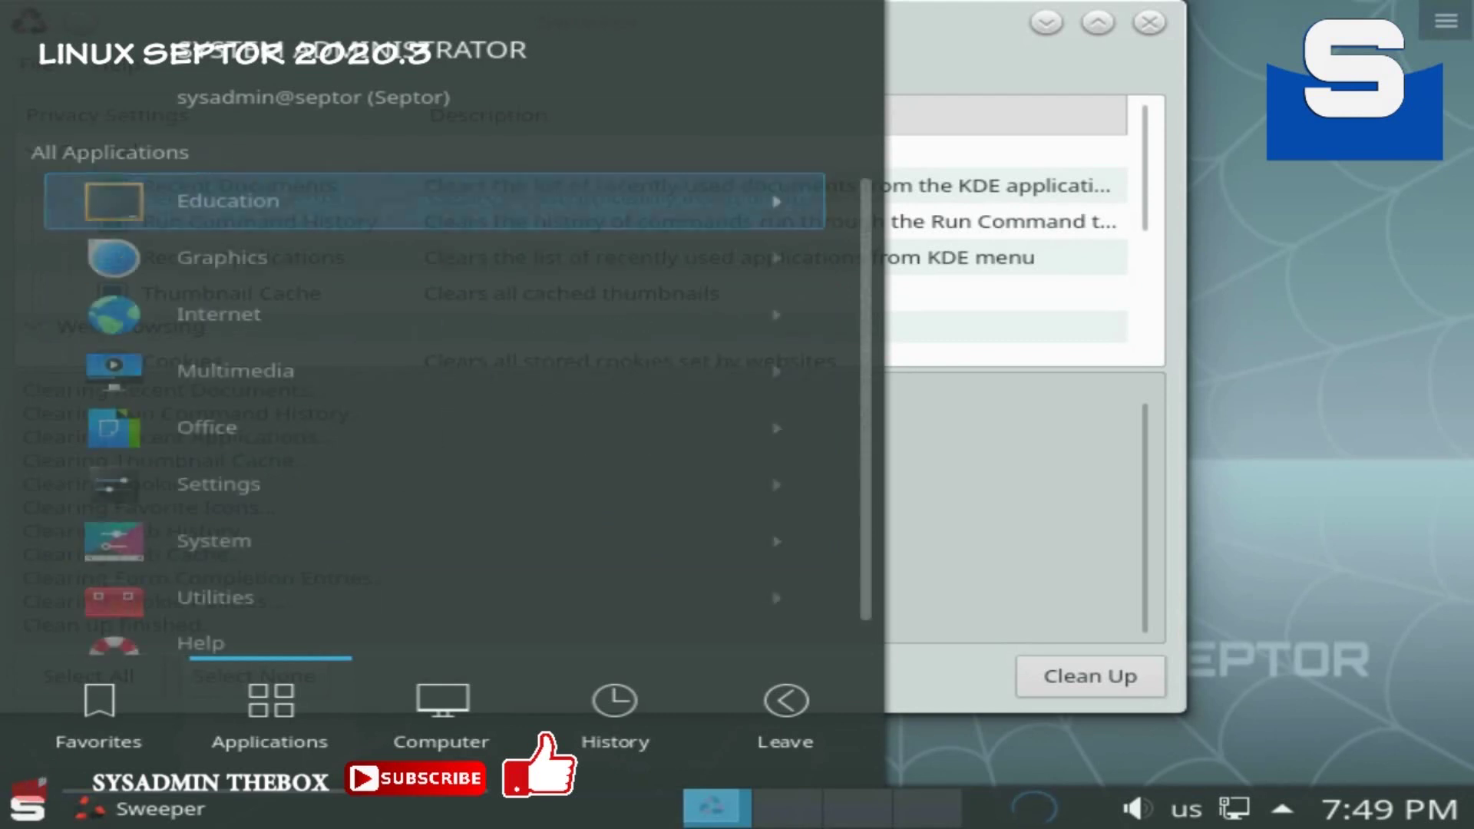
key("Down")
key("Down")
key("Down")
key("Down")
key("Return")
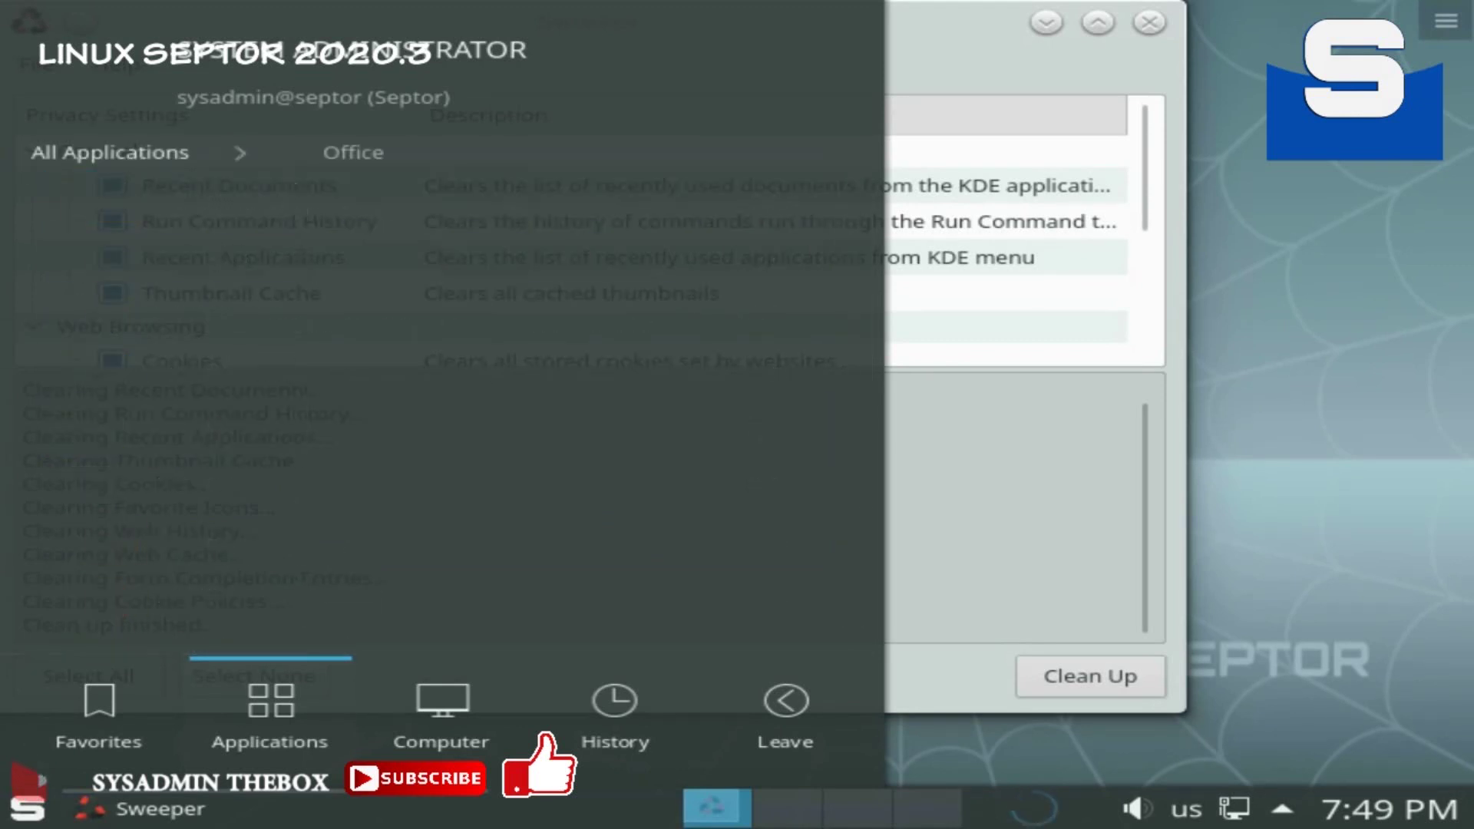
Step: Look through the Office category's applications from Eqonomize! down to Okular
key("Up")
key("Up")
key("Up")
key("Up")
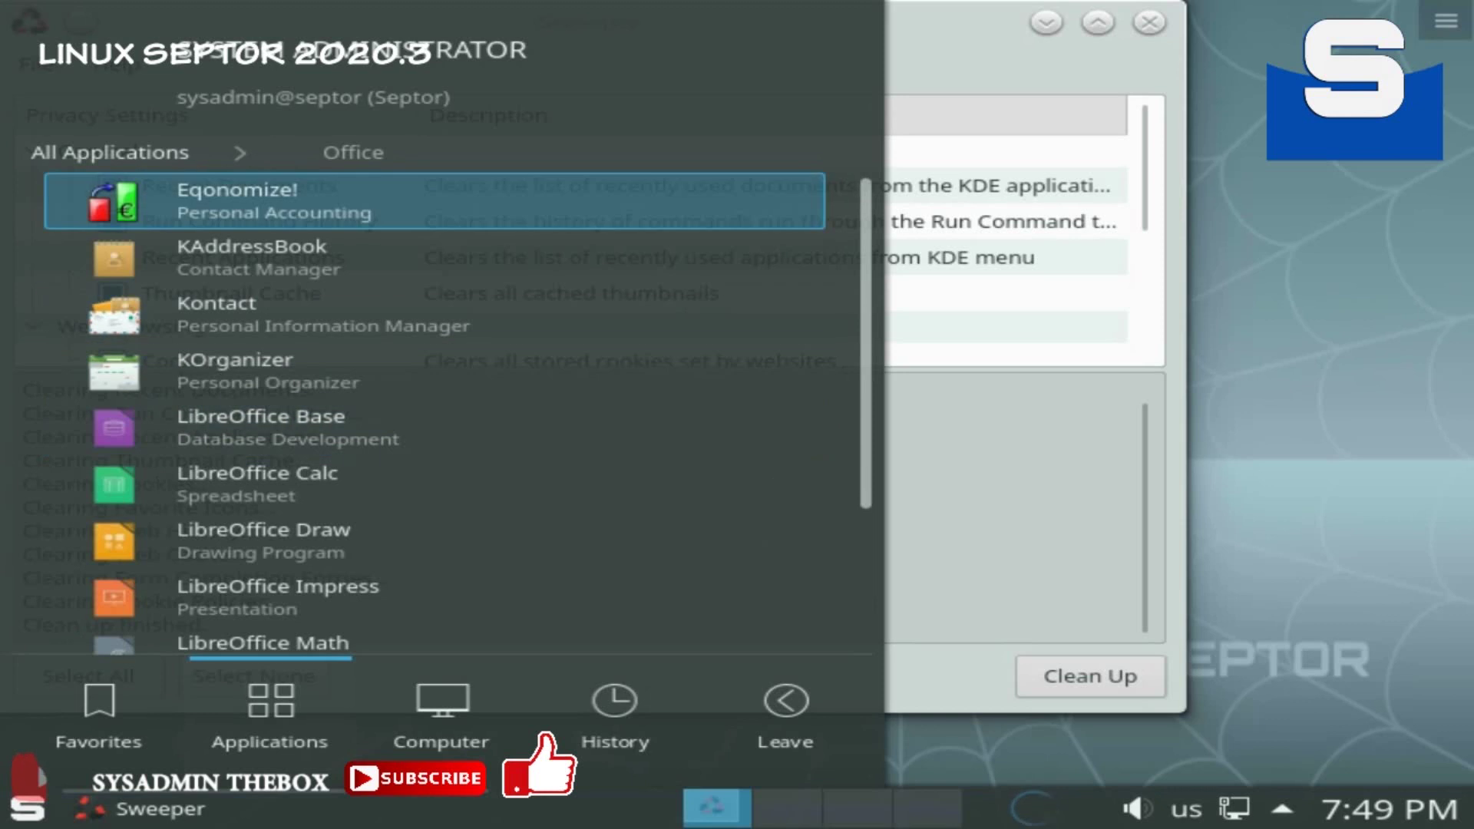
key("Down")
key("Down")
key("Down")
key("Down")
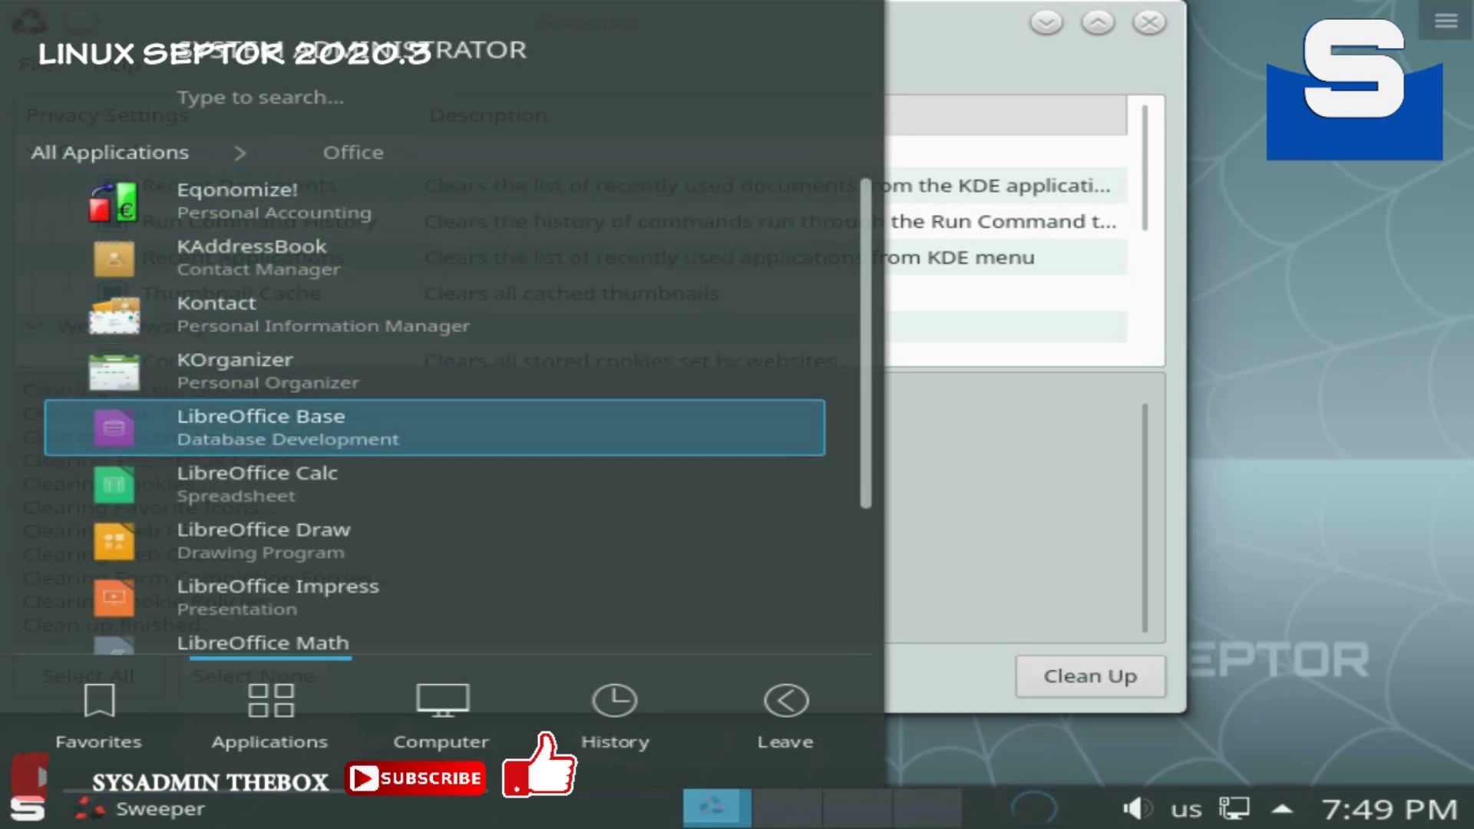
left_click_drag(866, 461, 866, 606)
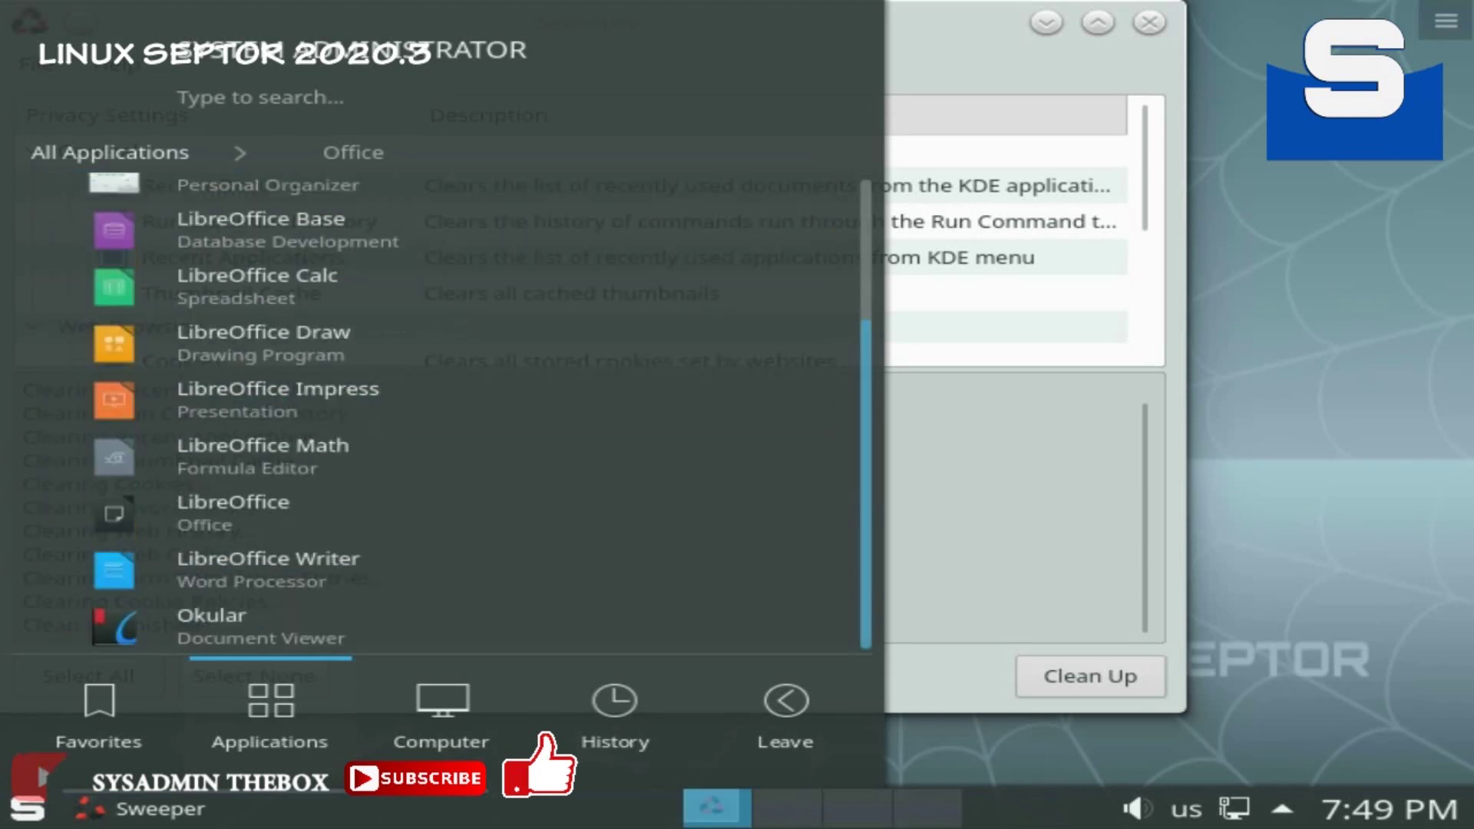
key("Down")
key("Up")
key("Up")
key("Up")
key("Up")
key("Up")
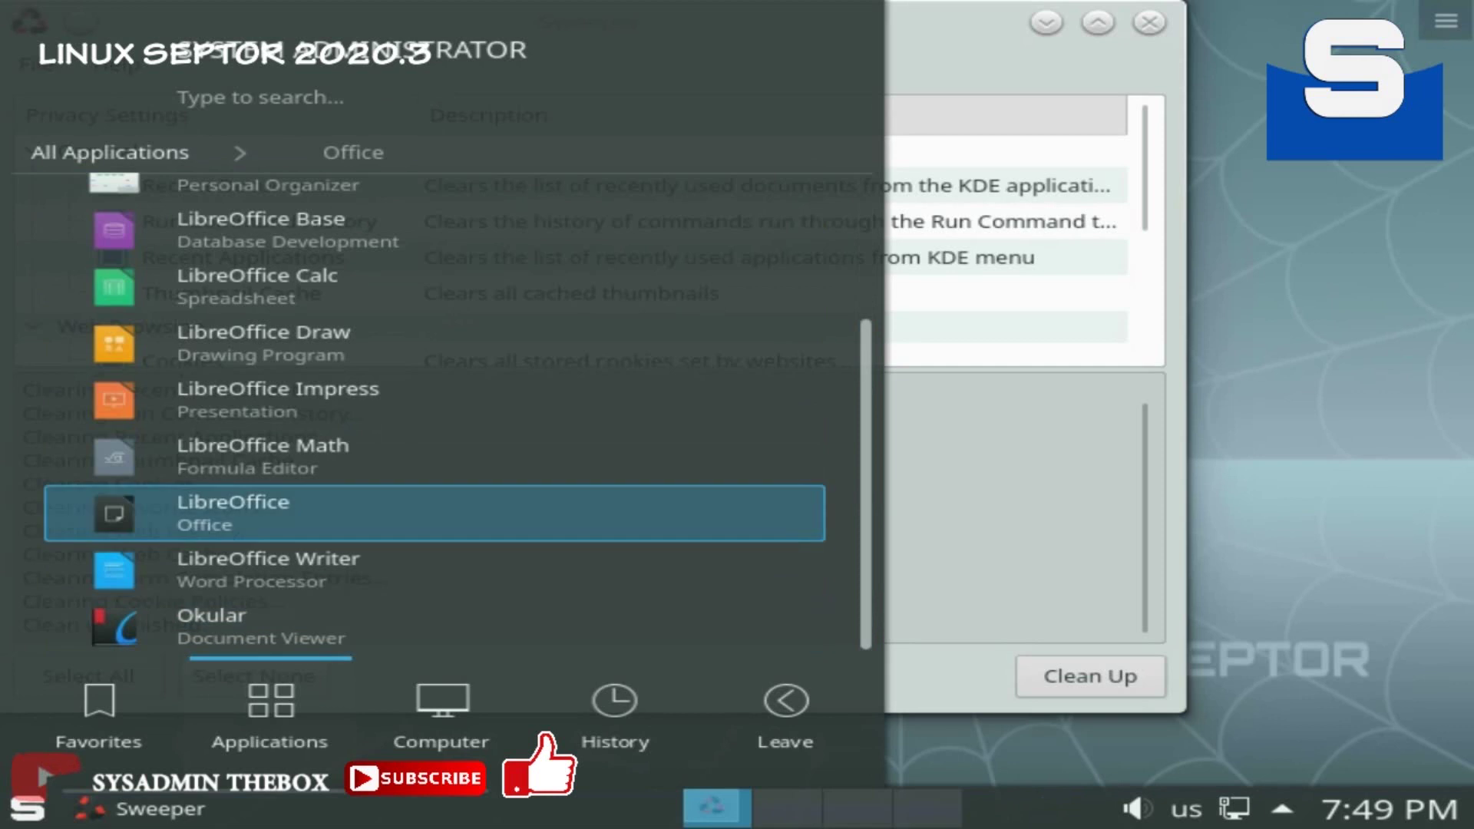
key("Down")
key("Down")
key("Down")
key("Down")
key("Down")
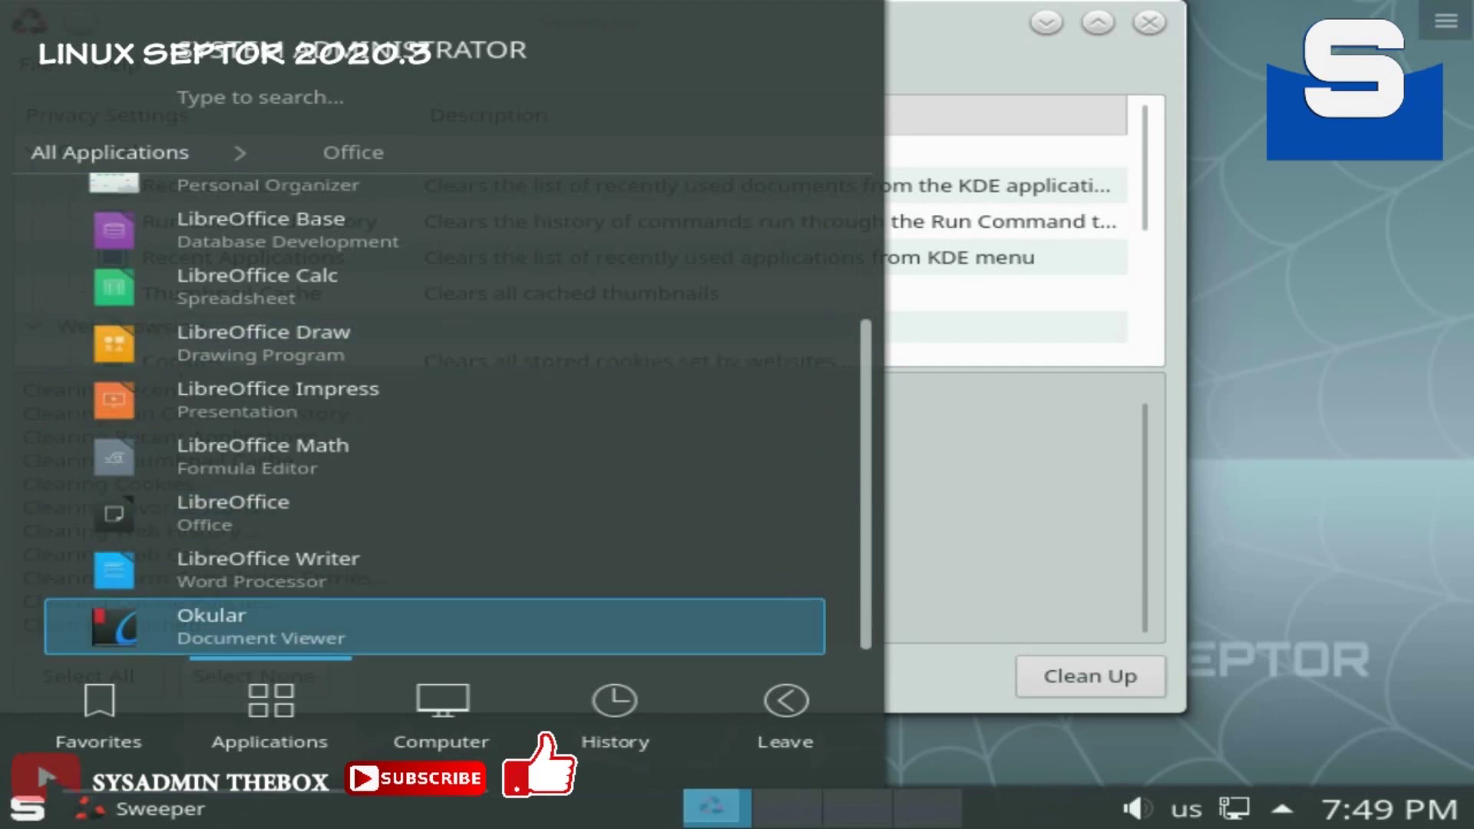
Step: Go back up through the Office list and return to all applications
key("Up")
key("Up")
key("Up")
key("Up")
key("Up")
key("Up")
key("Up")
key("Up")
key("Up")
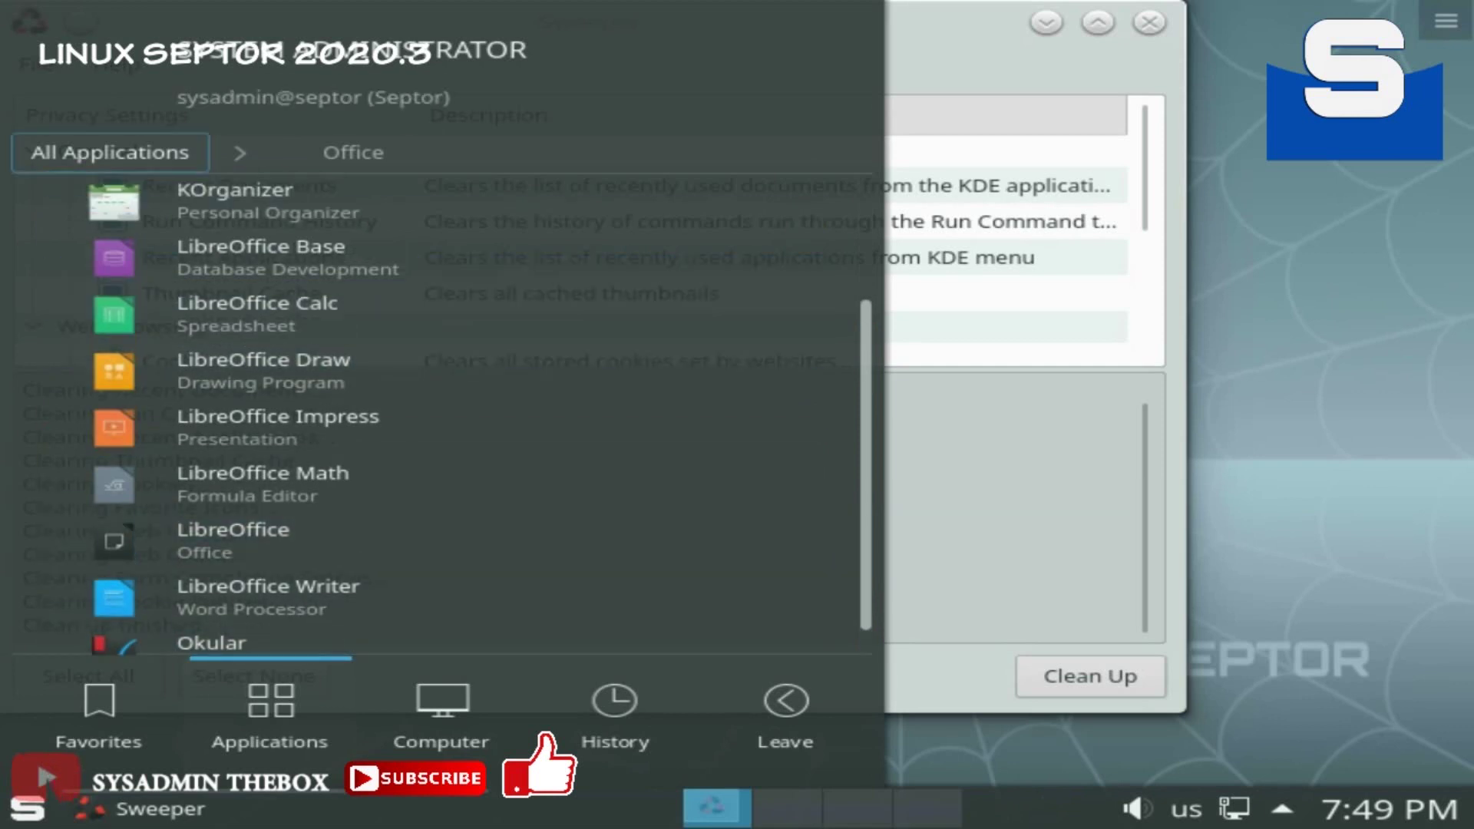
key("Return")
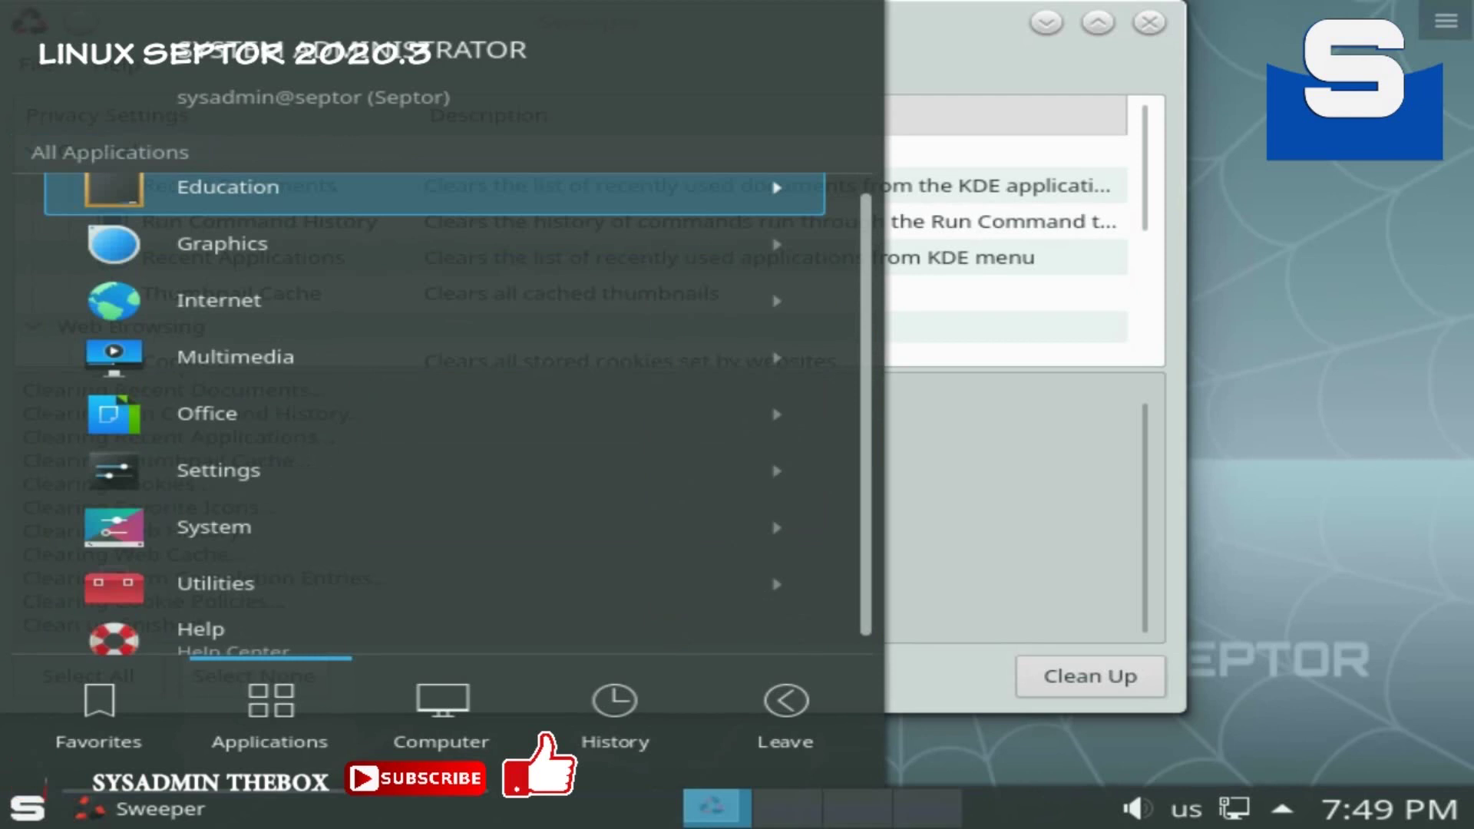
Step: Open the Settings category to examine its configuration applications
key("Down")
key("Down")
key("Down")
key("Down")
key("Down")
key("Down")
key("Up")
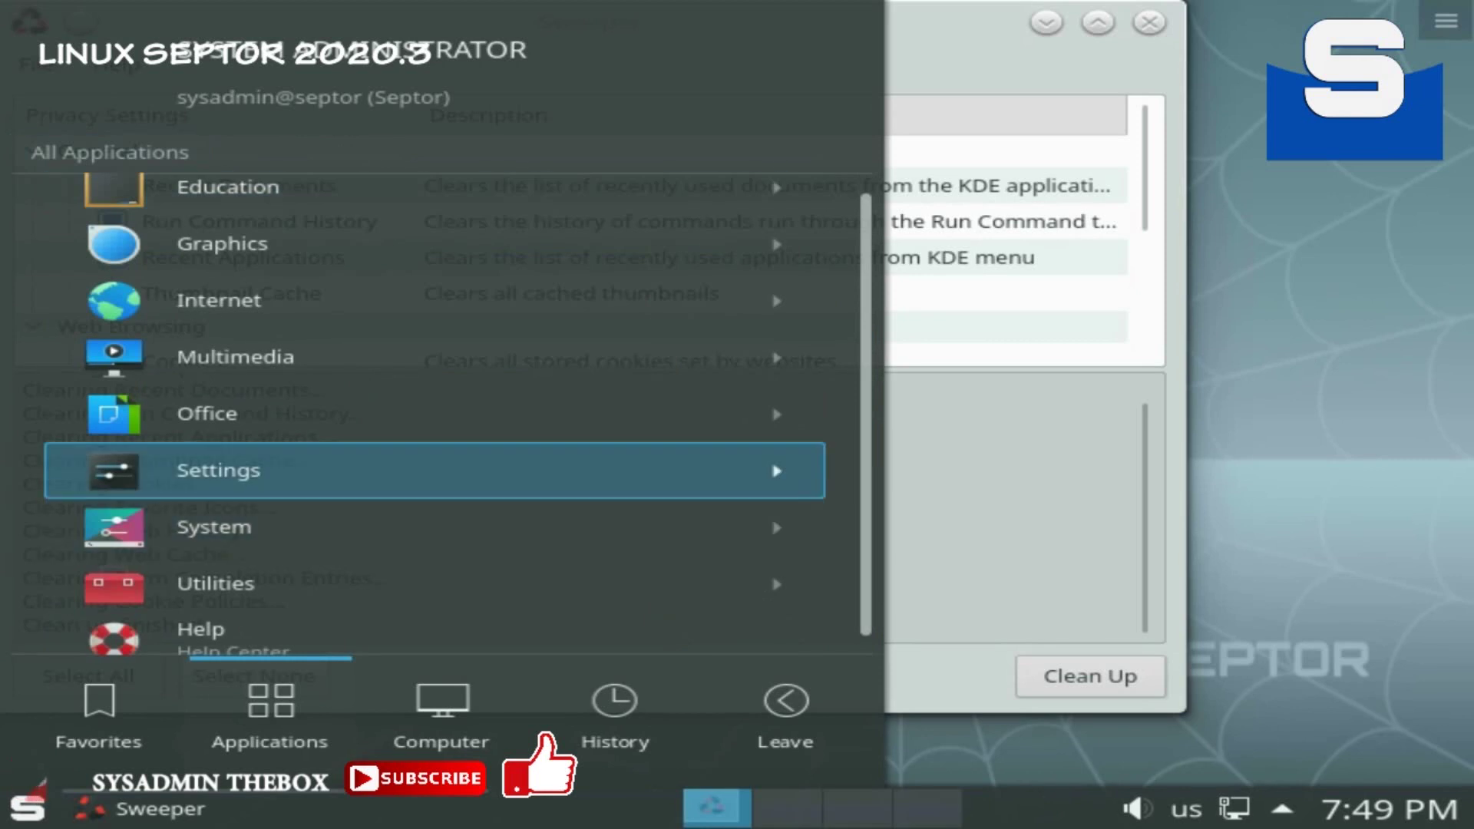
key("Return")
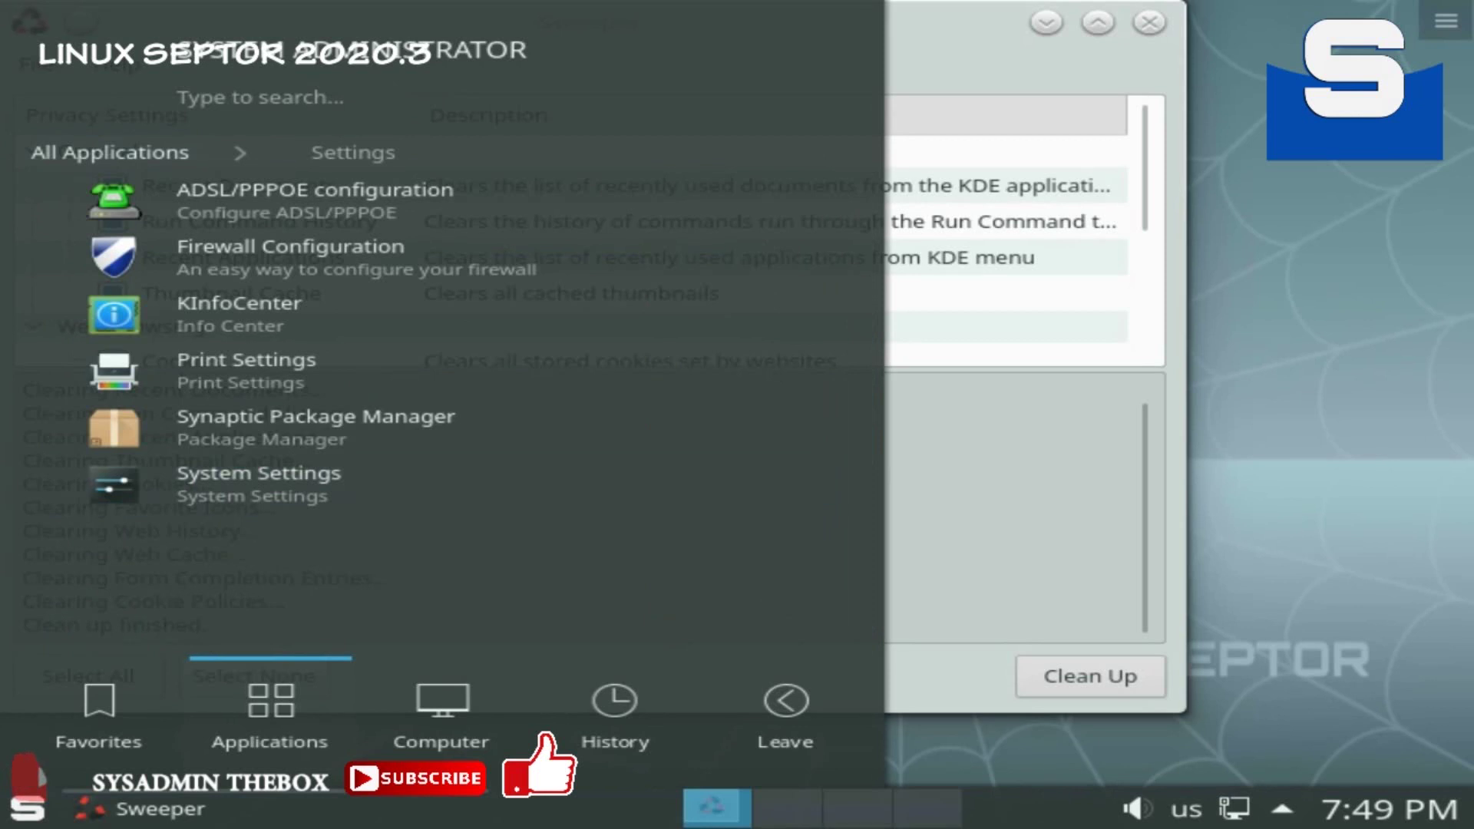
Step: Launch Firewall Configuration from the Settings category and authenticate with the root password
key("Up")
key("Up")
key("Up")
key("Up")
key("Up")
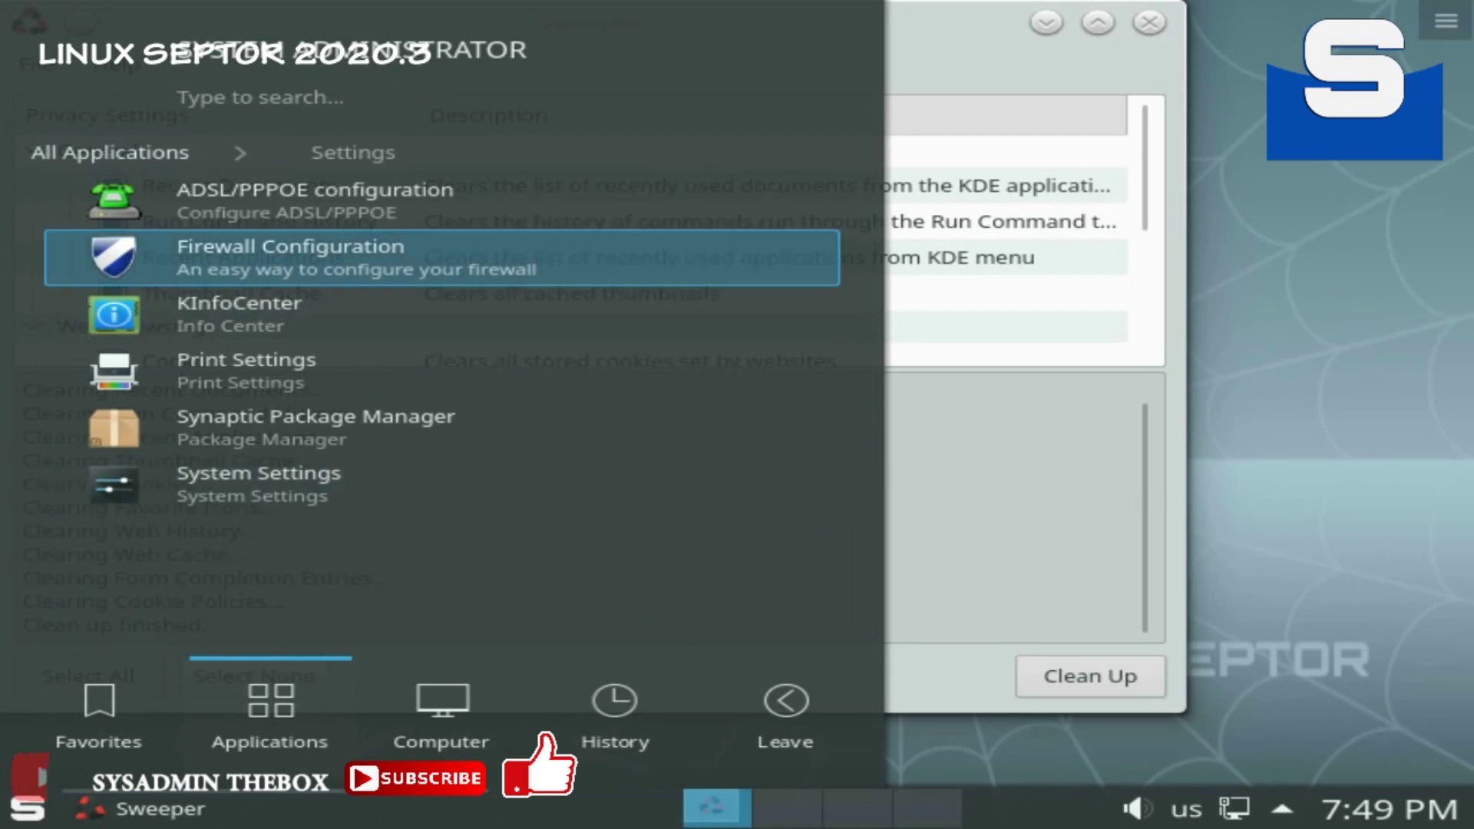
key("Return")
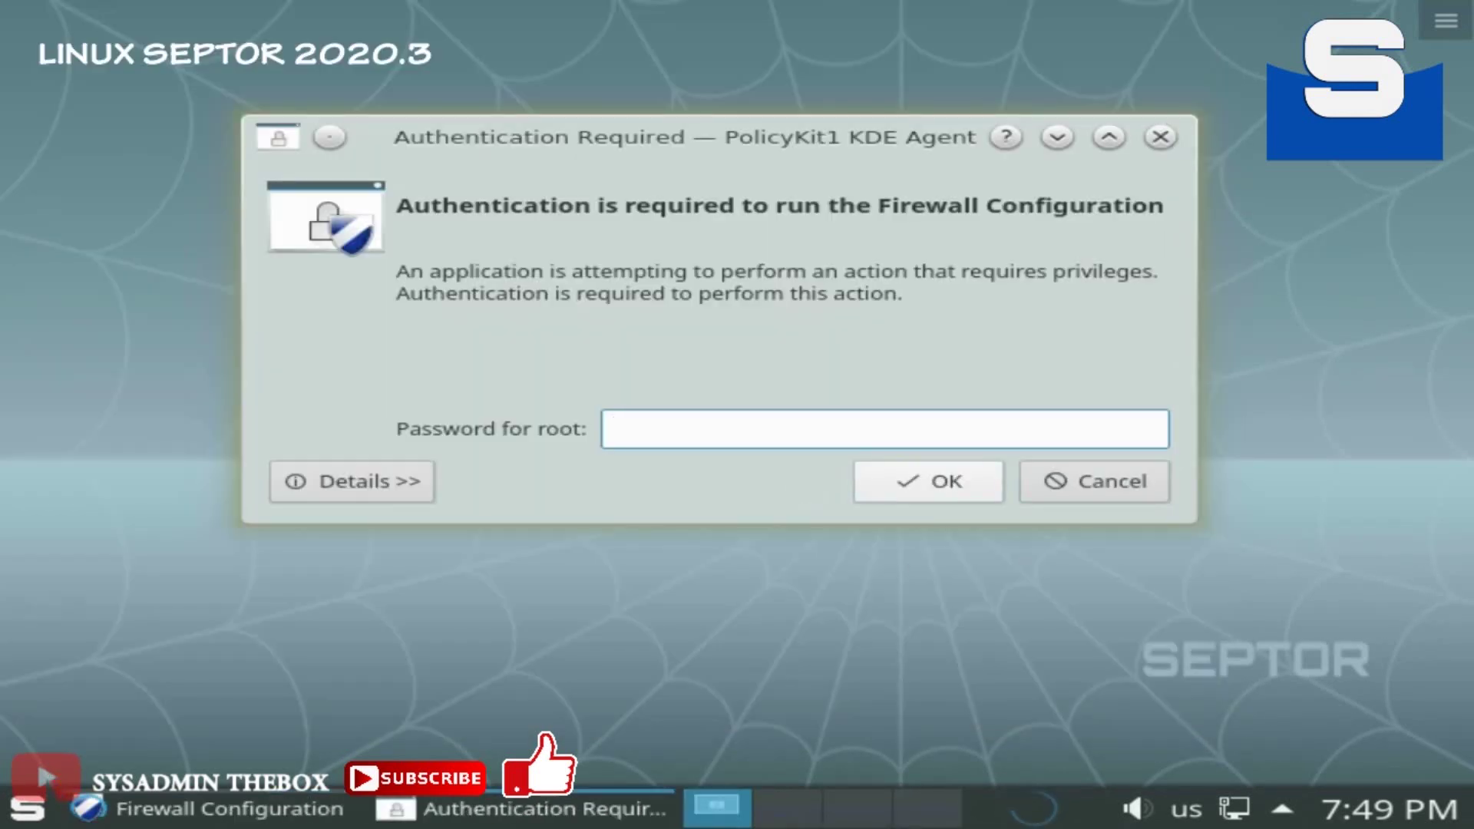
type("*****")
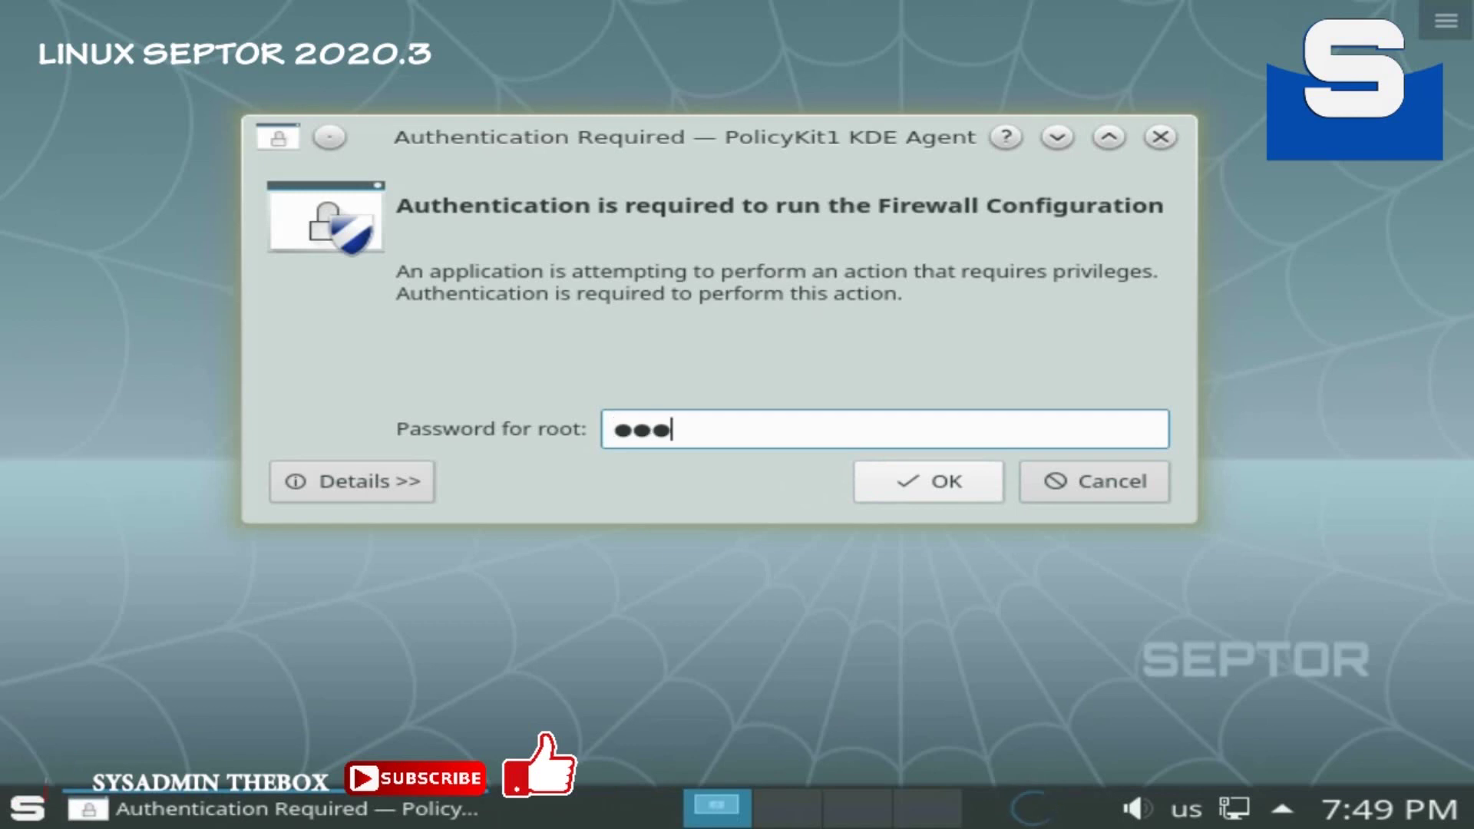
type("******")
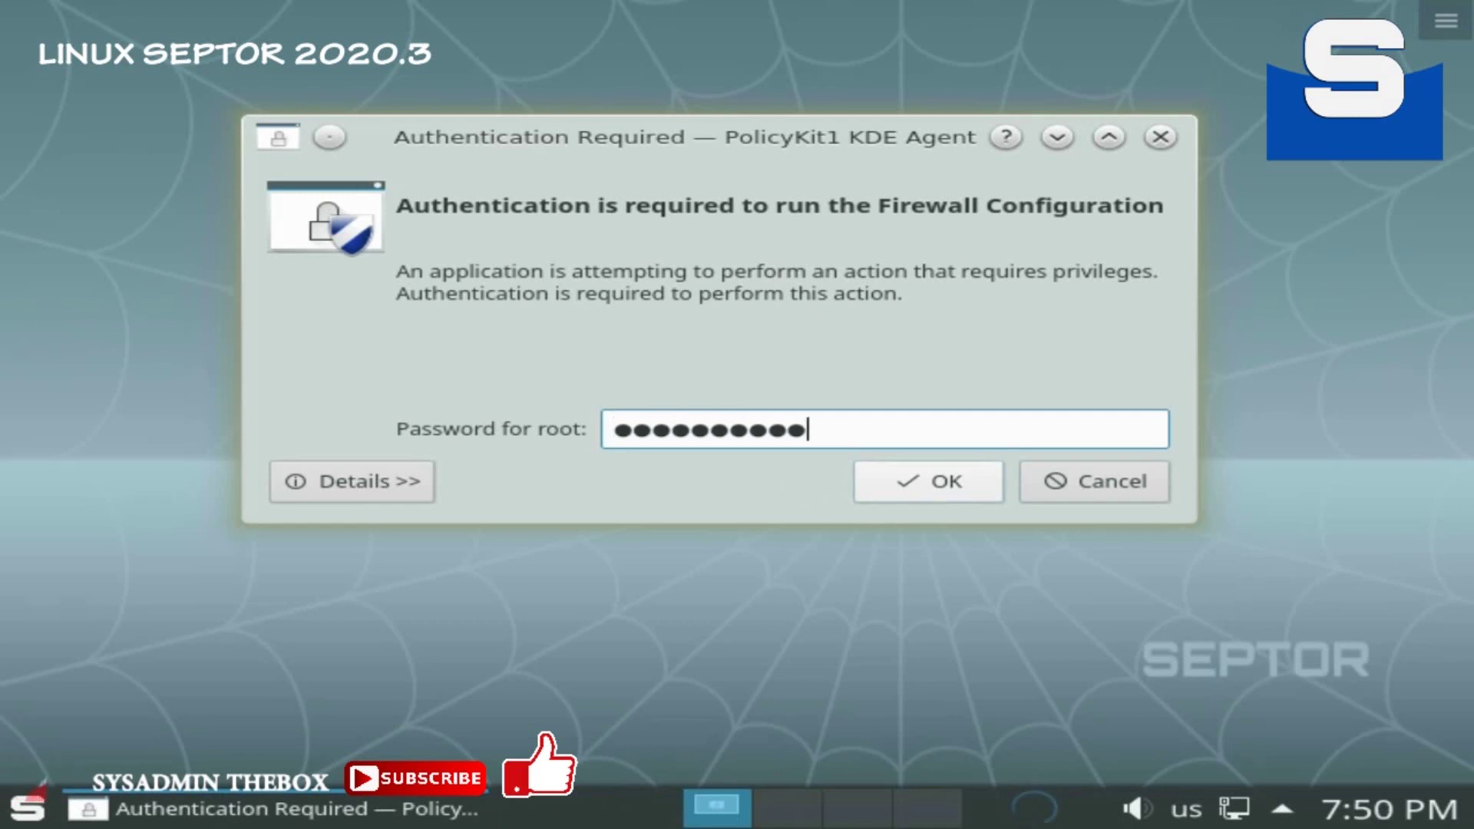
key("Return")
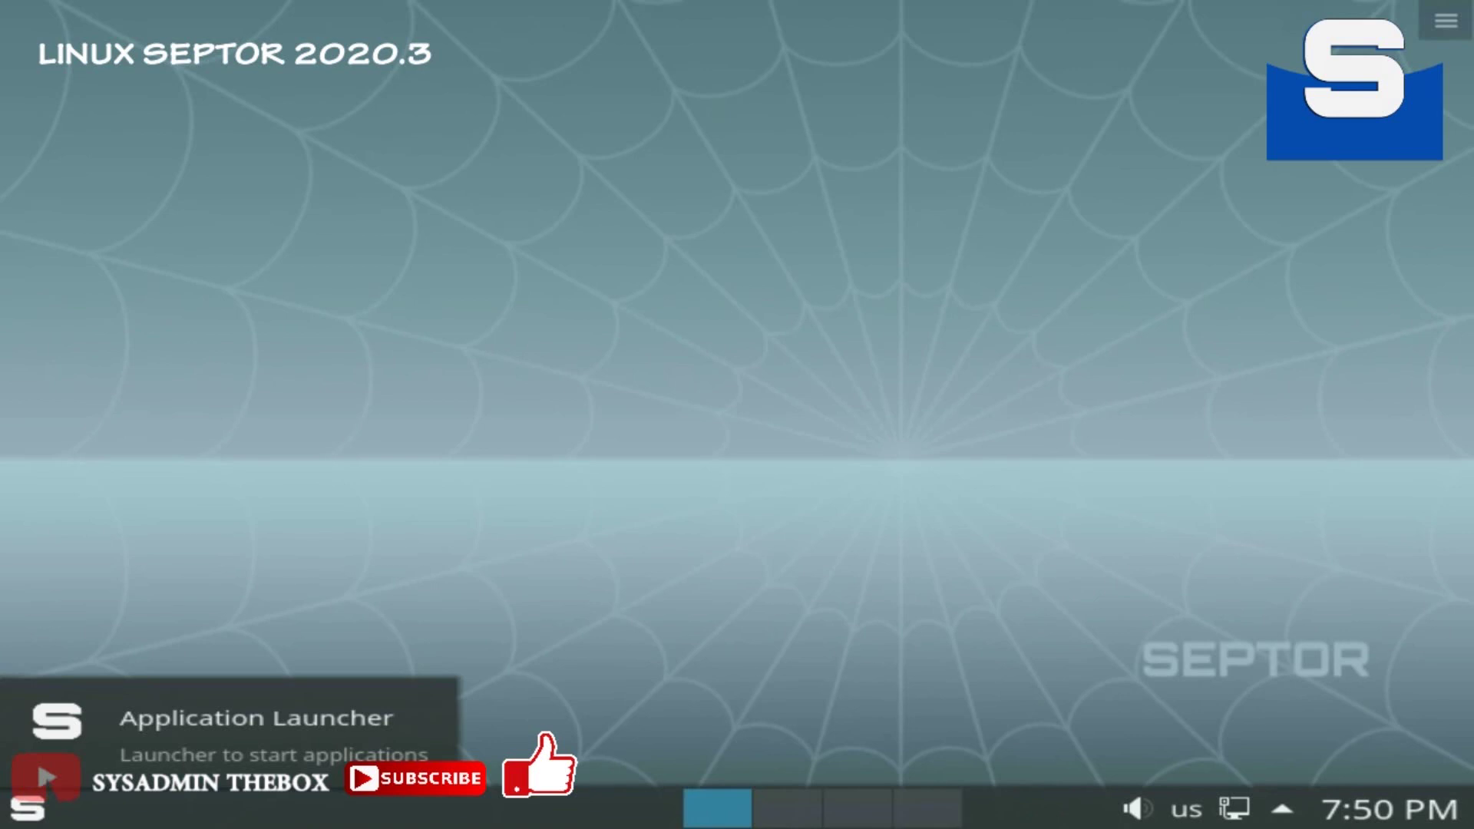
Step: Look through the application launcher's favorites up to the Dolphin file manager
left_click(28, 806)
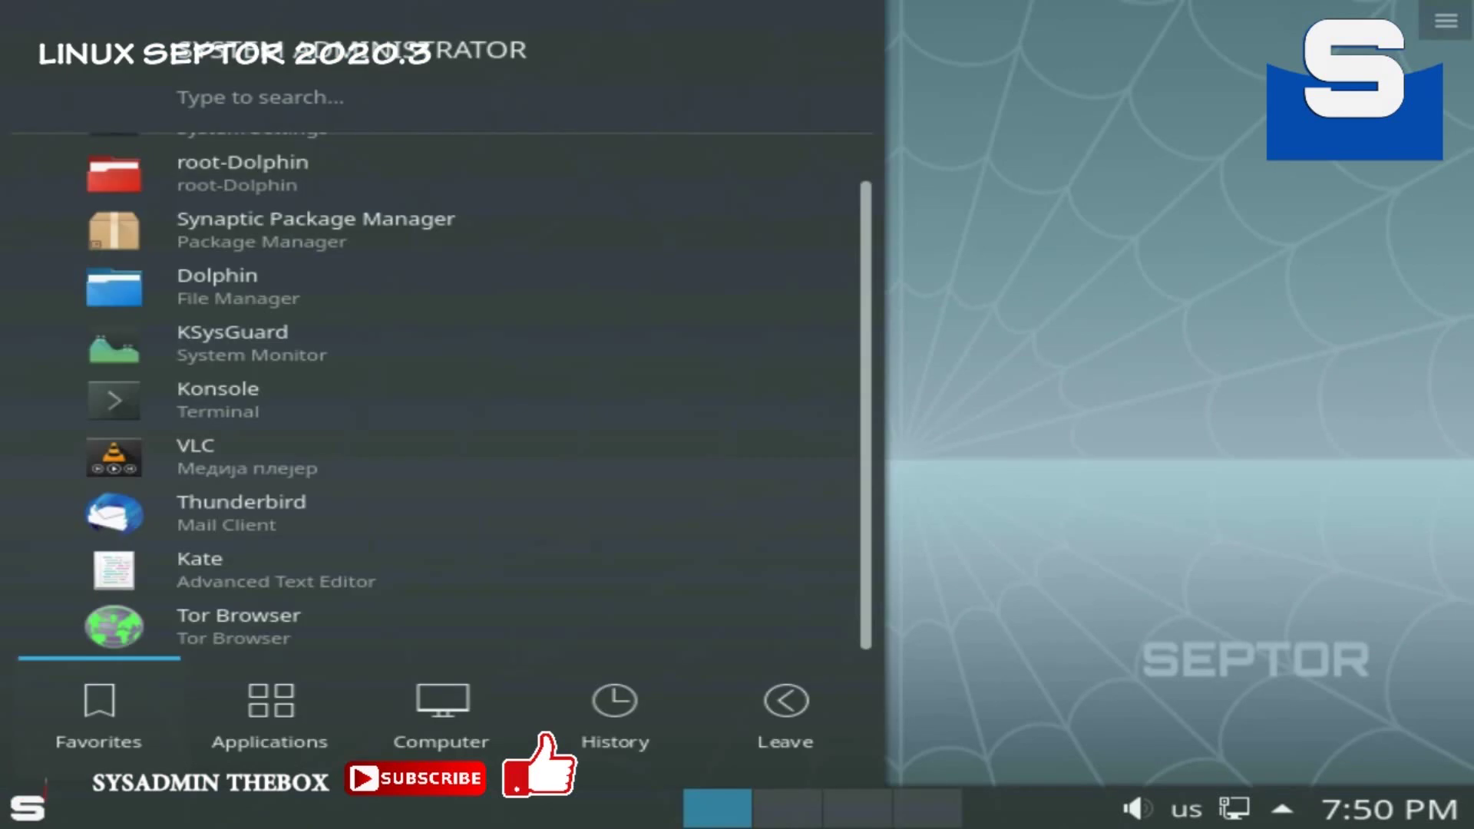
key("Up")
key("Up")
key("Up")
key("Up")
key("Up")
key("Up")
key("Up")
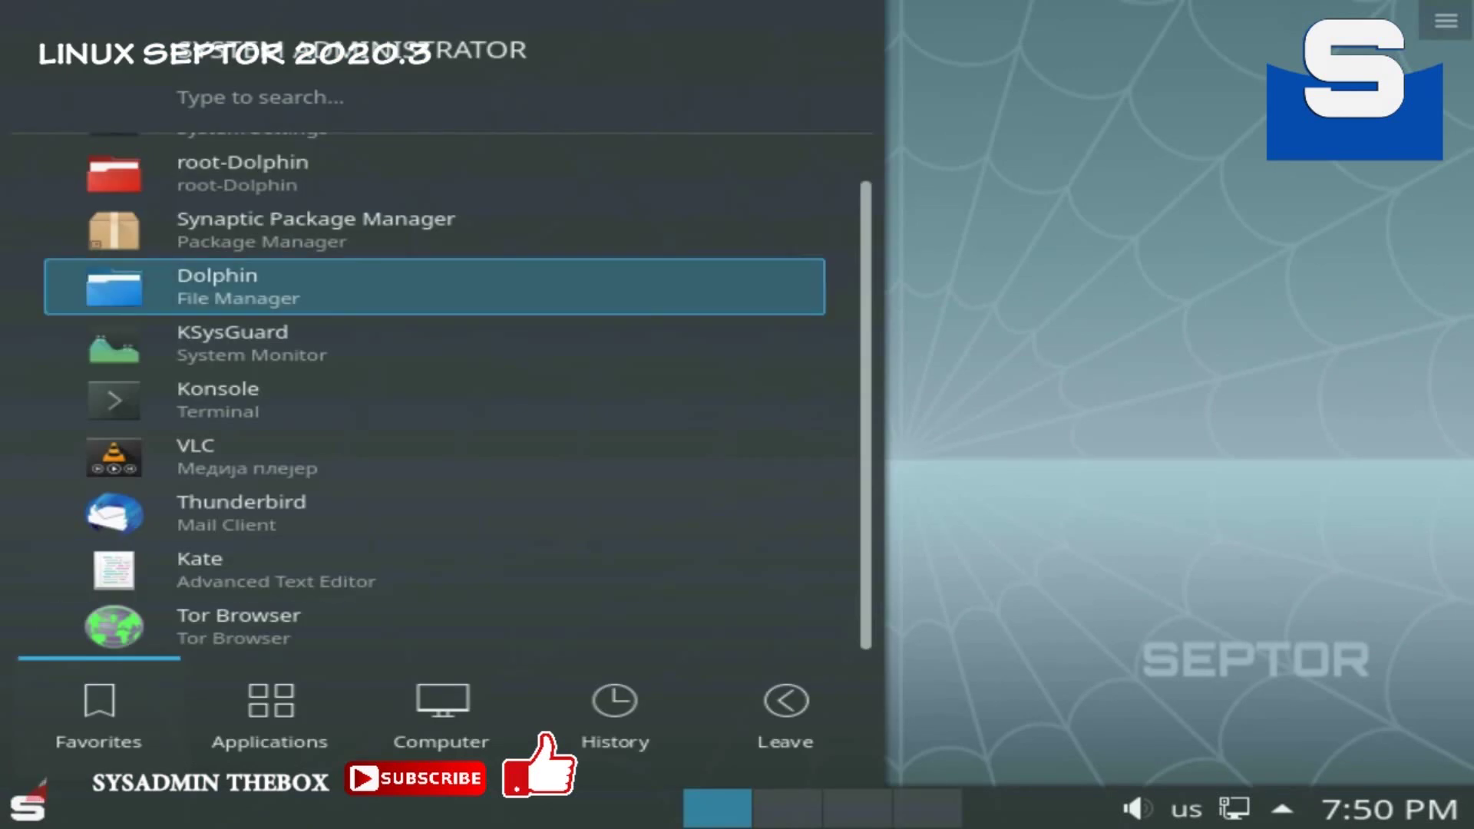
key("Return")
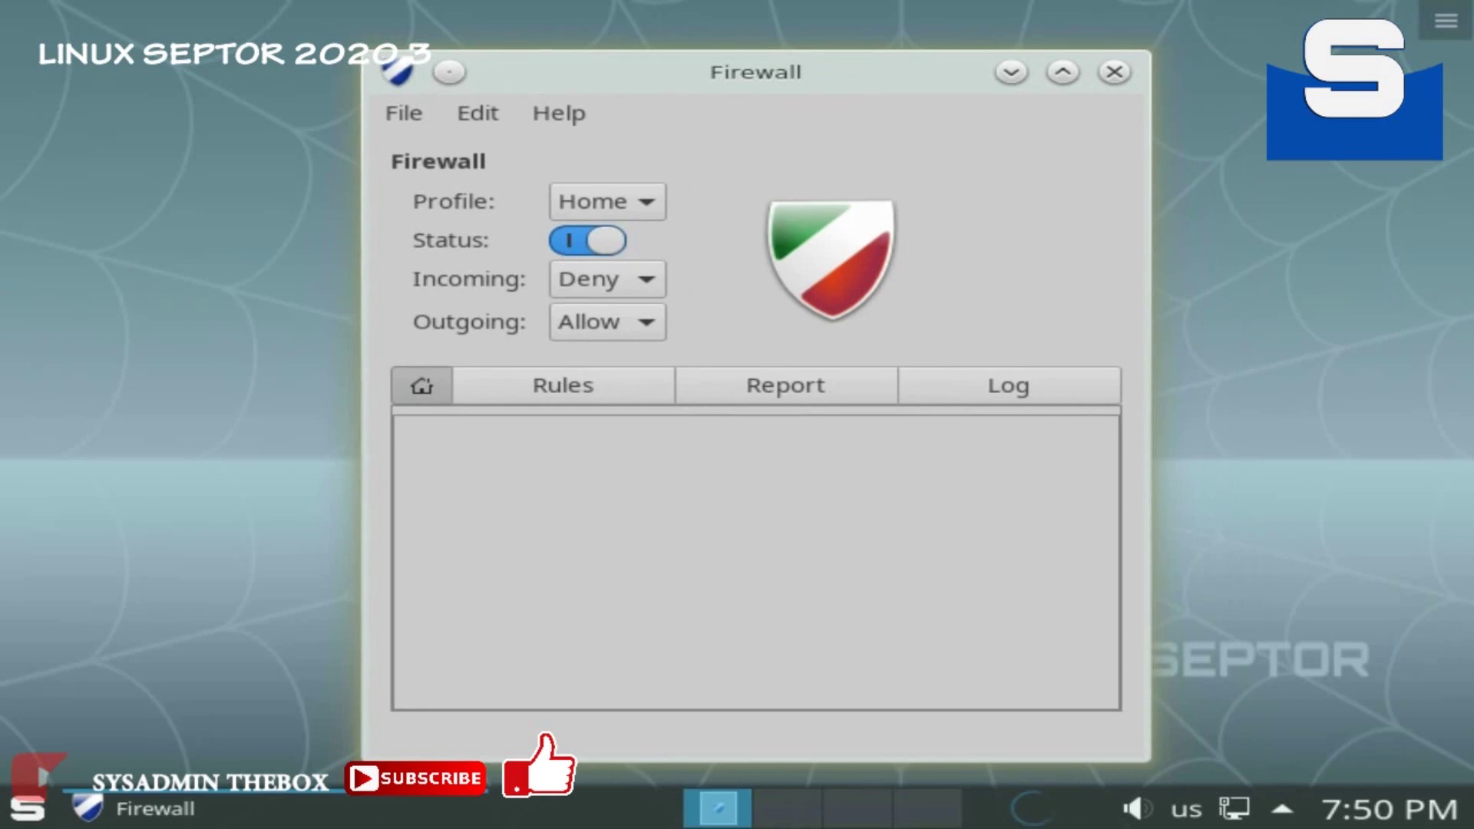
Step: Examine the firewall's incoming policy choices, its editing options, and its profile import and export options
left_click(608, 280)
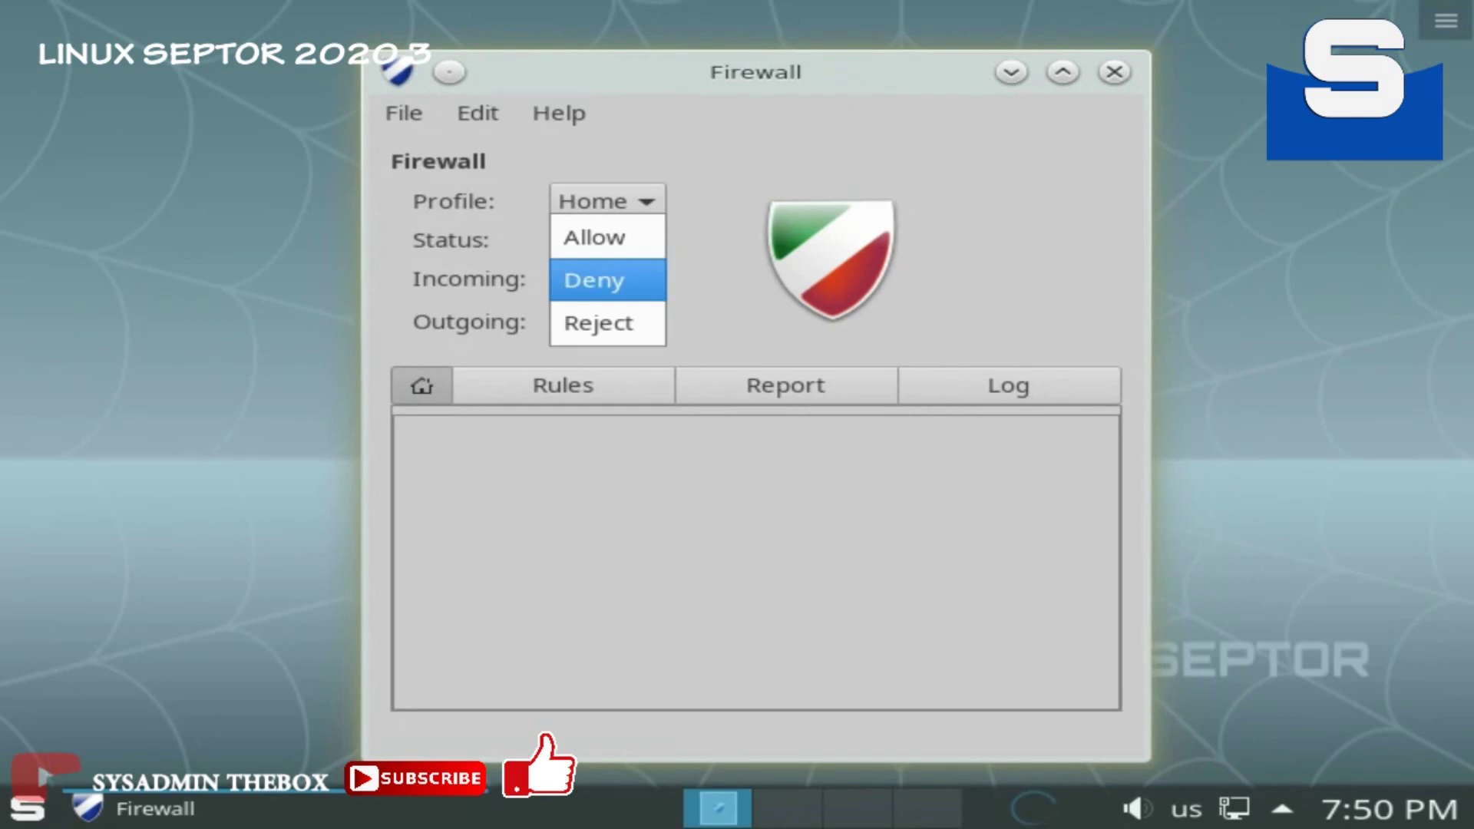
left_click(607, 281)
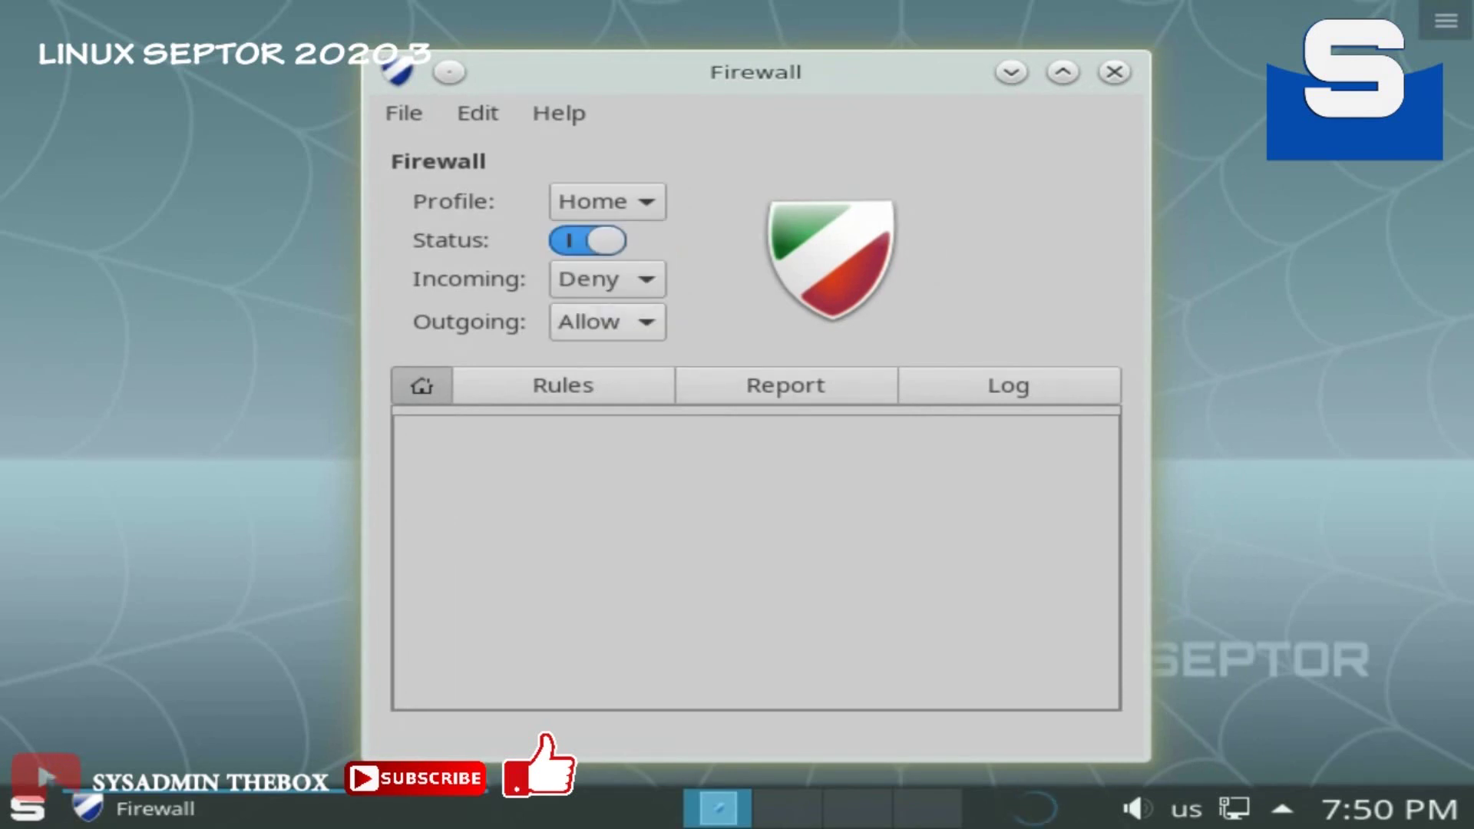
left_click(478, 113)
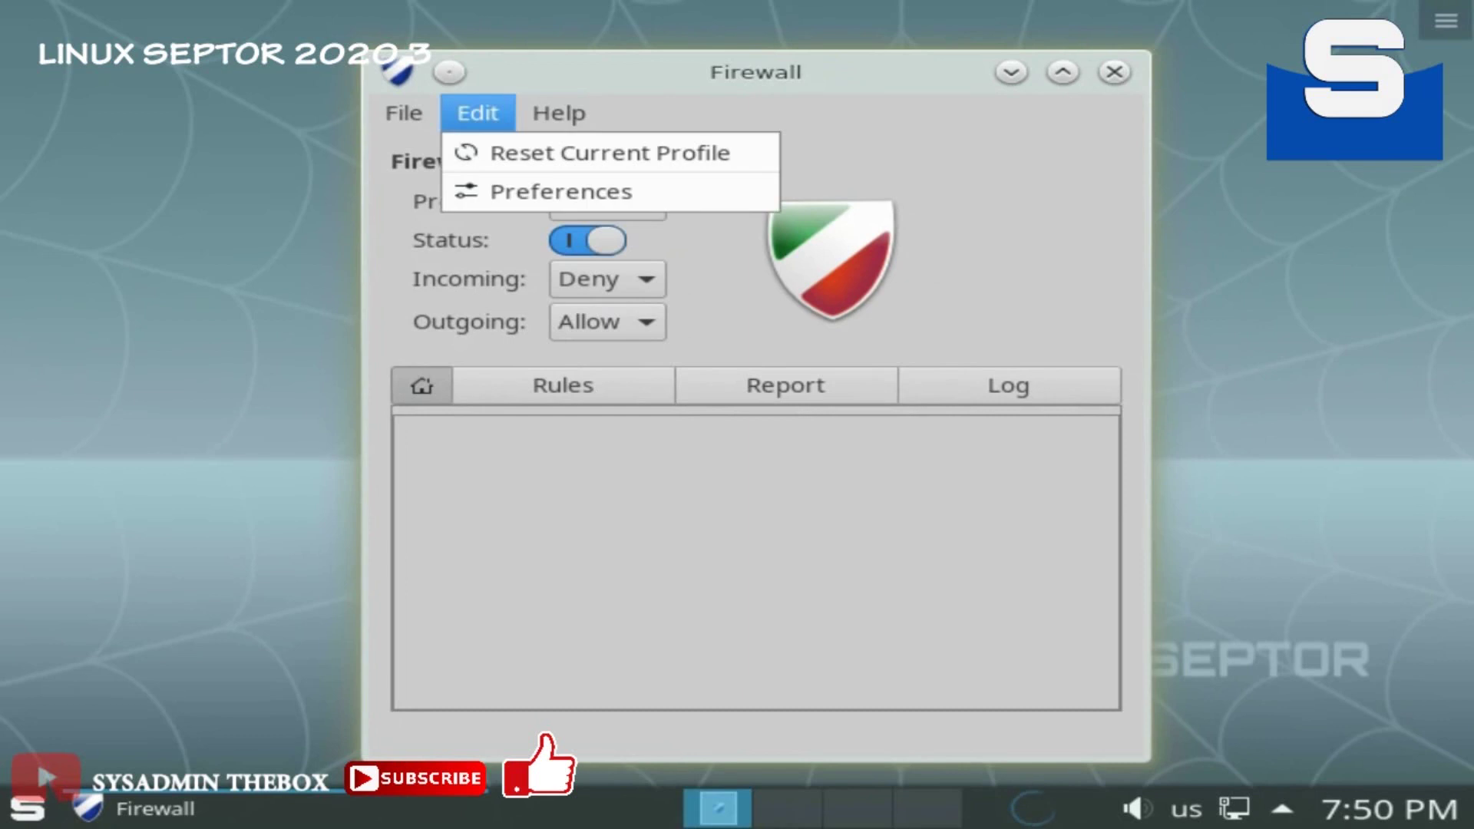
key("Down")
key("Left")
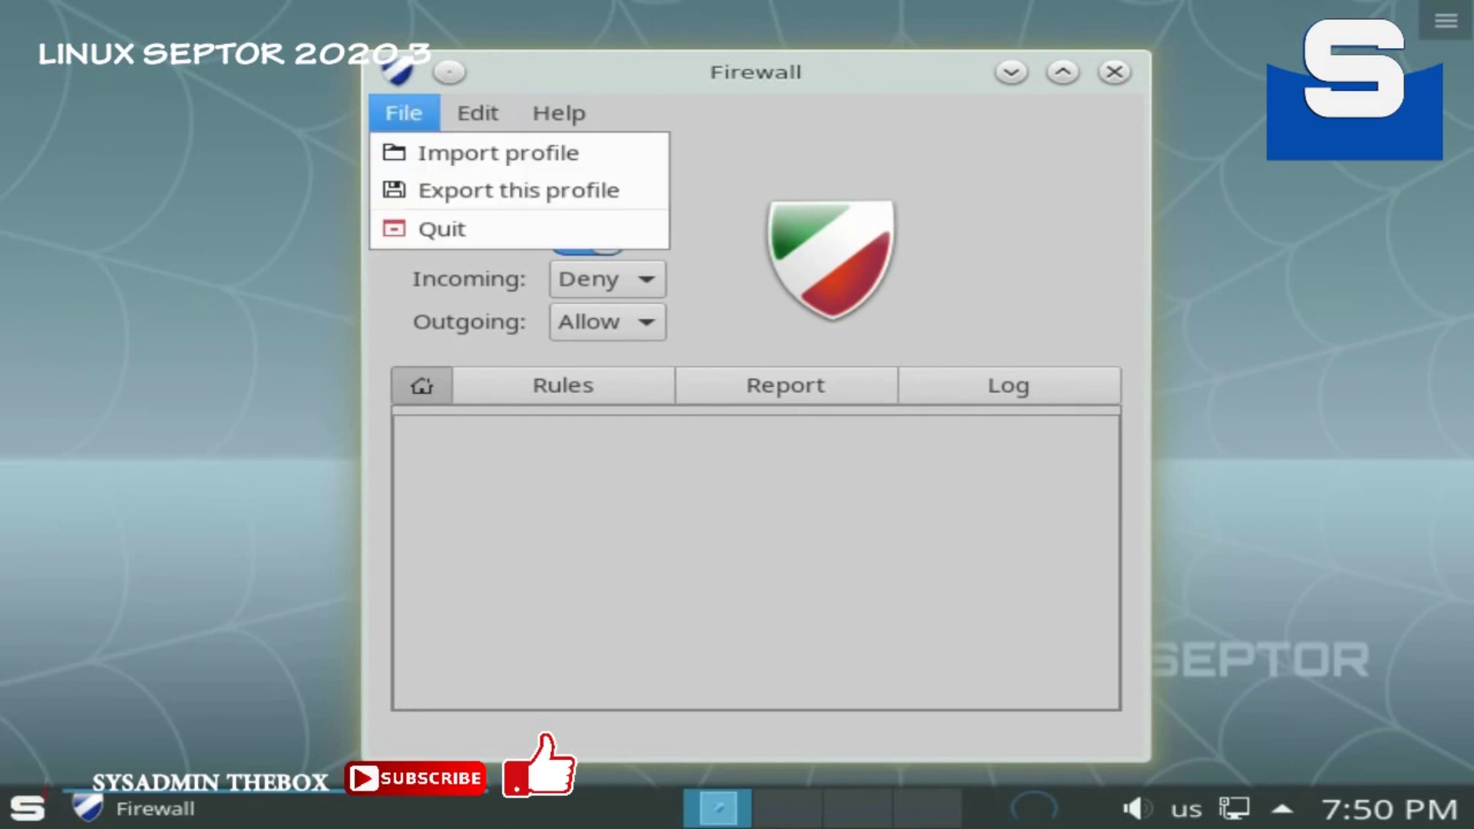
key("Down")
key("Up")
key("Escape")
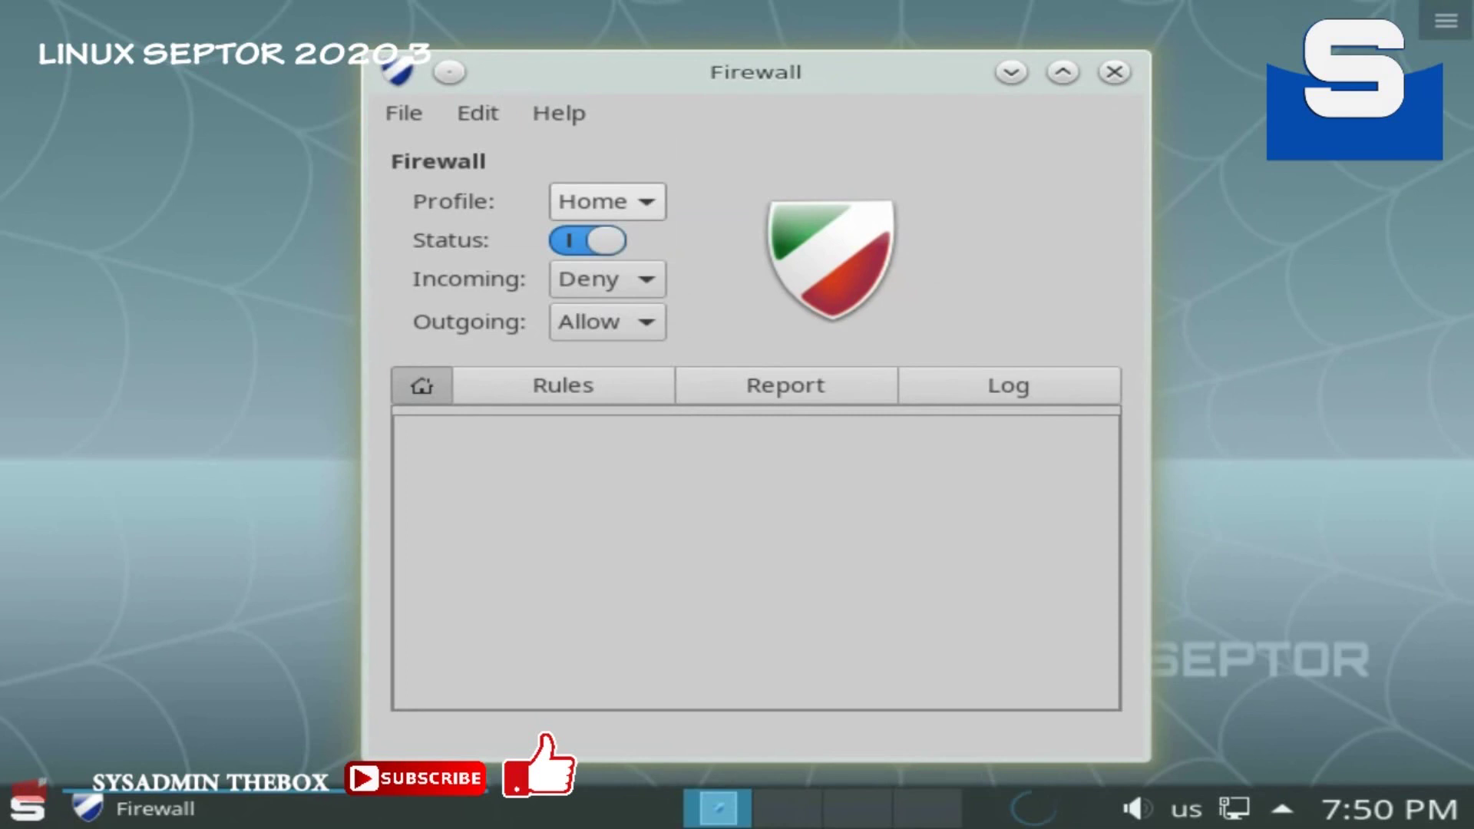
Step: Switch the firewall profile to Office and finally to Public
left_click(608, 202)
left_click(606, 159)
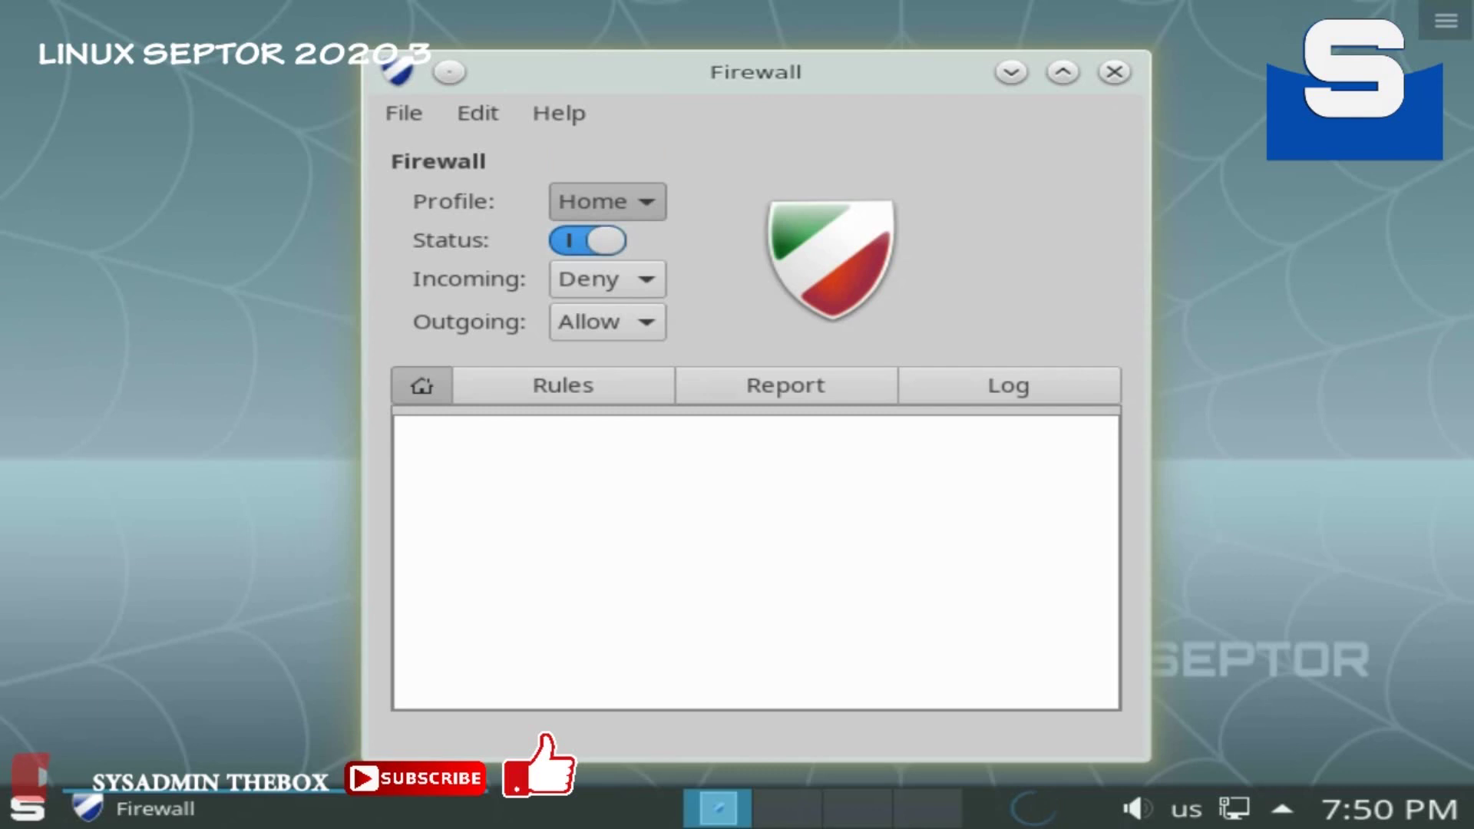
key("space")
key("Up")
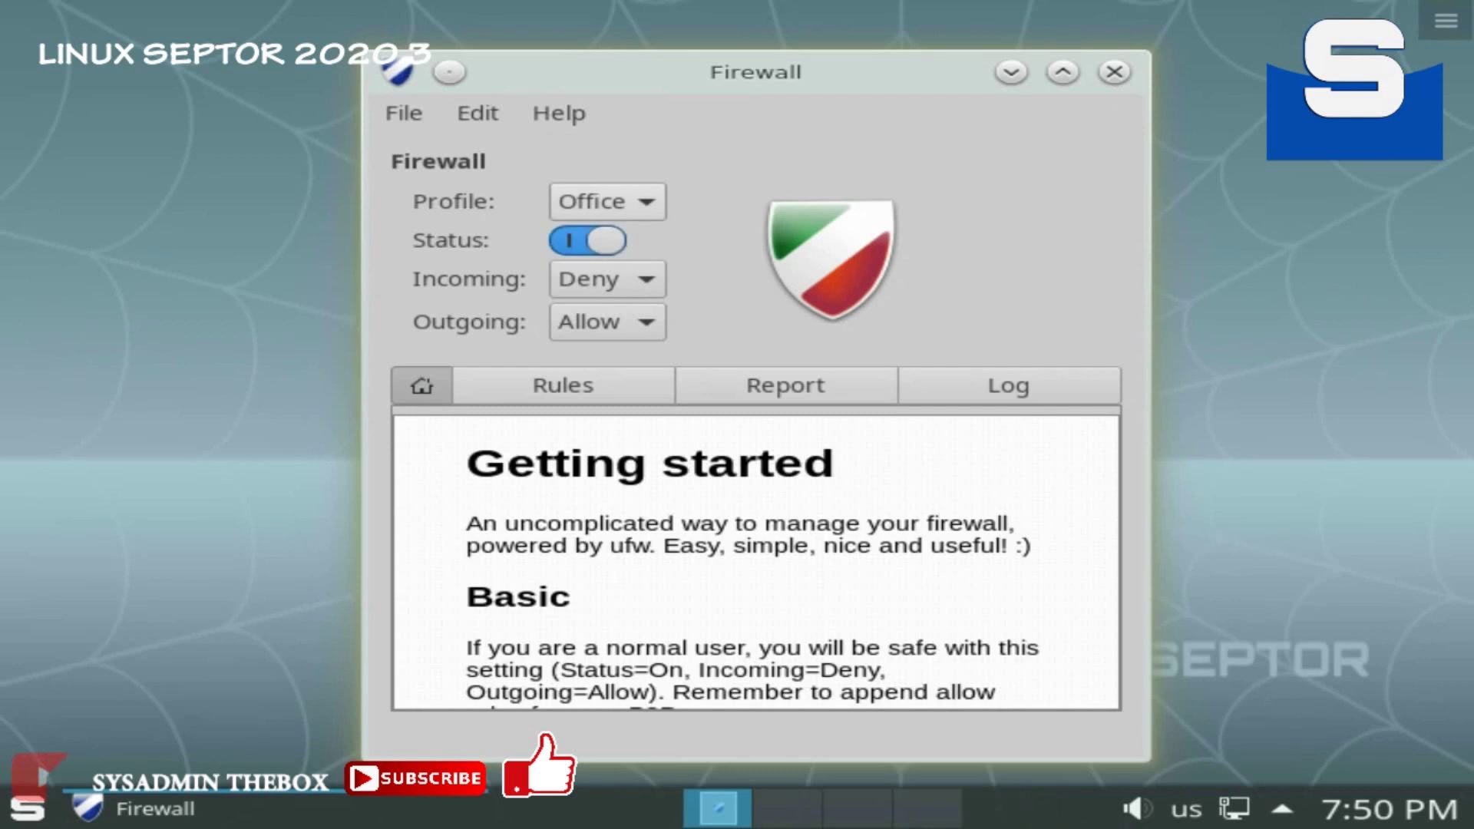
left_click(607, 202)
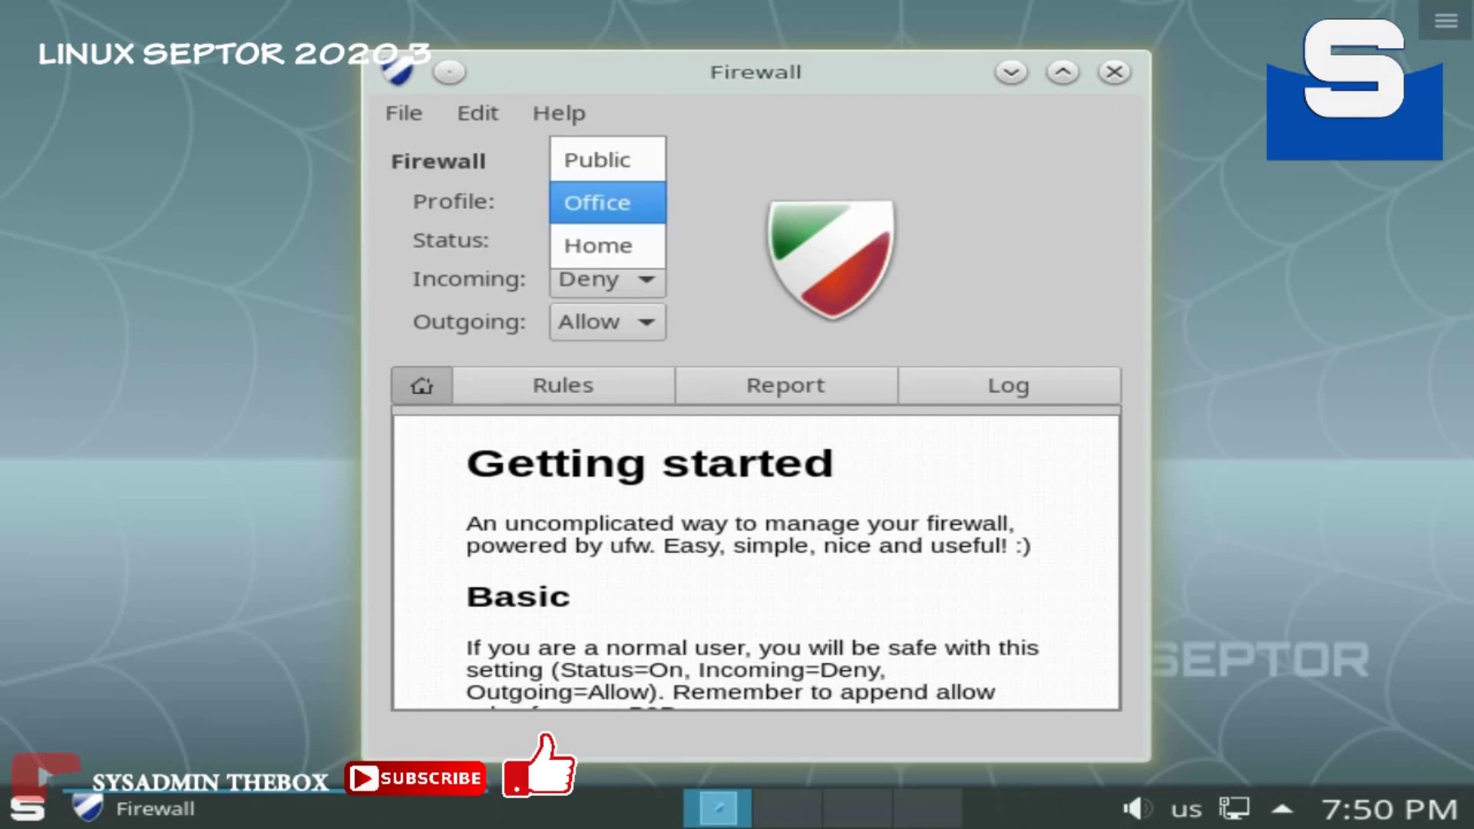
left_click(597, 159)
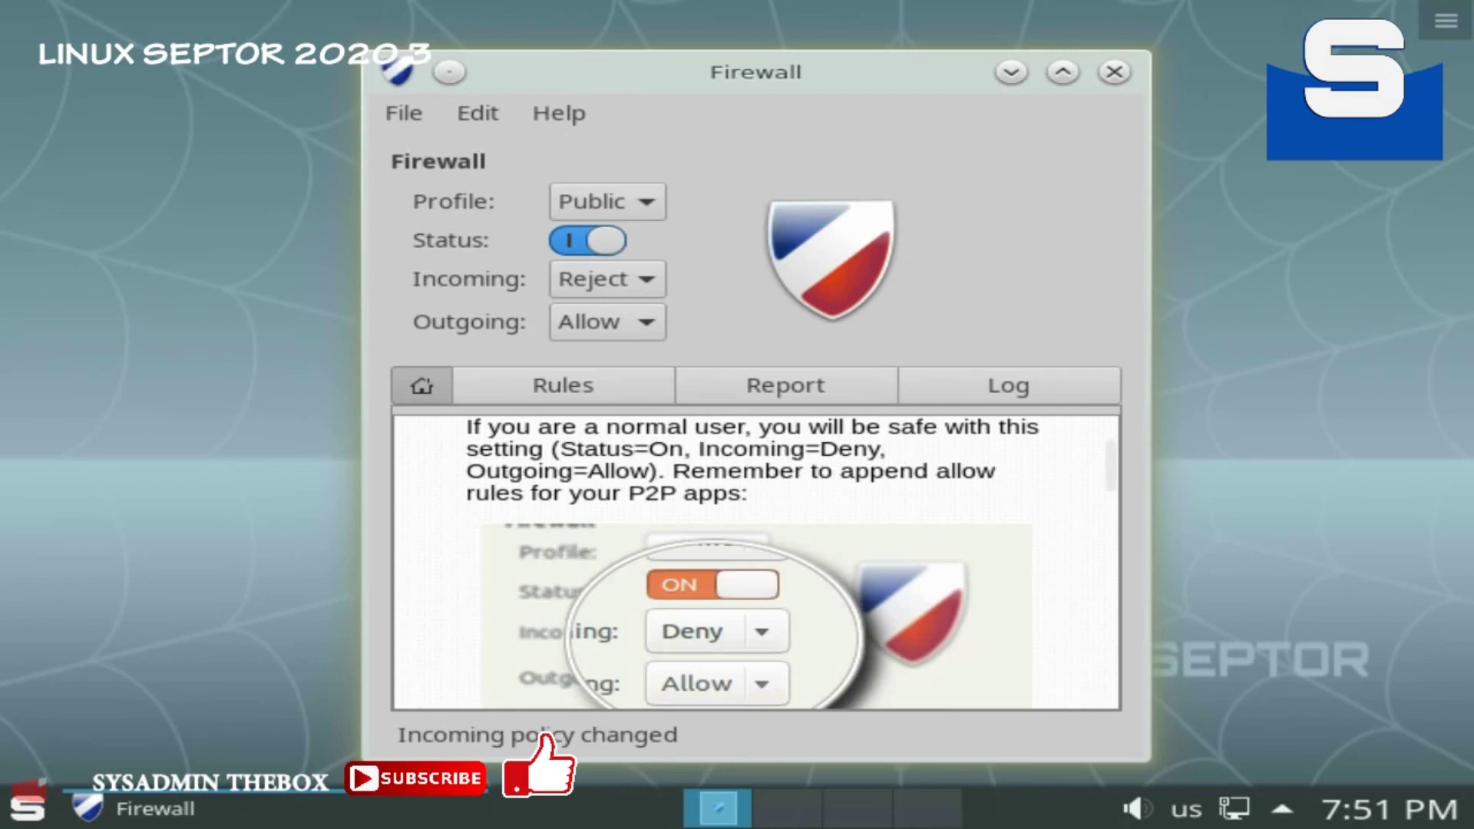
Step: Read the firewall's Getting started guide down to the section on rule names, and close the firewall window
scroll(756, 562, "down", 4)
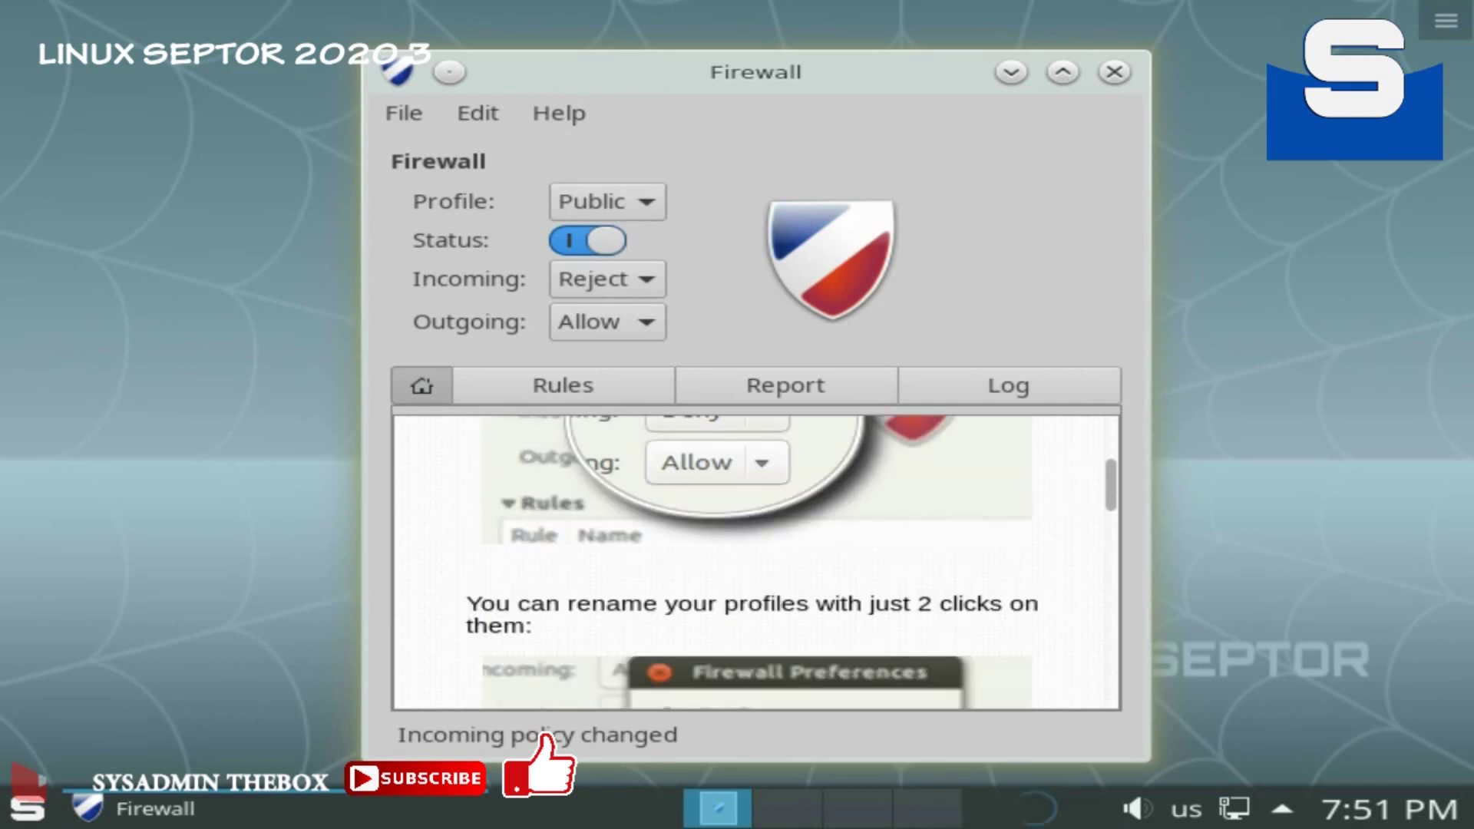
scroll(756, 562, "down", 5)
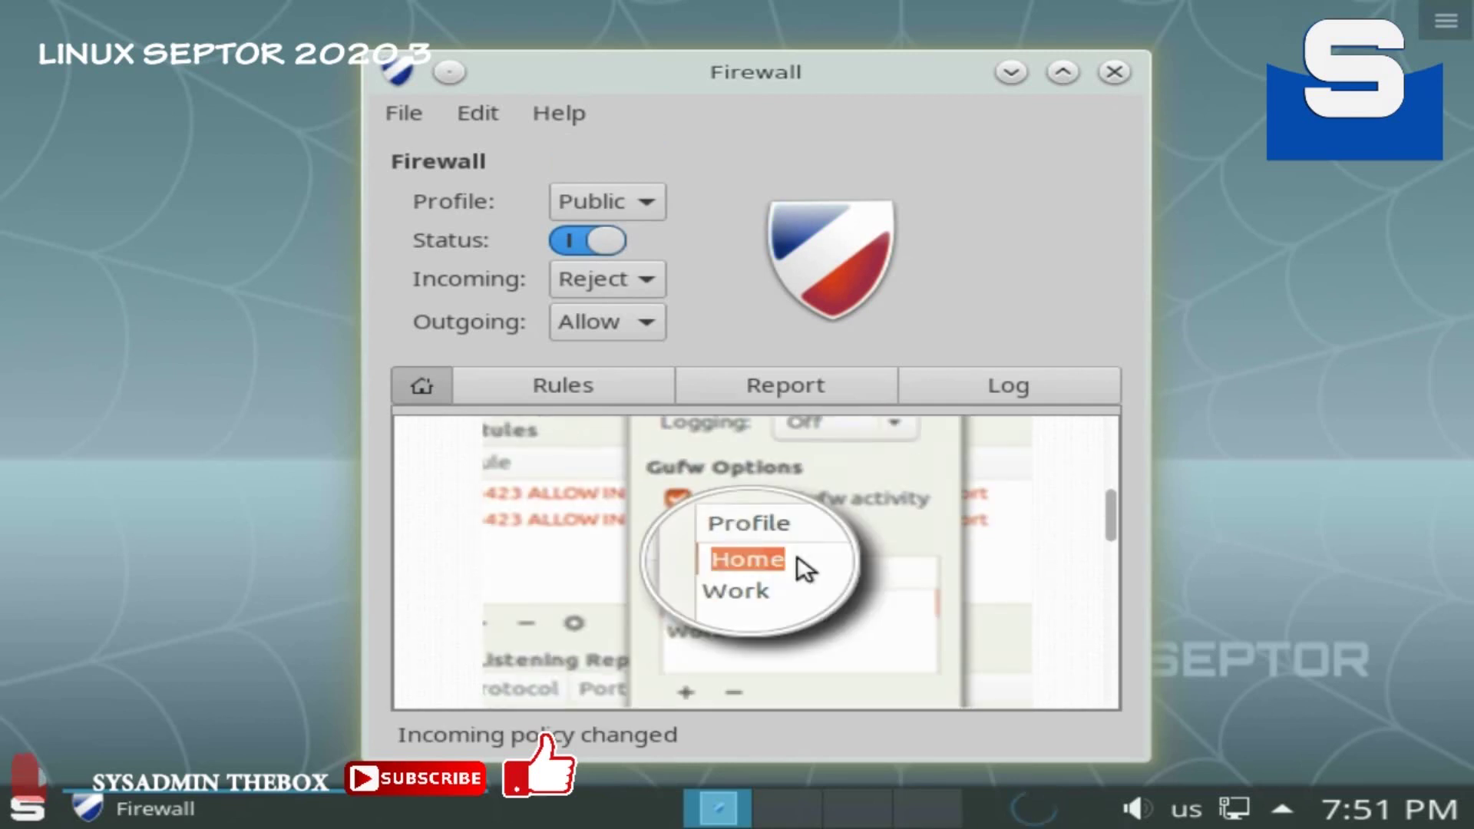
scroll(757, 560, "down", 3)
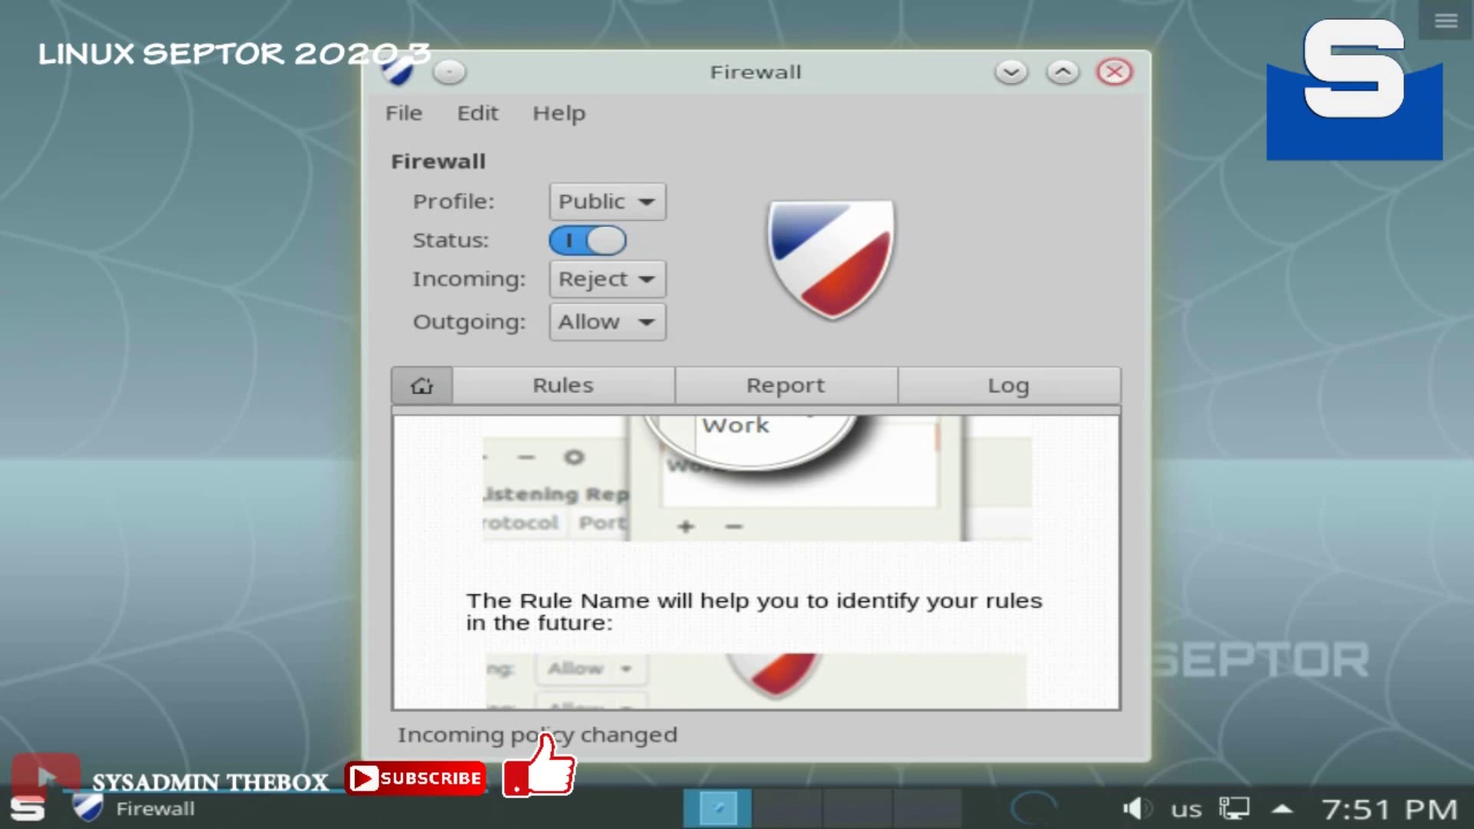
left_click(1114, 72)
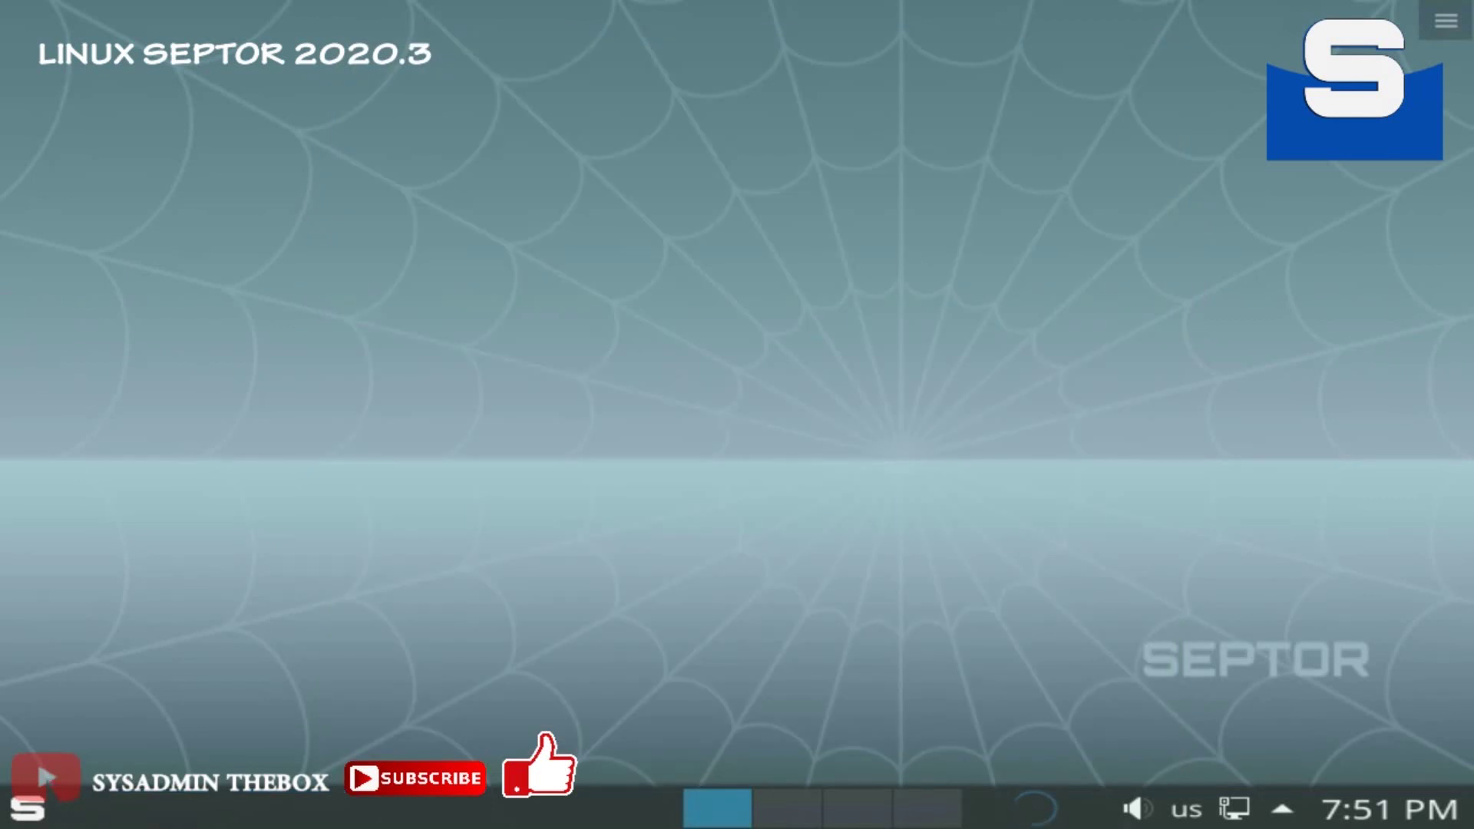
Step: Look through the application launcher's favorites between Synaptic Package Manager and Tor Browser
left_click(28, 808)
key("Tab")
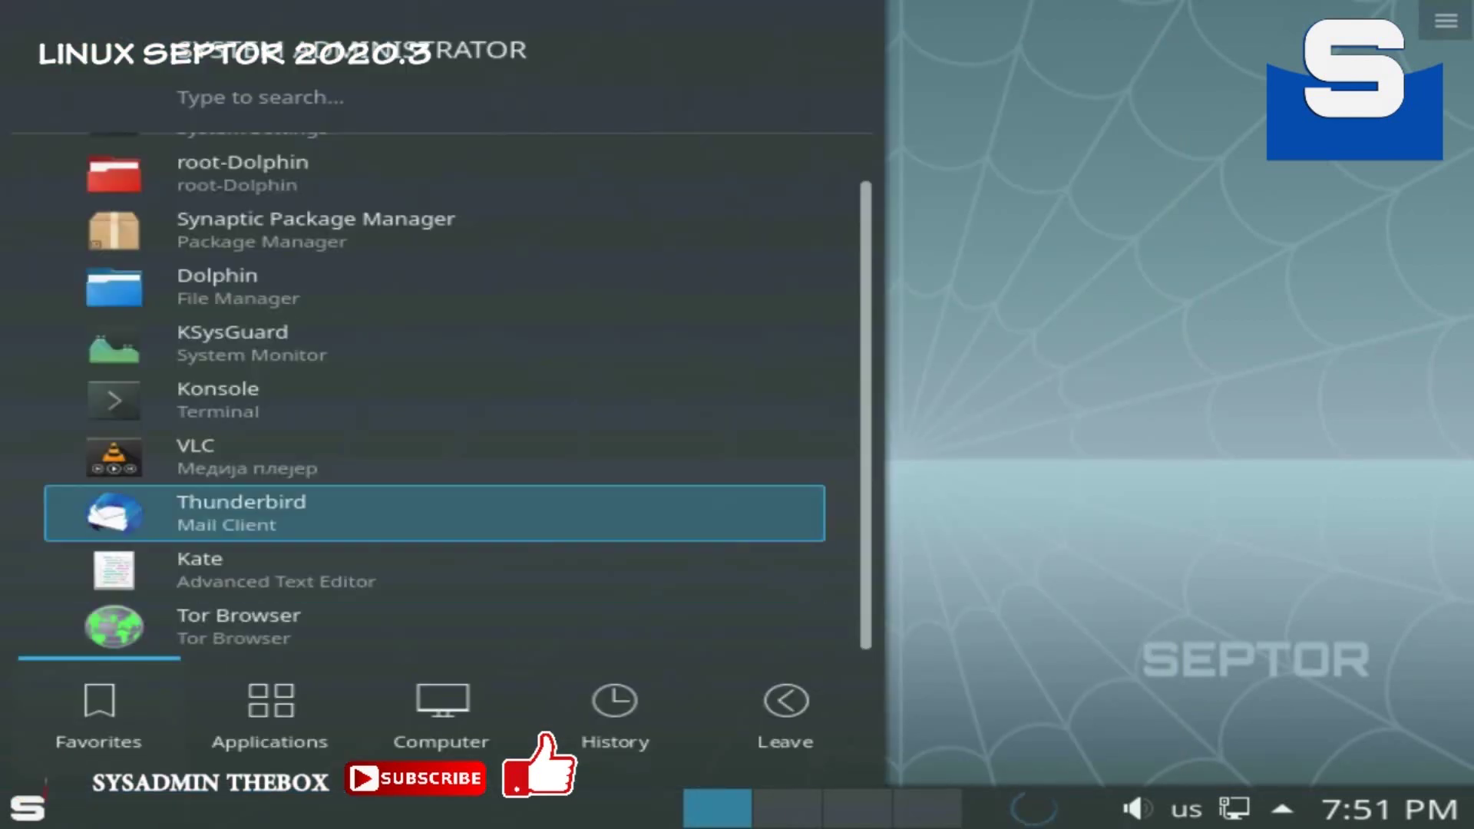
key("Up")
key("Up")
key("Up")
key("Up")
key("Up")
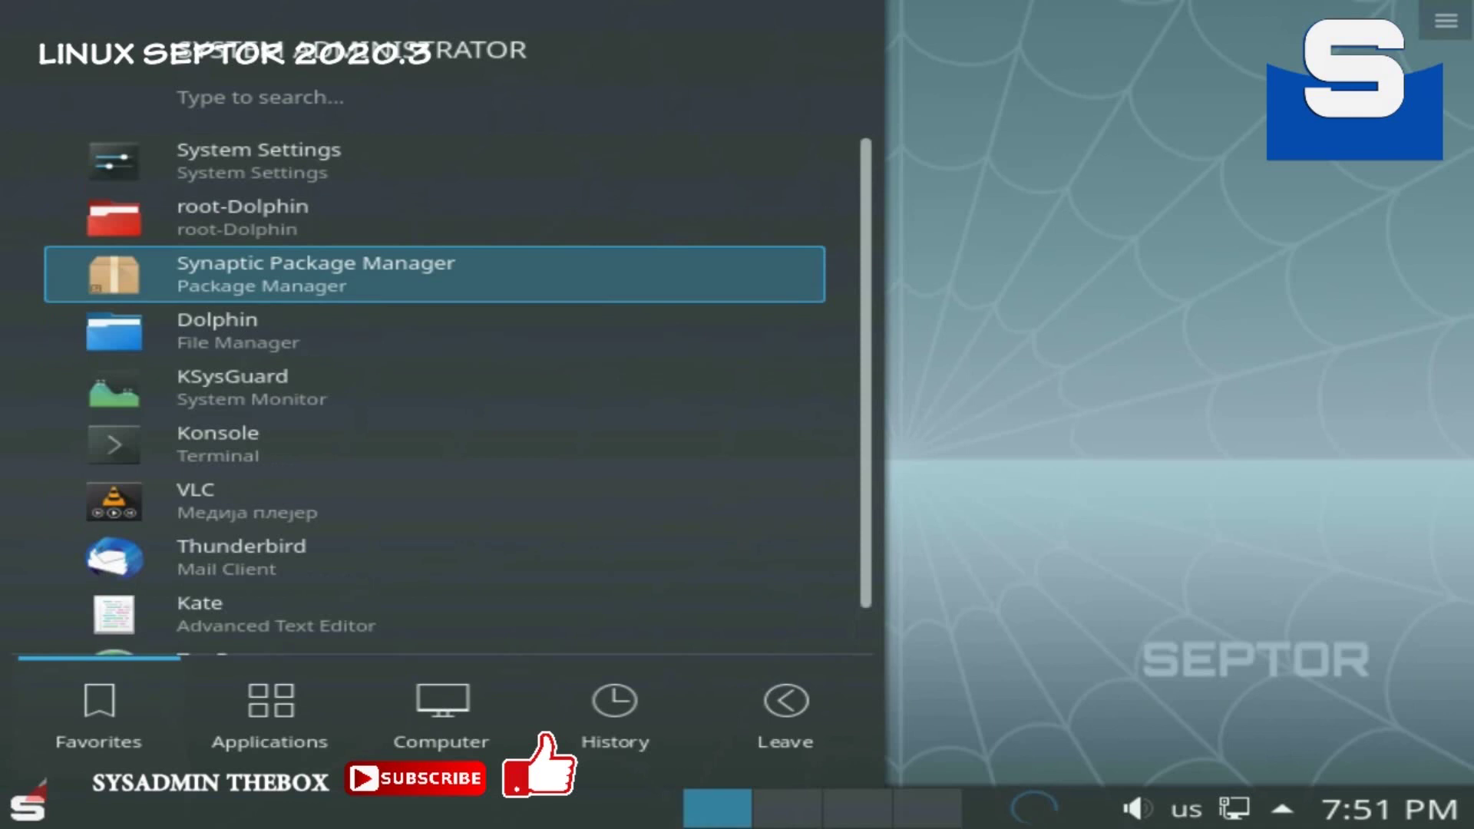
key("Down")
key("Down")
key("Down")
key("Down")
key("Down")
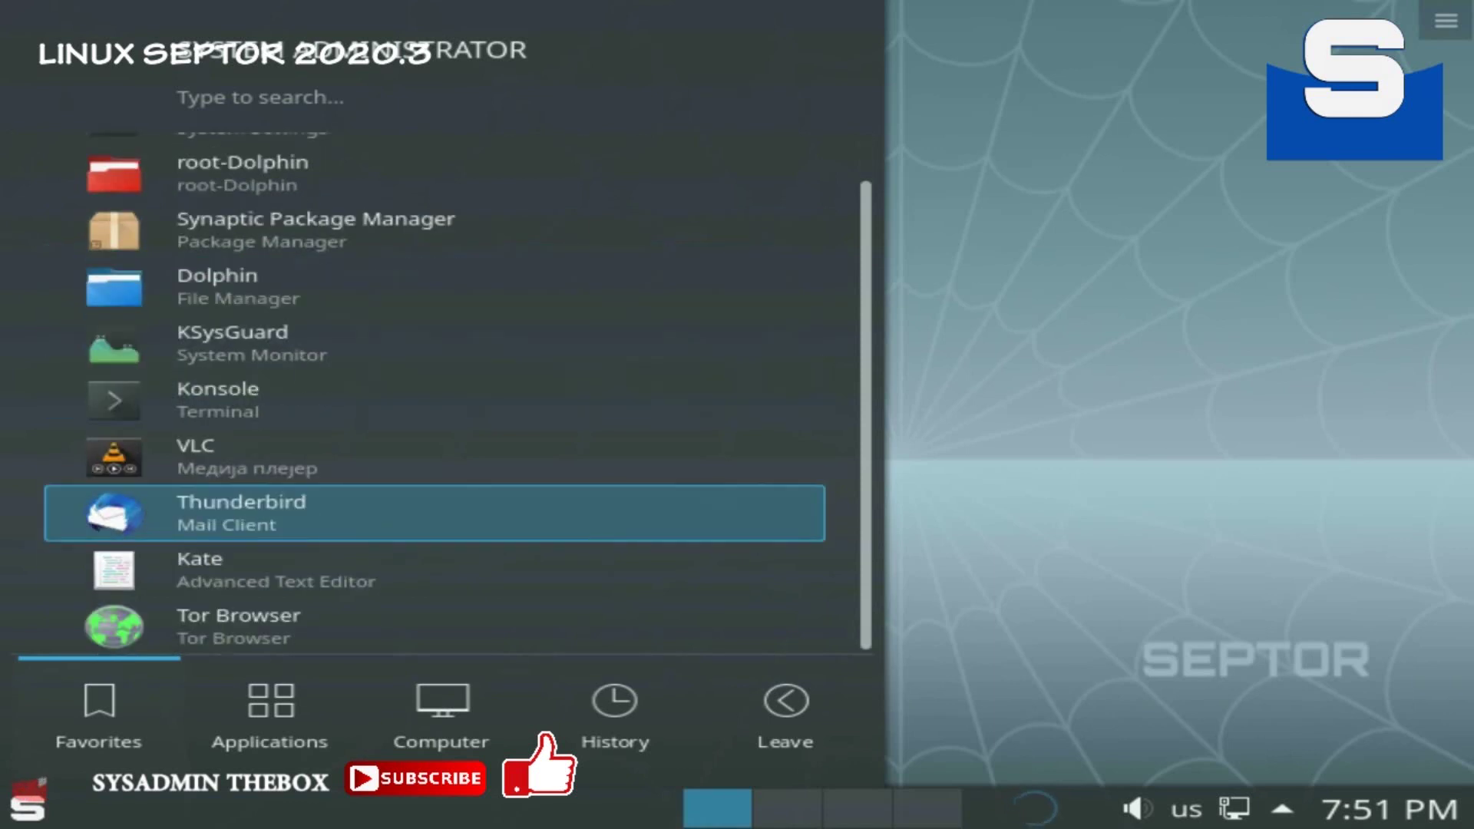
key("Down")
key("Down")
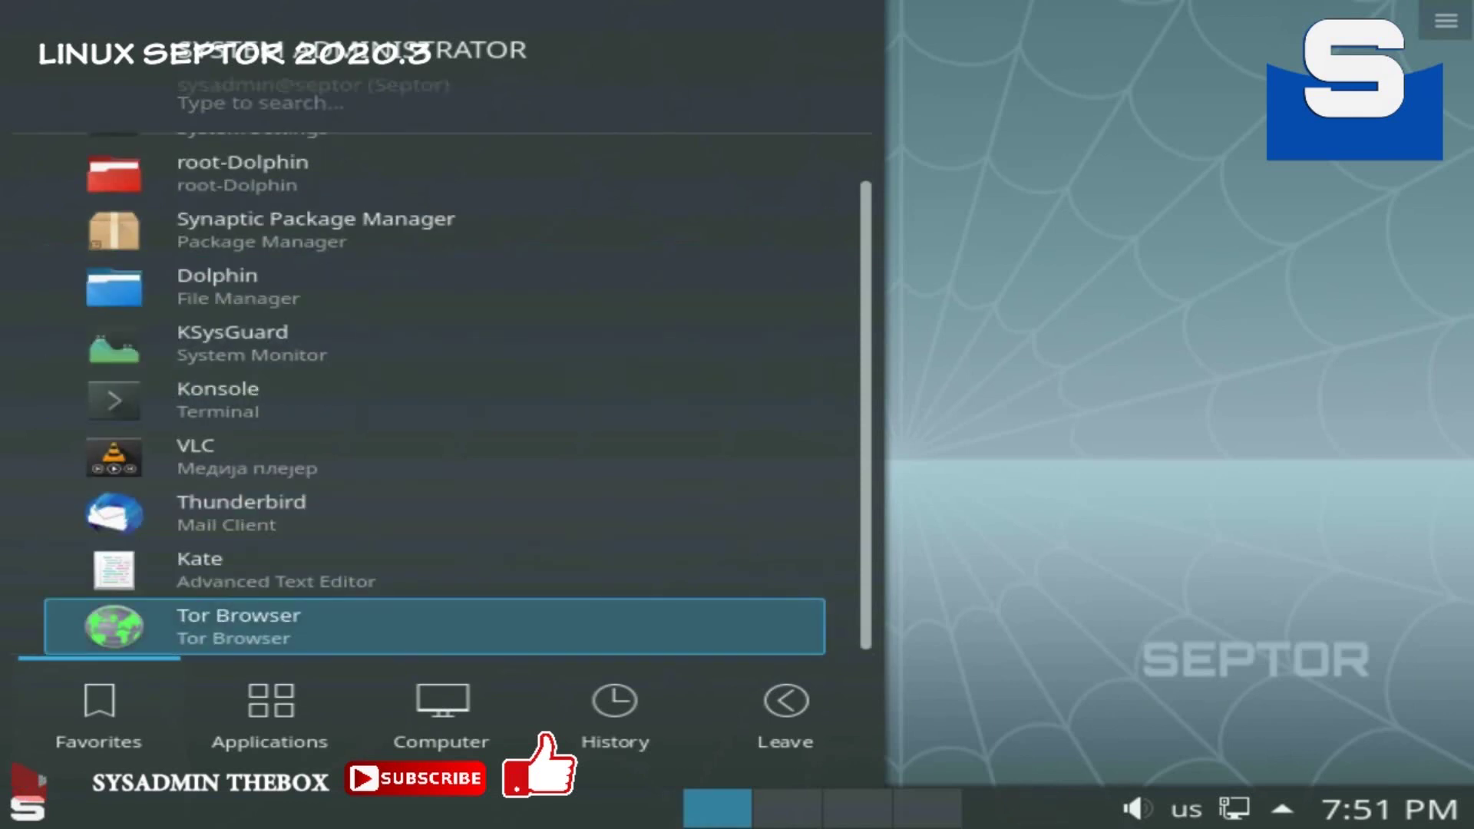
key("Up")
key("Up")
key("Up")
key("Up")
key("Up")
key("Up")
key("Down")
key("Down")
key("Down")
key("Down")
key("Down")
key("Down")
Step: Browse the application categories and look through the programs in the System category
mouse_move(271, 712)
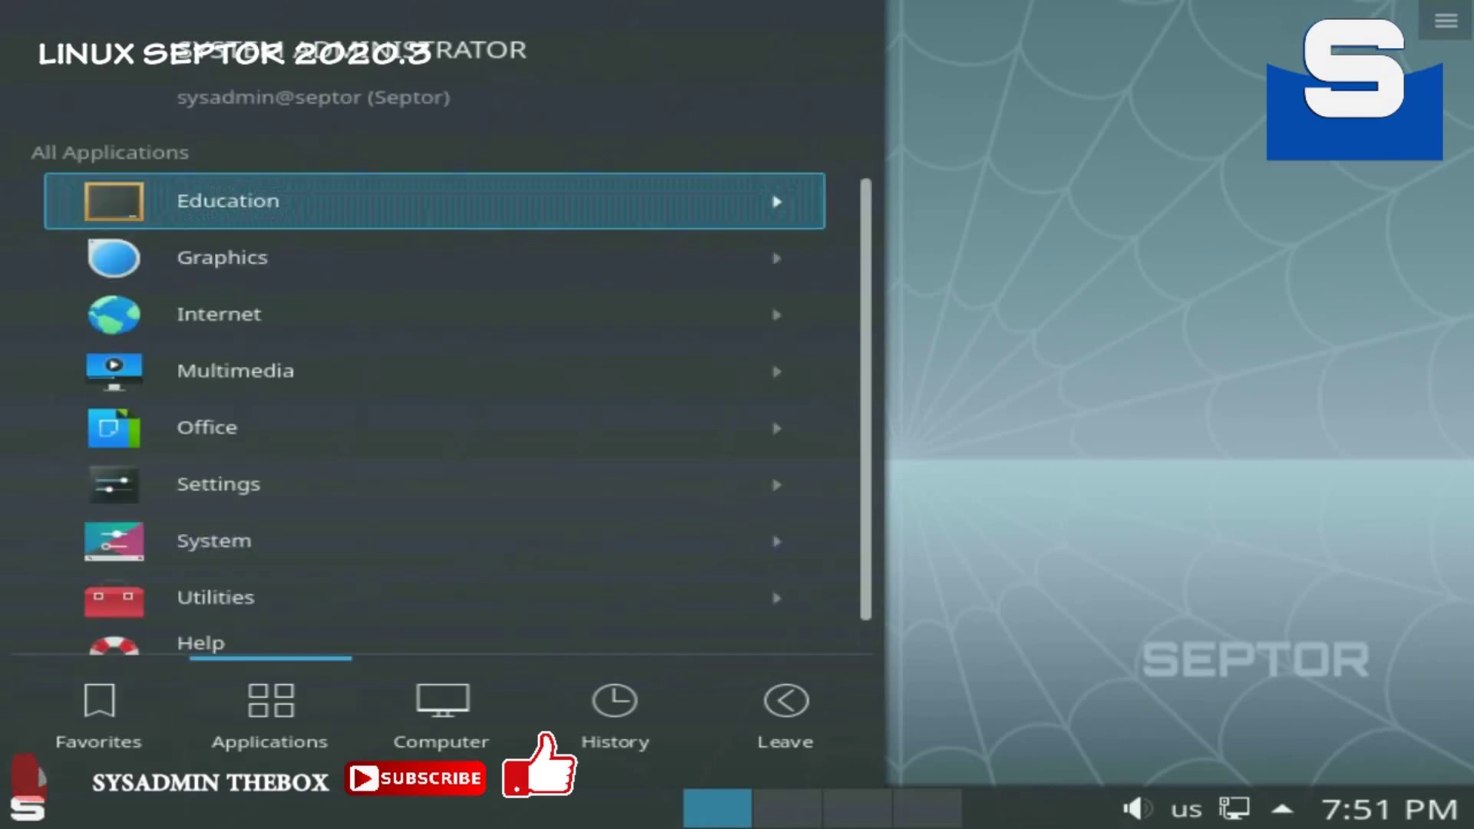
key("Down")
key("Down")
key("Down")
key("Down")
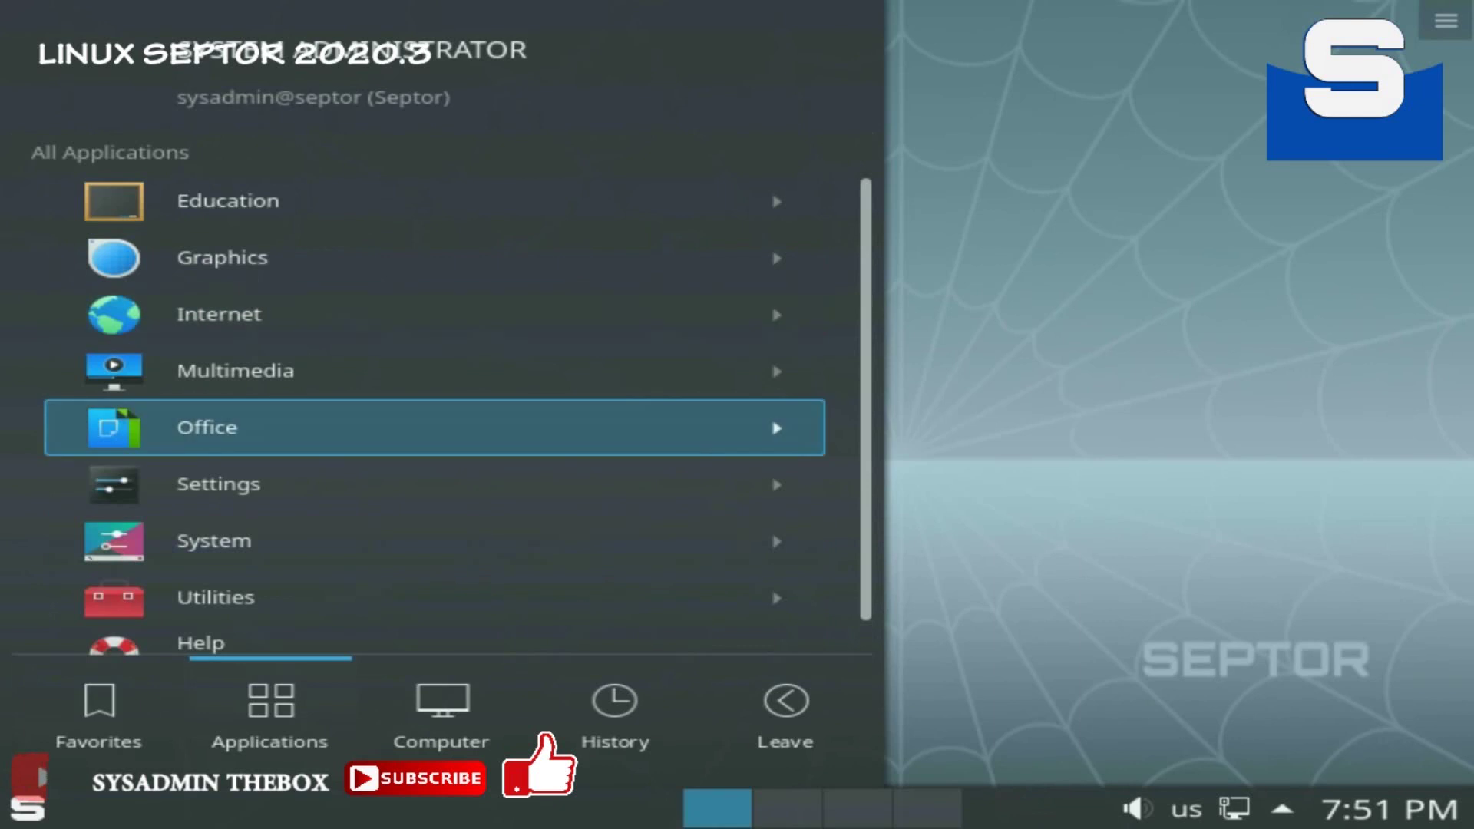
key("Right")
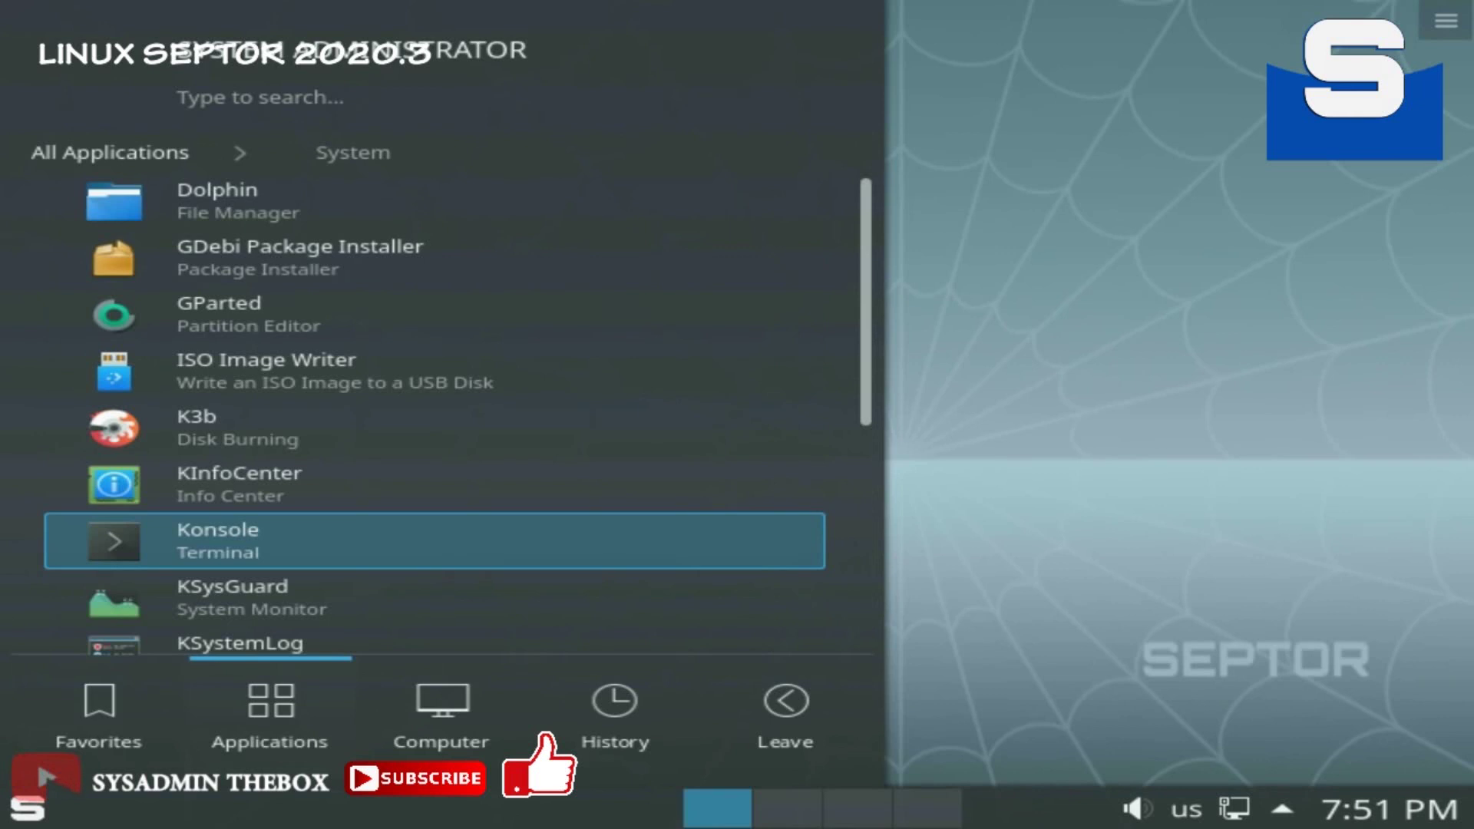
key("Up")
key("Up")
key("Up")
key("Up")
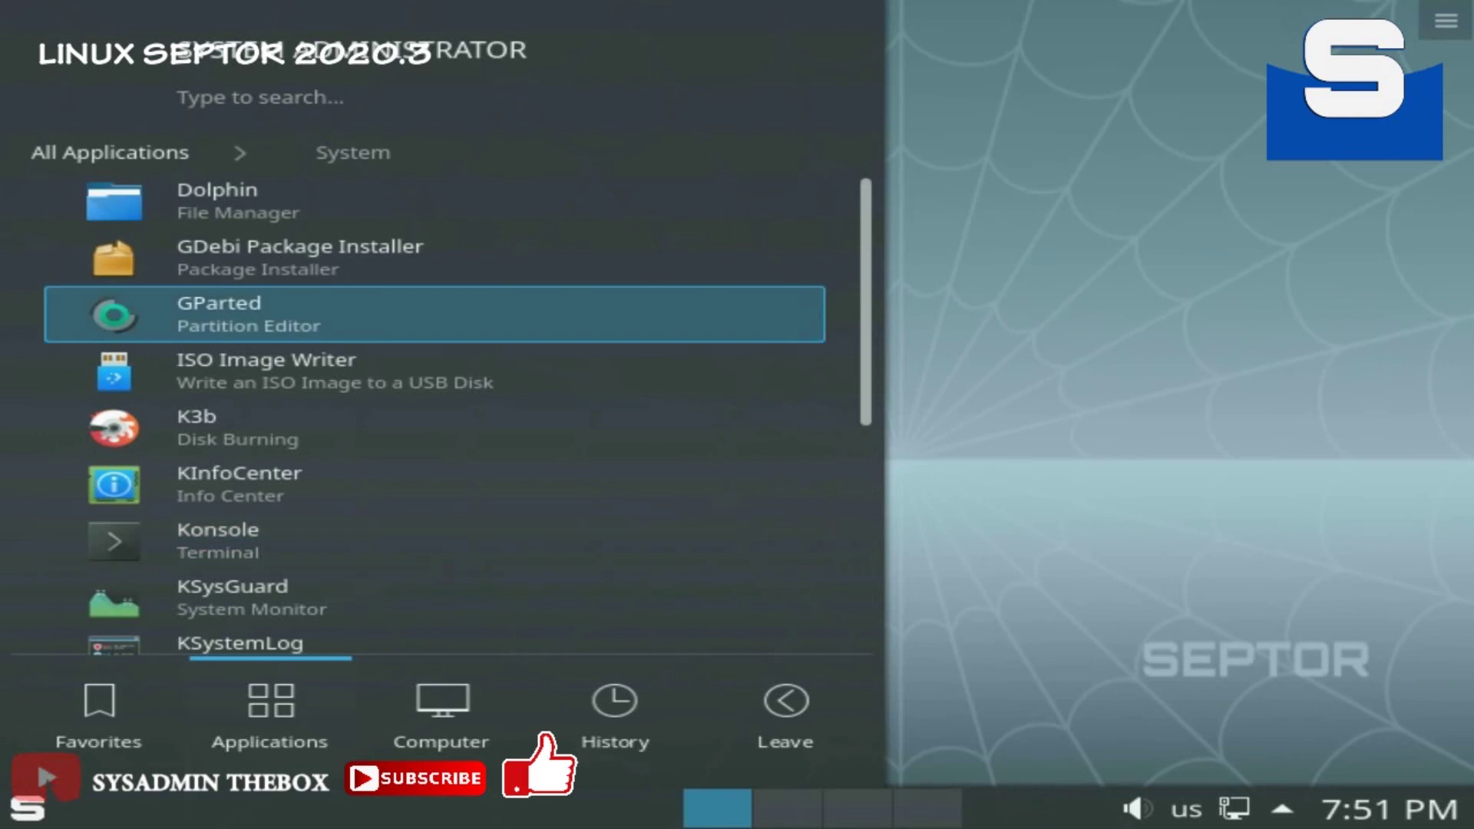
key("Down")
key("Down")
key("Down")
key("Down")
key("Down")
key("Down")
key("Down")
key("Down")
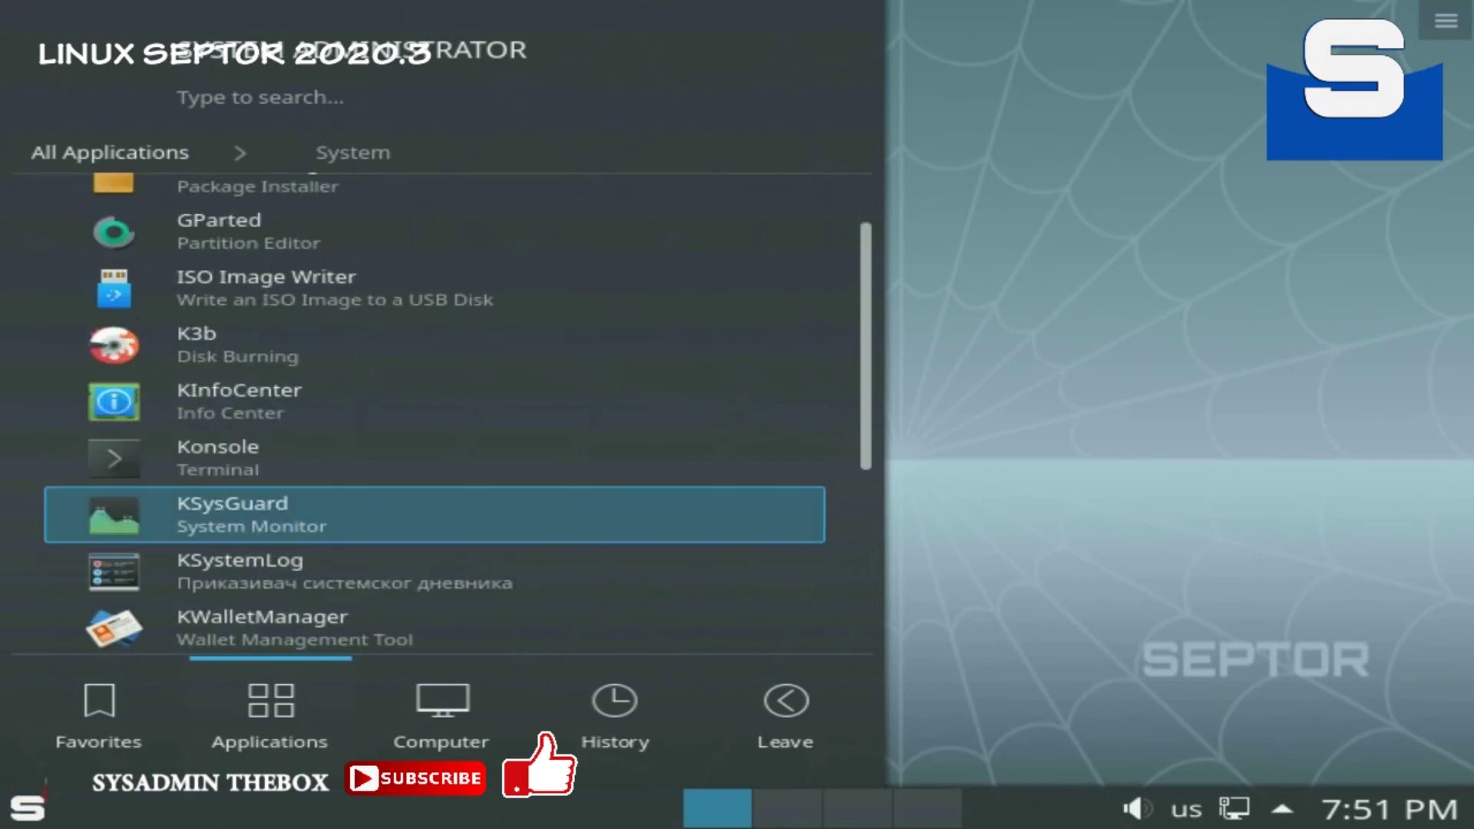
Step: Launch the Konsole terminal from the System category
key("Up")
key("Up")
key("Up")
key("Up")
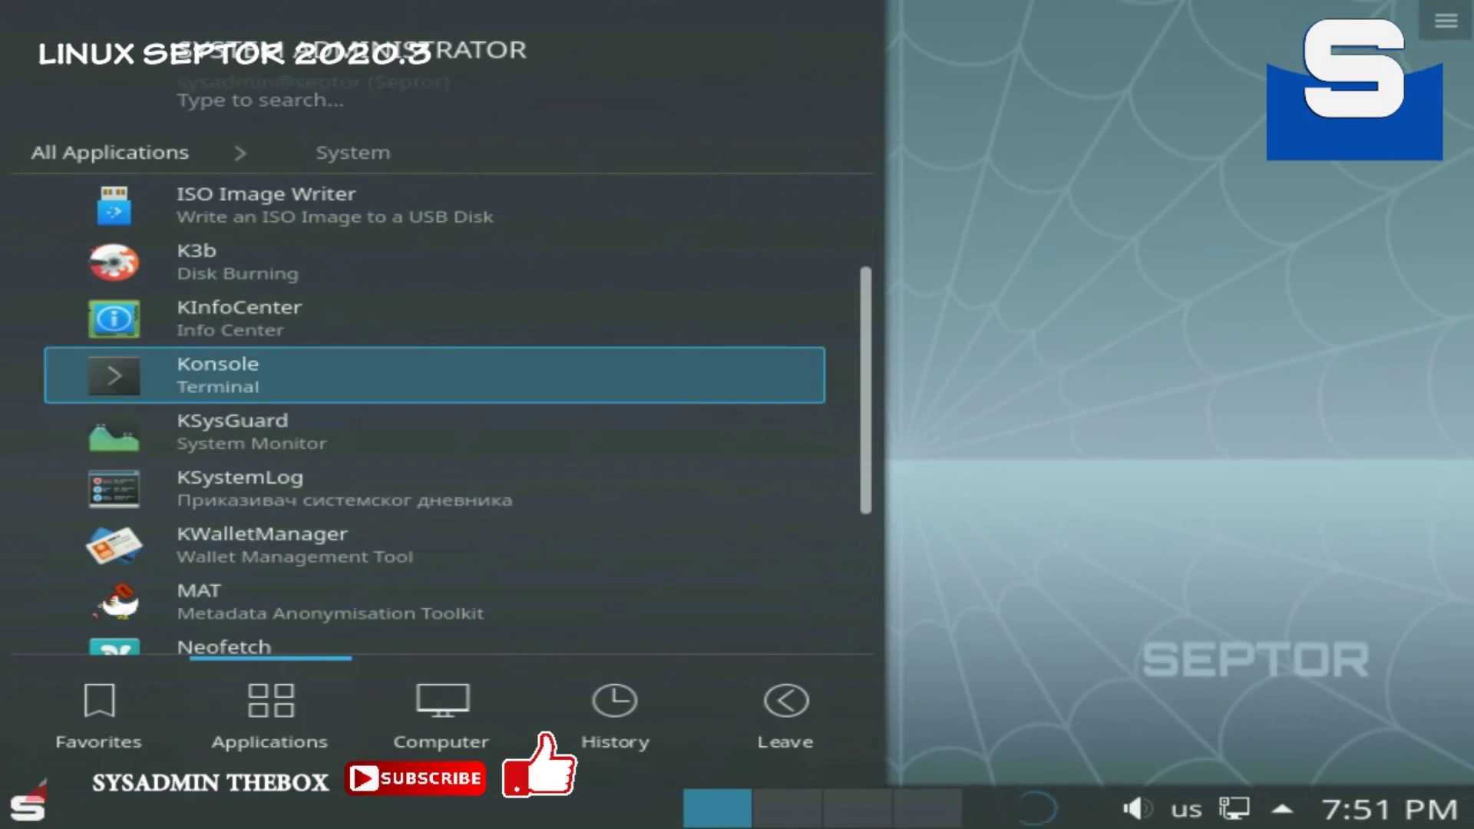
key("Return")
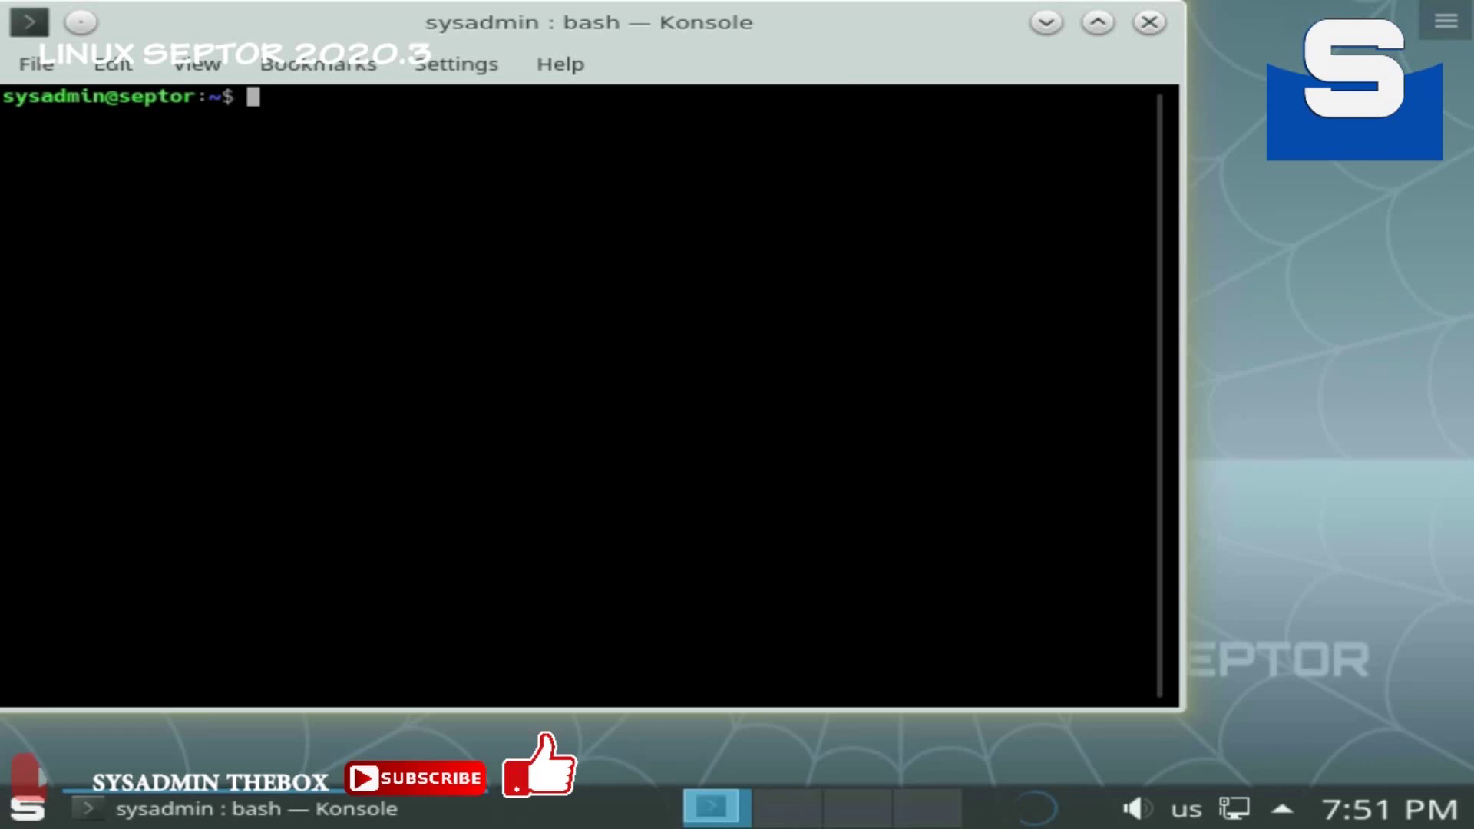
Step: Switch the terminal session to root with "su -", entering the root password, and add a few blank prompt lines
type("su -")
key("Return")
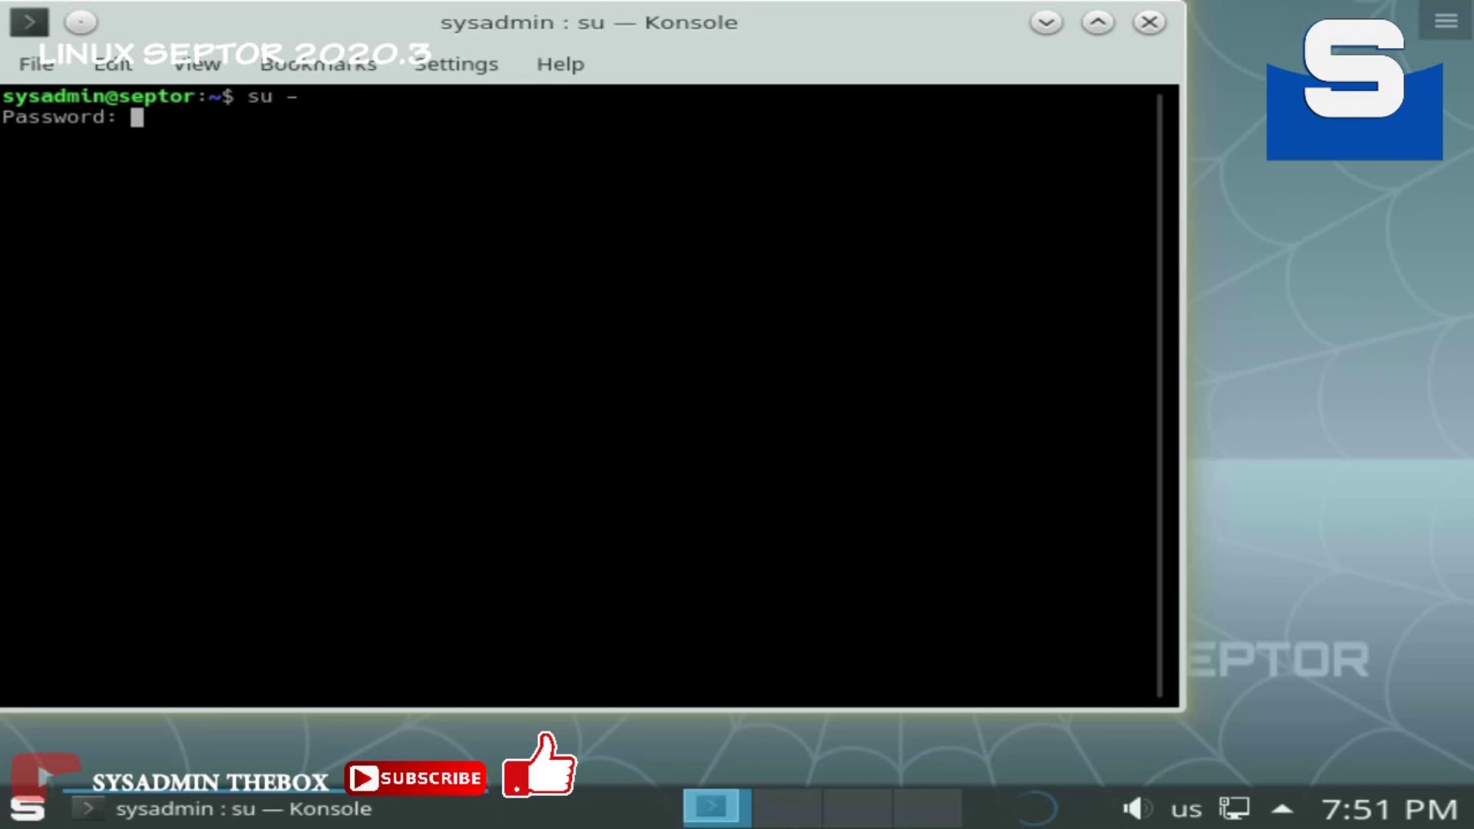
key("Return")
key("Return")
key("Return")
key("Return")
key("Return")
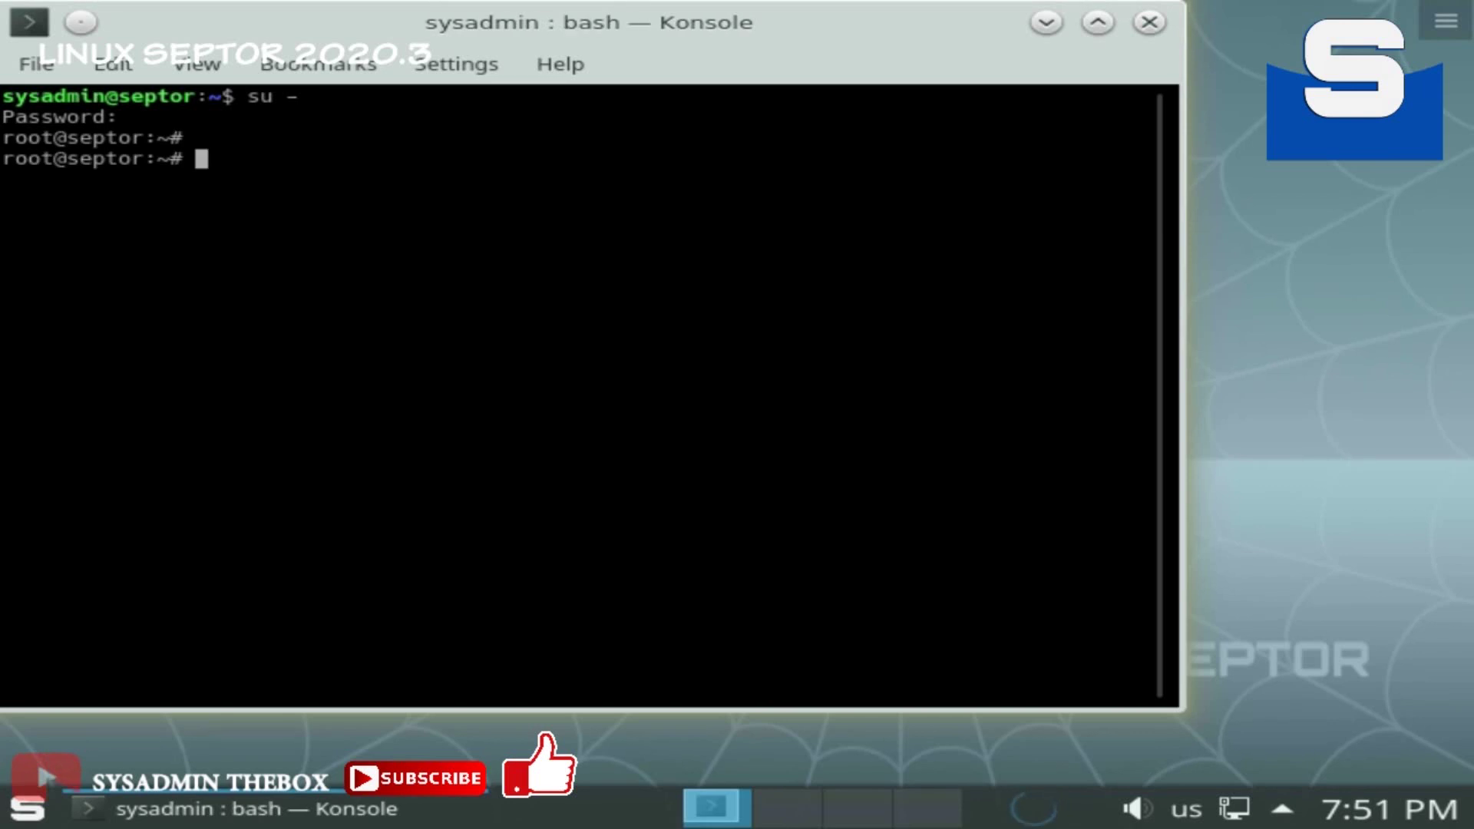
Step: Run "uname -a" four times to show the kernel and system information
type("uname -a")
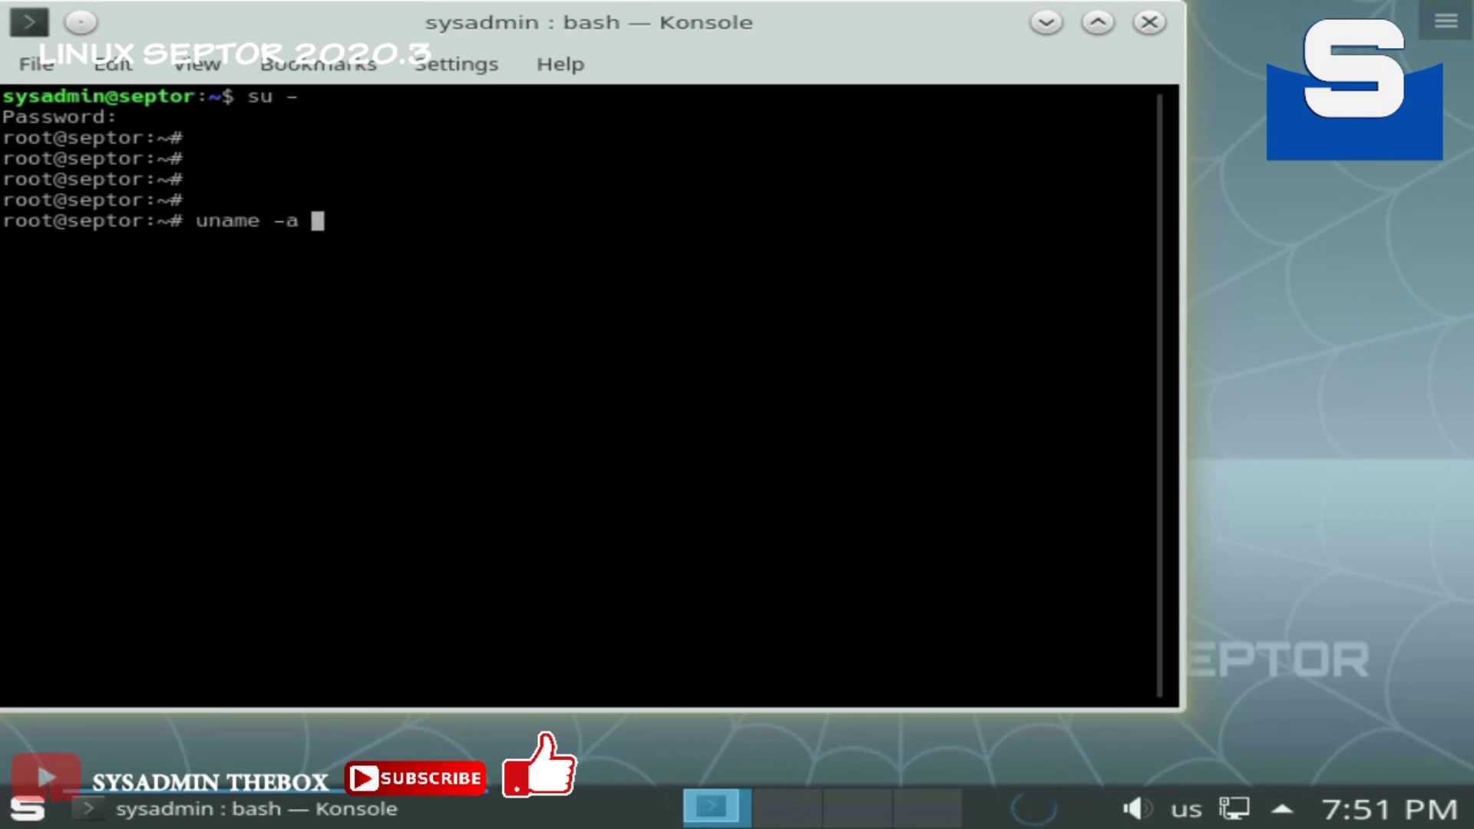
key("Return")
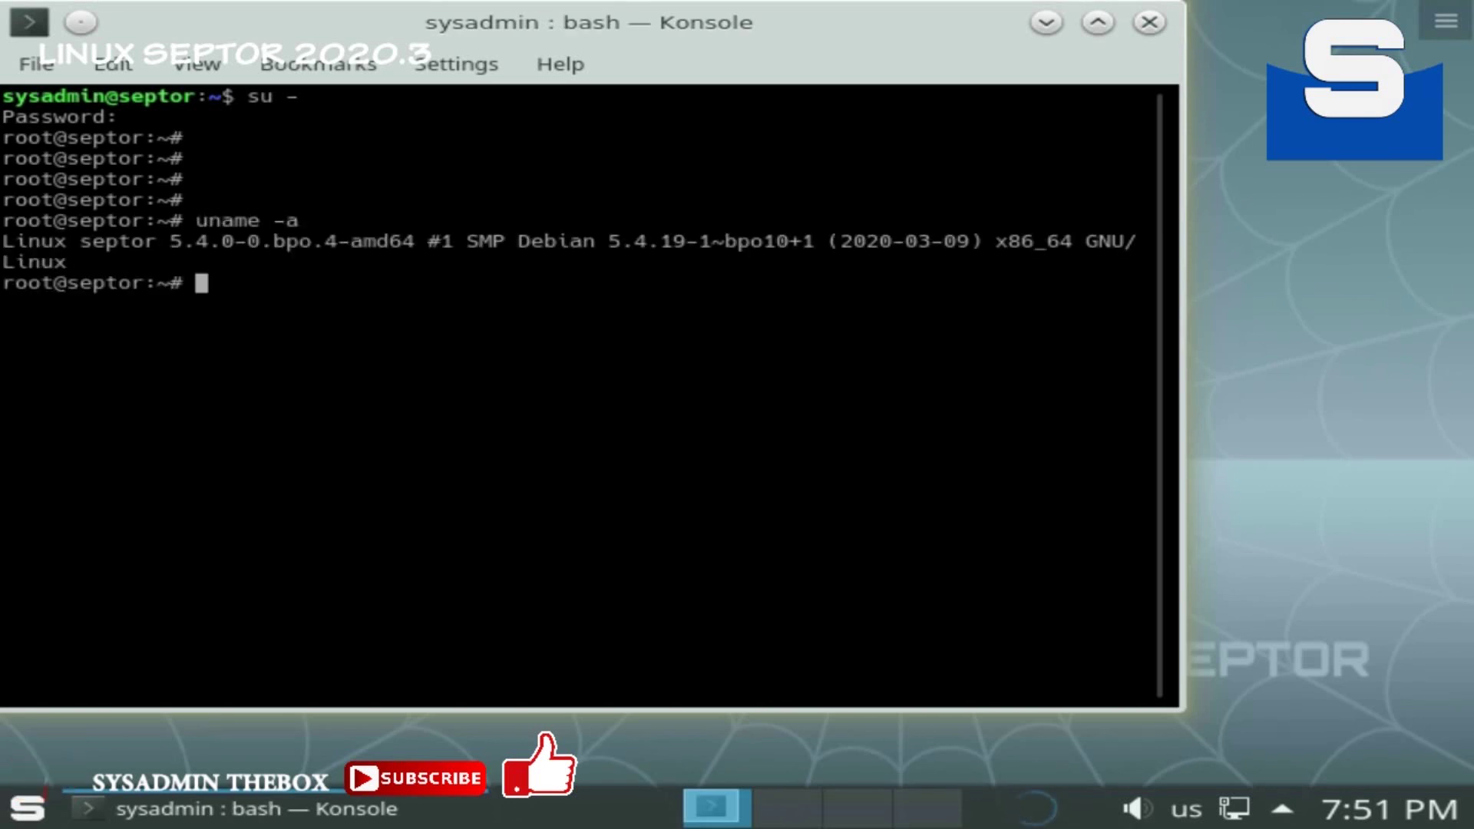
key("Up")
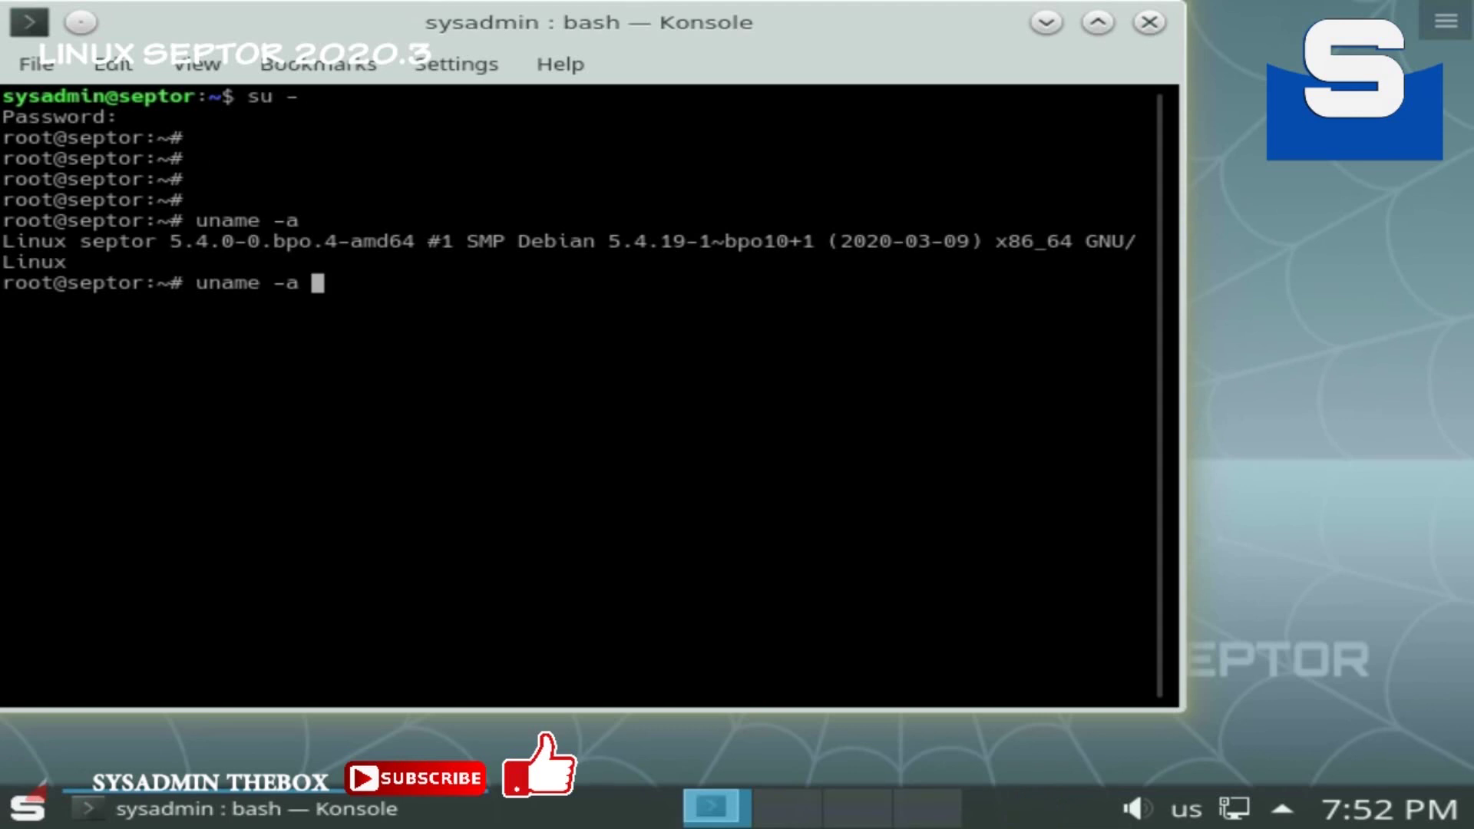
key("Return")
key("Up")
key("Return")
key("Up")
key("Return")
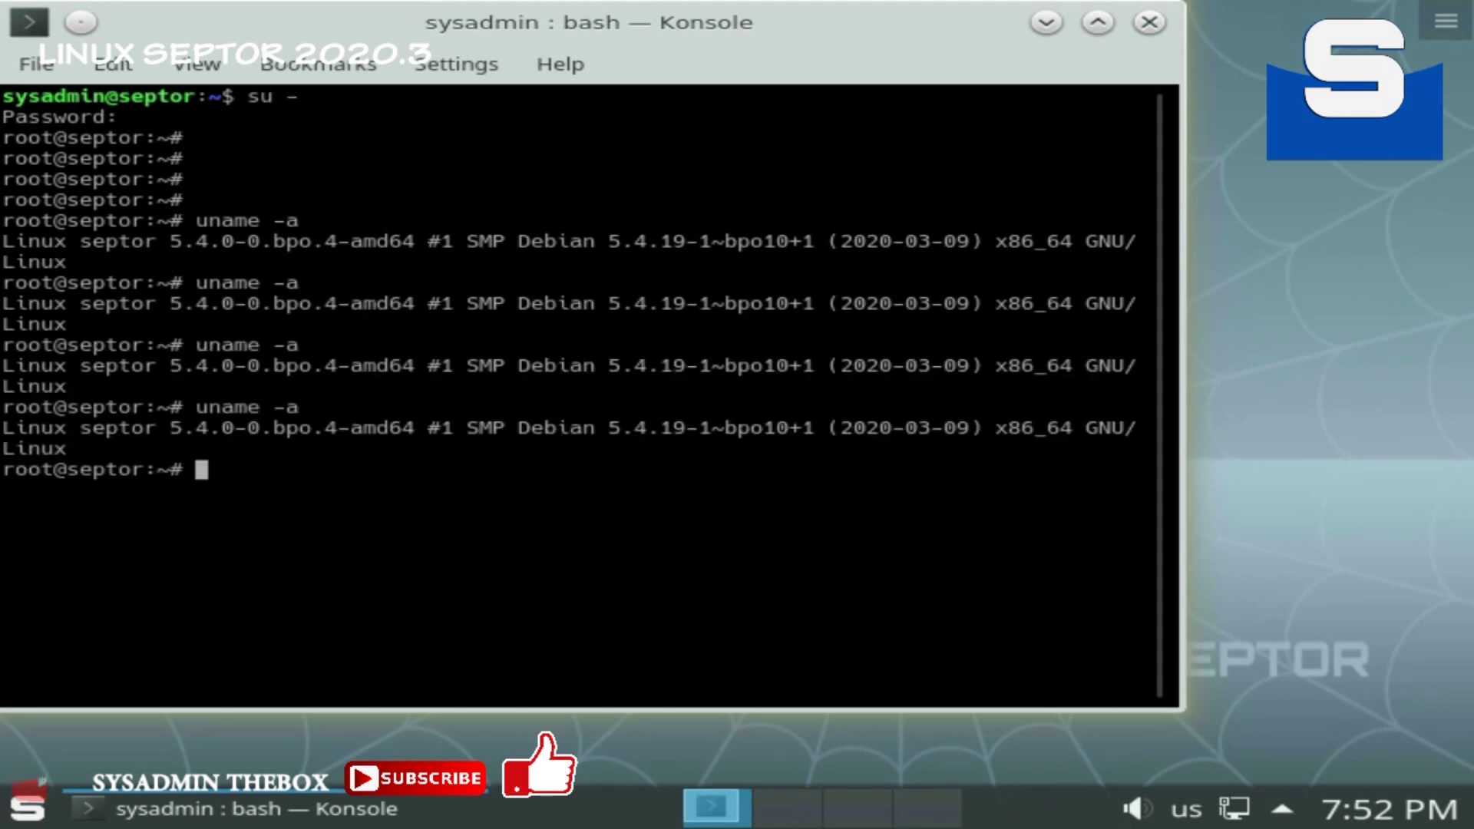
Step: Display the contents of /etc/issue with cat four times
type("cat /et")
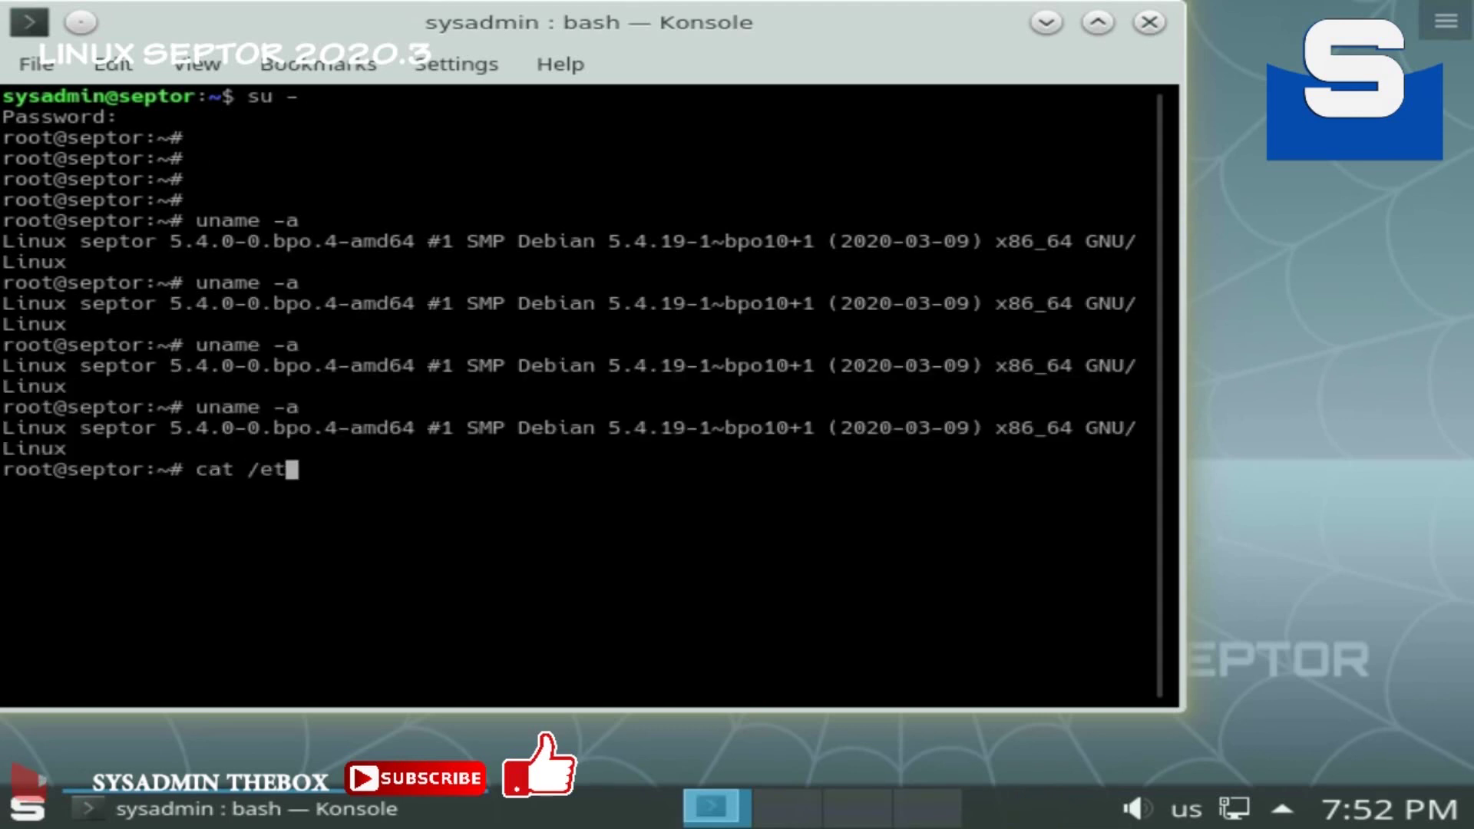
type("c/issue")
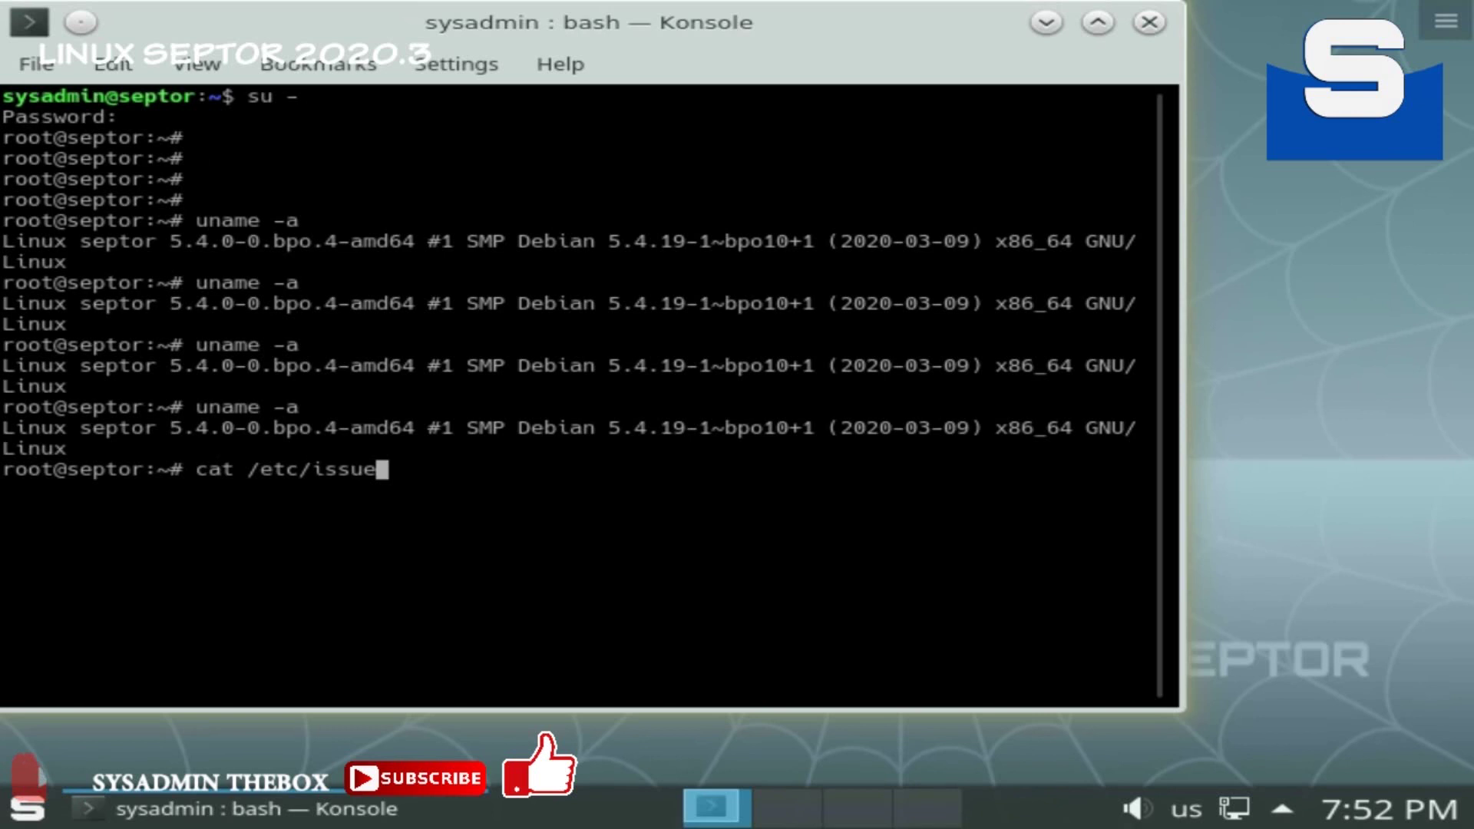
key("Return")
key("Up")
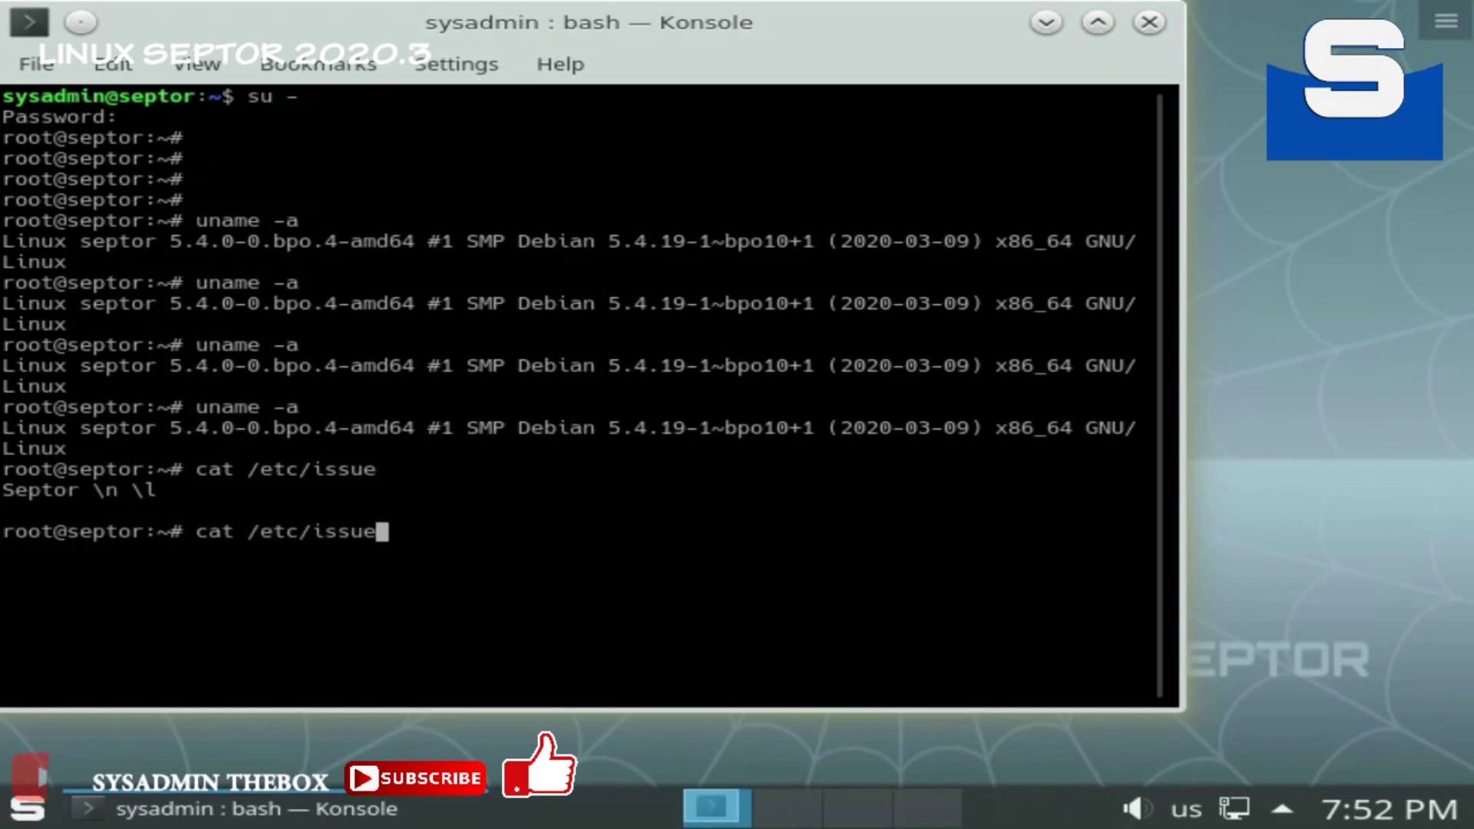
key("Return")
key("Up")
key("Return")
key("Up")
key("Return")
Step: Clear the terminal and list the /etc entries beginning with "se" as completions for a cat command
type("clear")
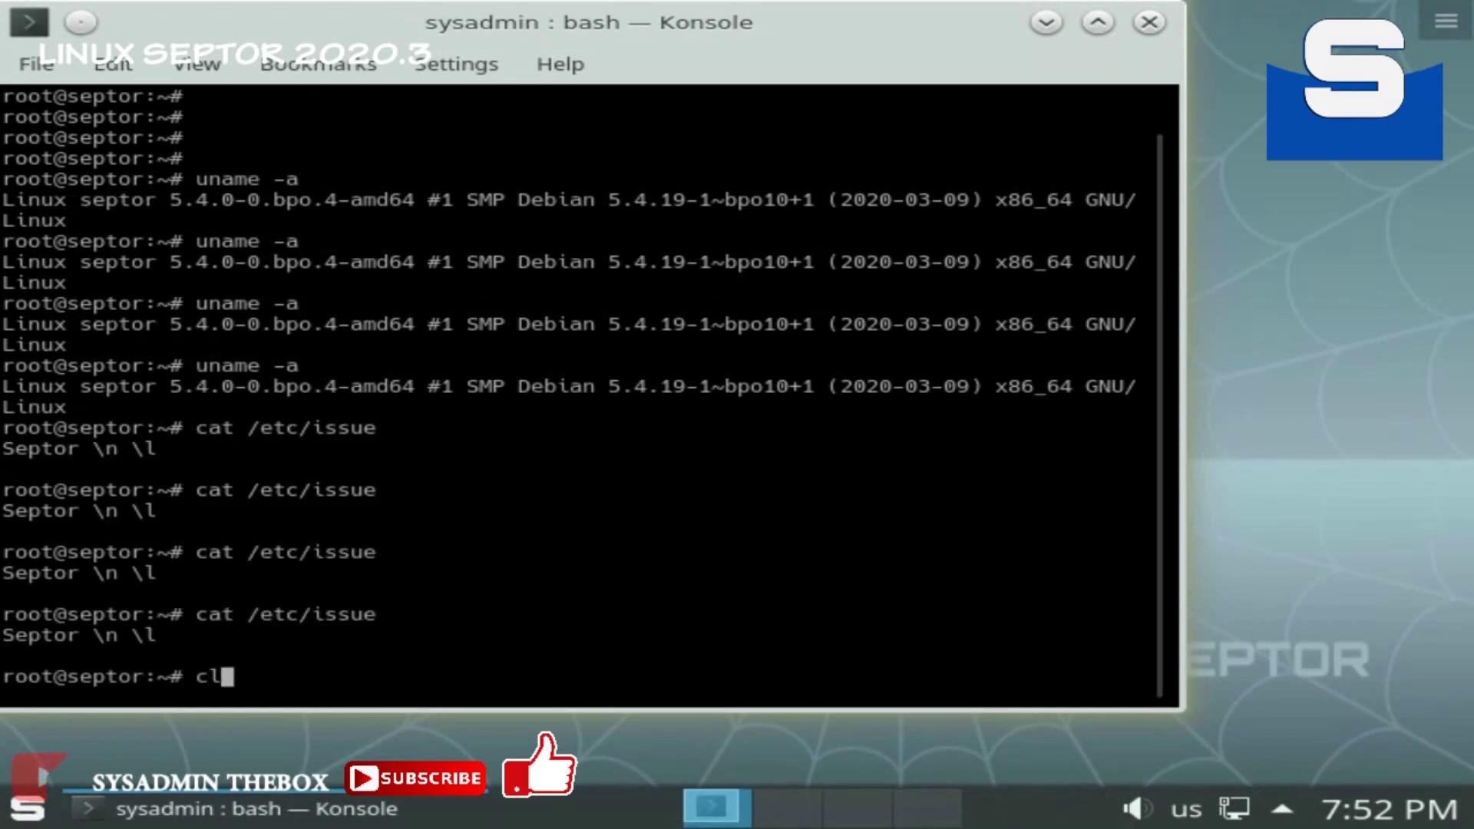
key("Return")
type("cat /etc/se")
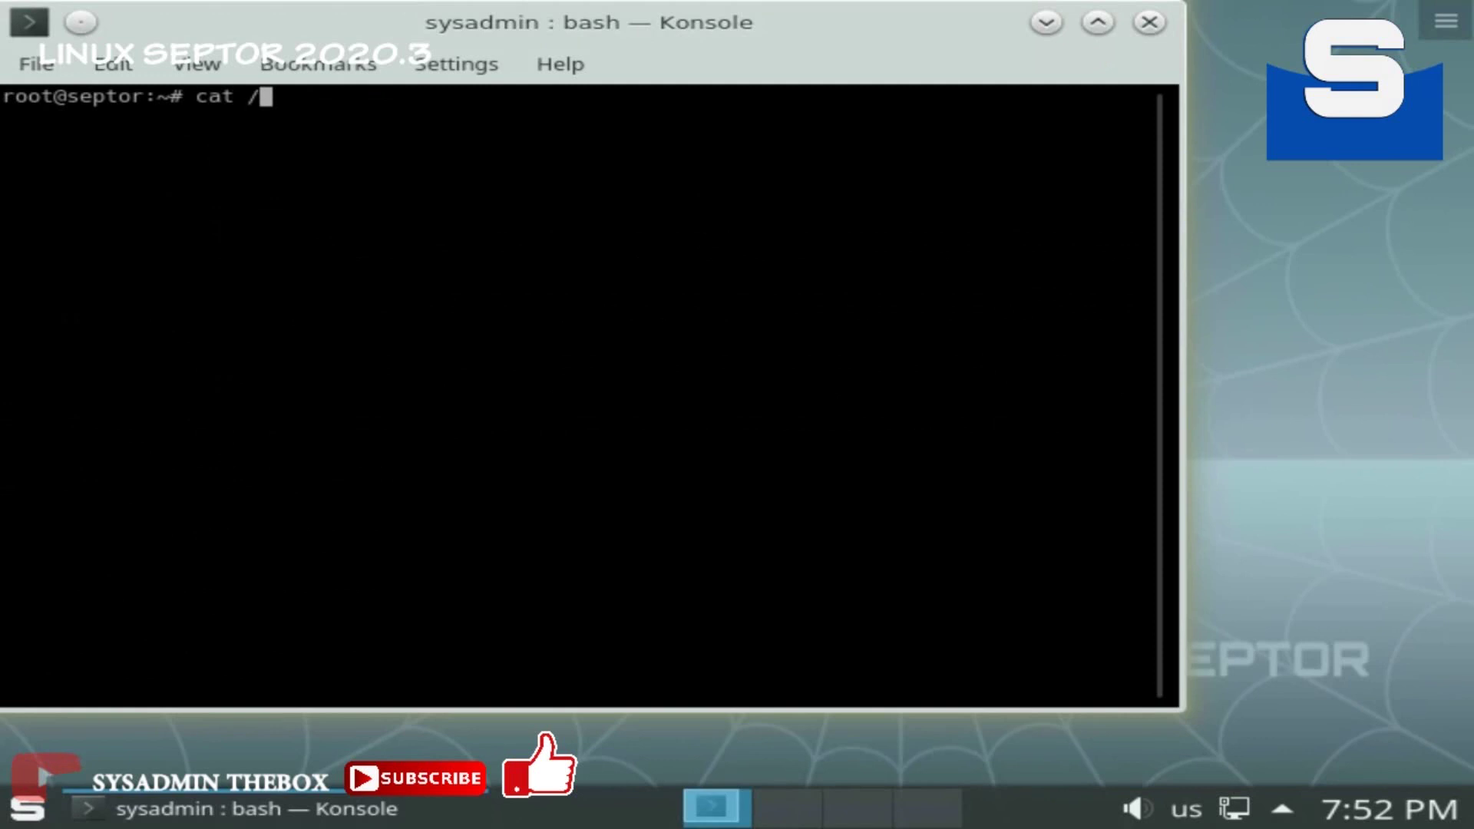
key("Tab")
key("Tab")
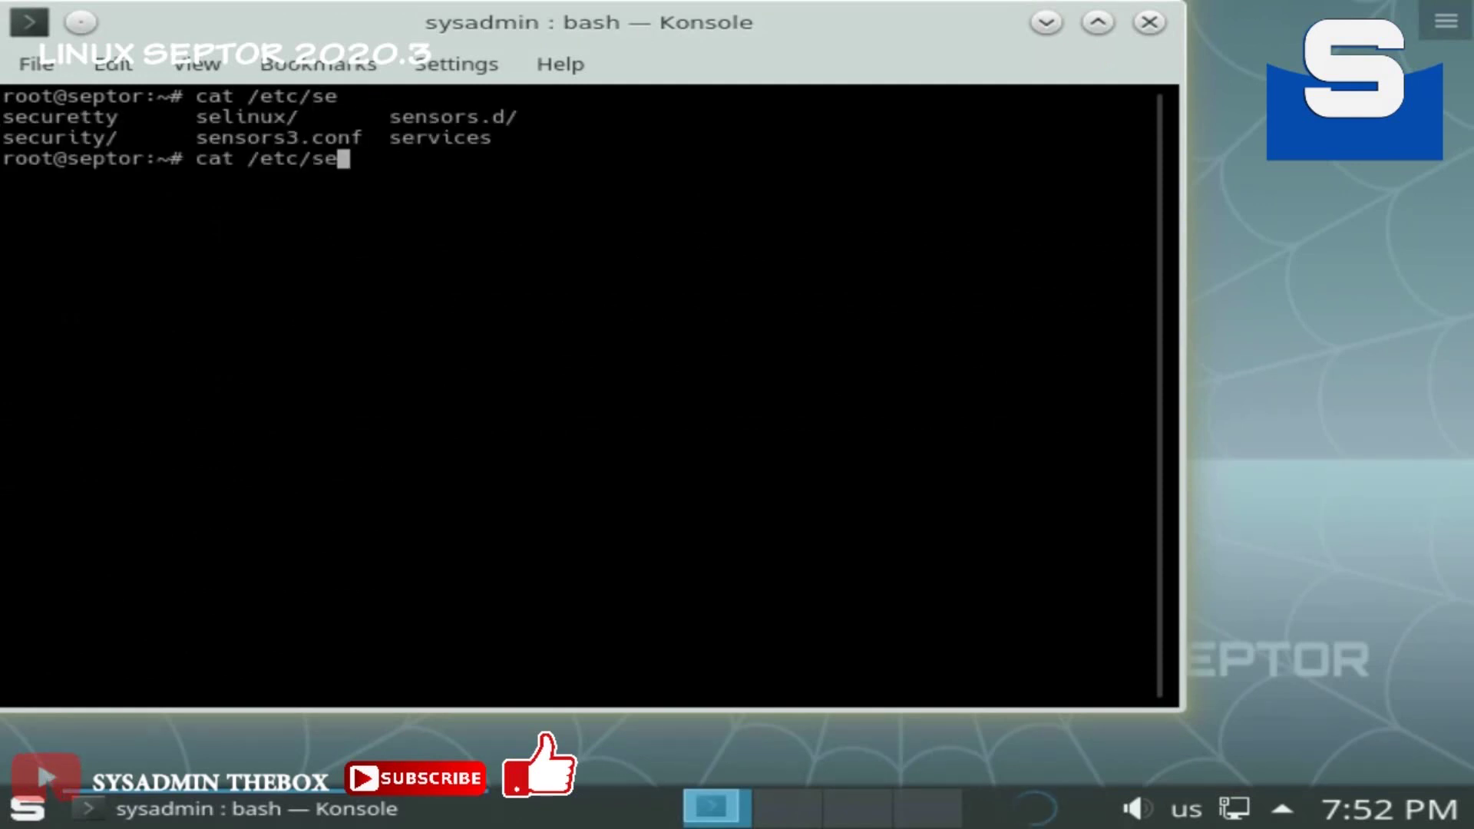
key("BackSpace")
key("BackSpace")
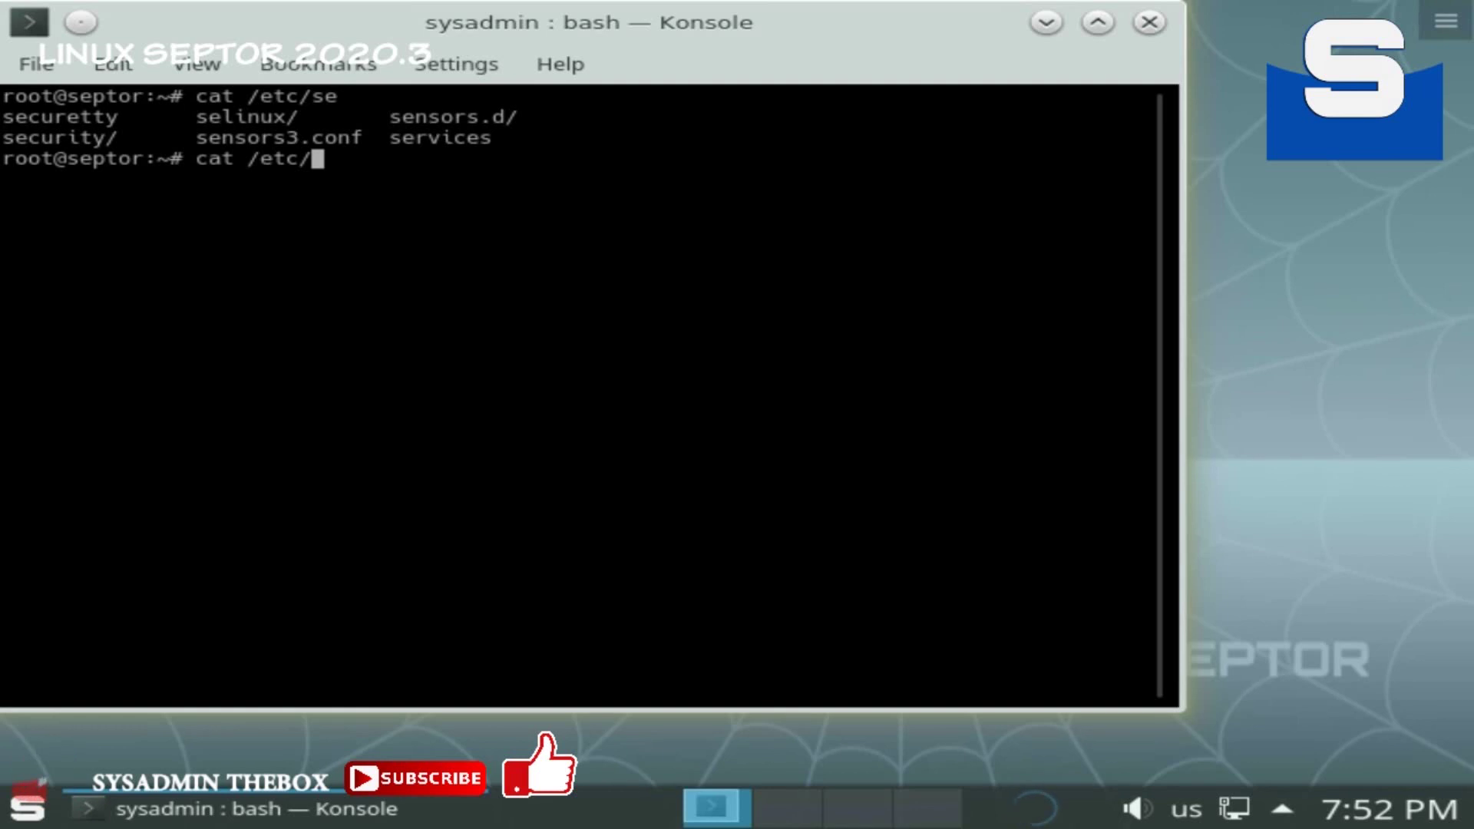
Step: List the /etc entries beginning with "d", and narrow the completion to those beginning with "de"
type("d")
key("Tab")
key("Tab")
key("Tab")
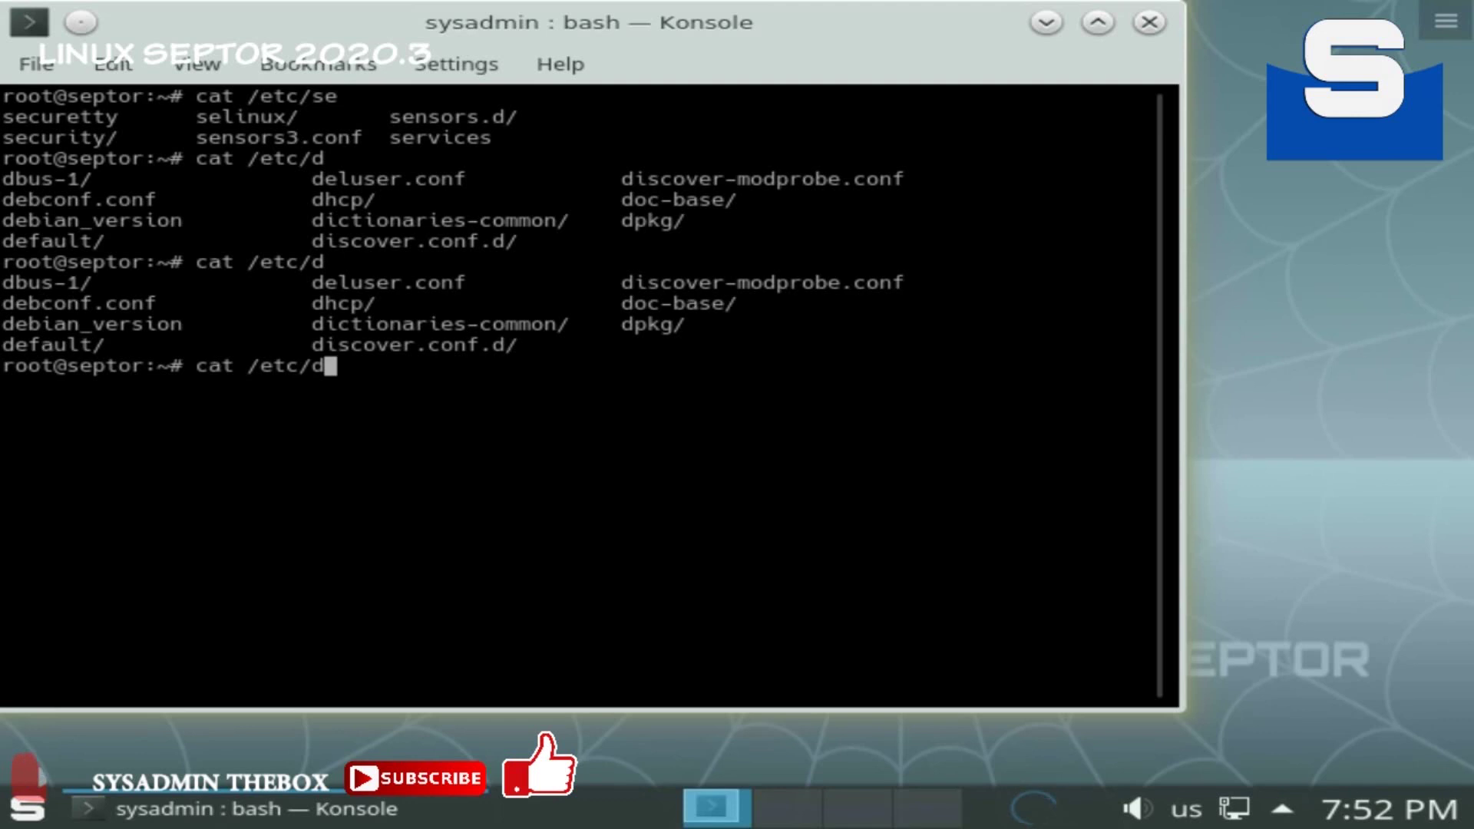
type("bi")
key("BackSpace")
key("BackSpace")
type("e")
key("Tab")
key("Tab")
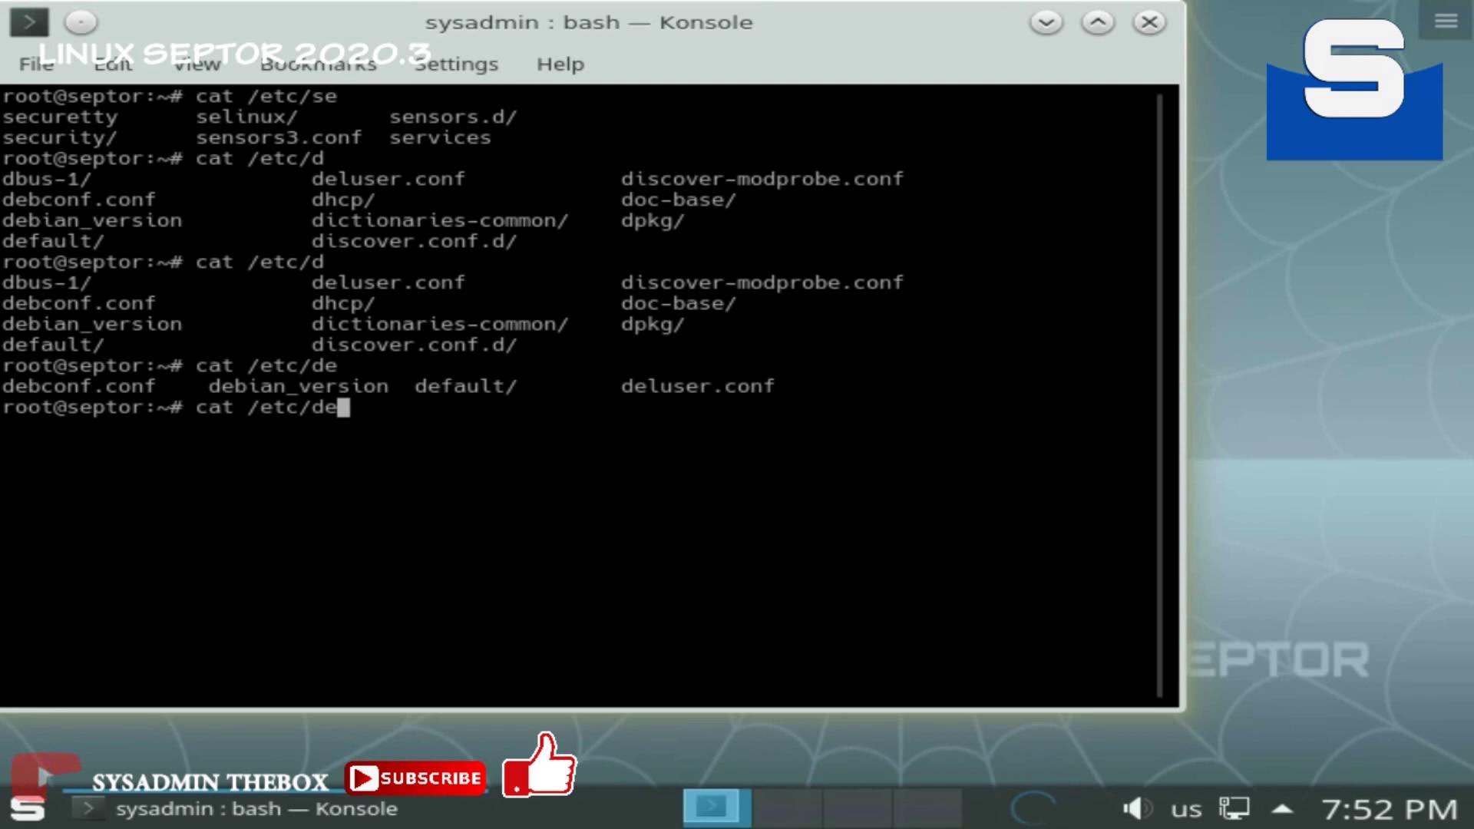
Step: Display the contents of /etc/debian_version with cat three times
type("bi")
key("Tab")
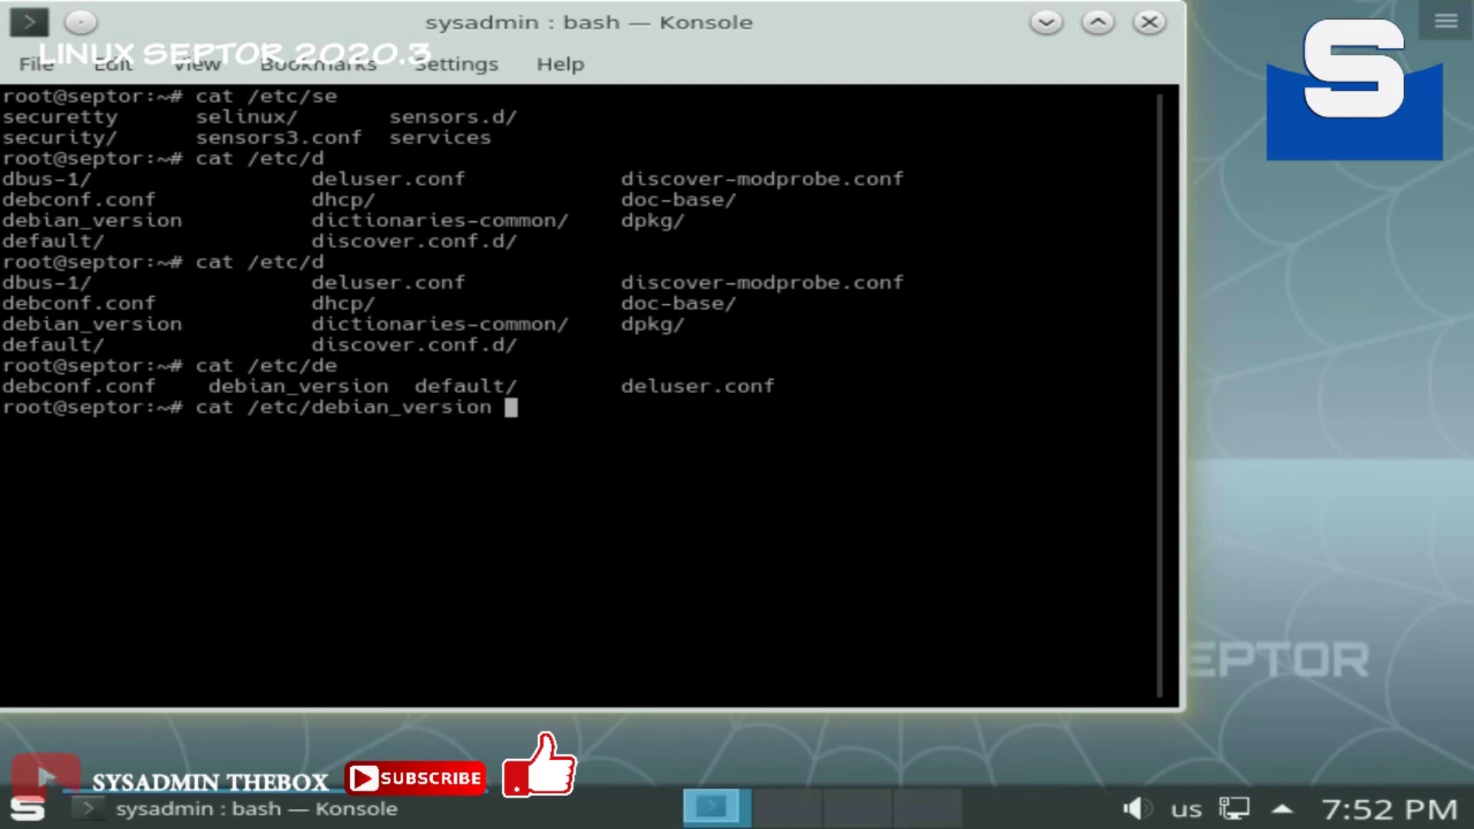
key("Return")
key("Up")
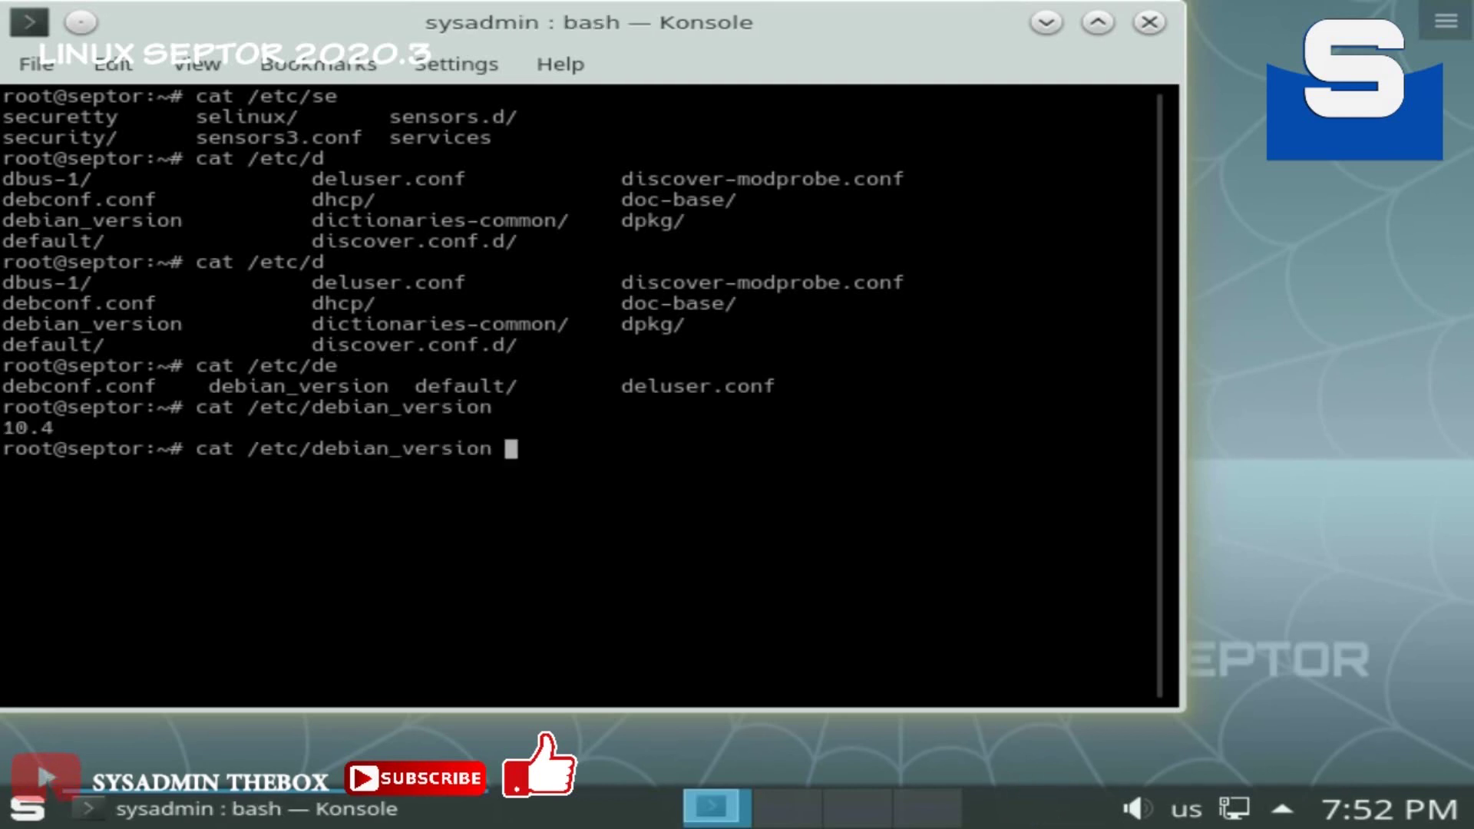
key("Return")
key("Up")
key("Return")
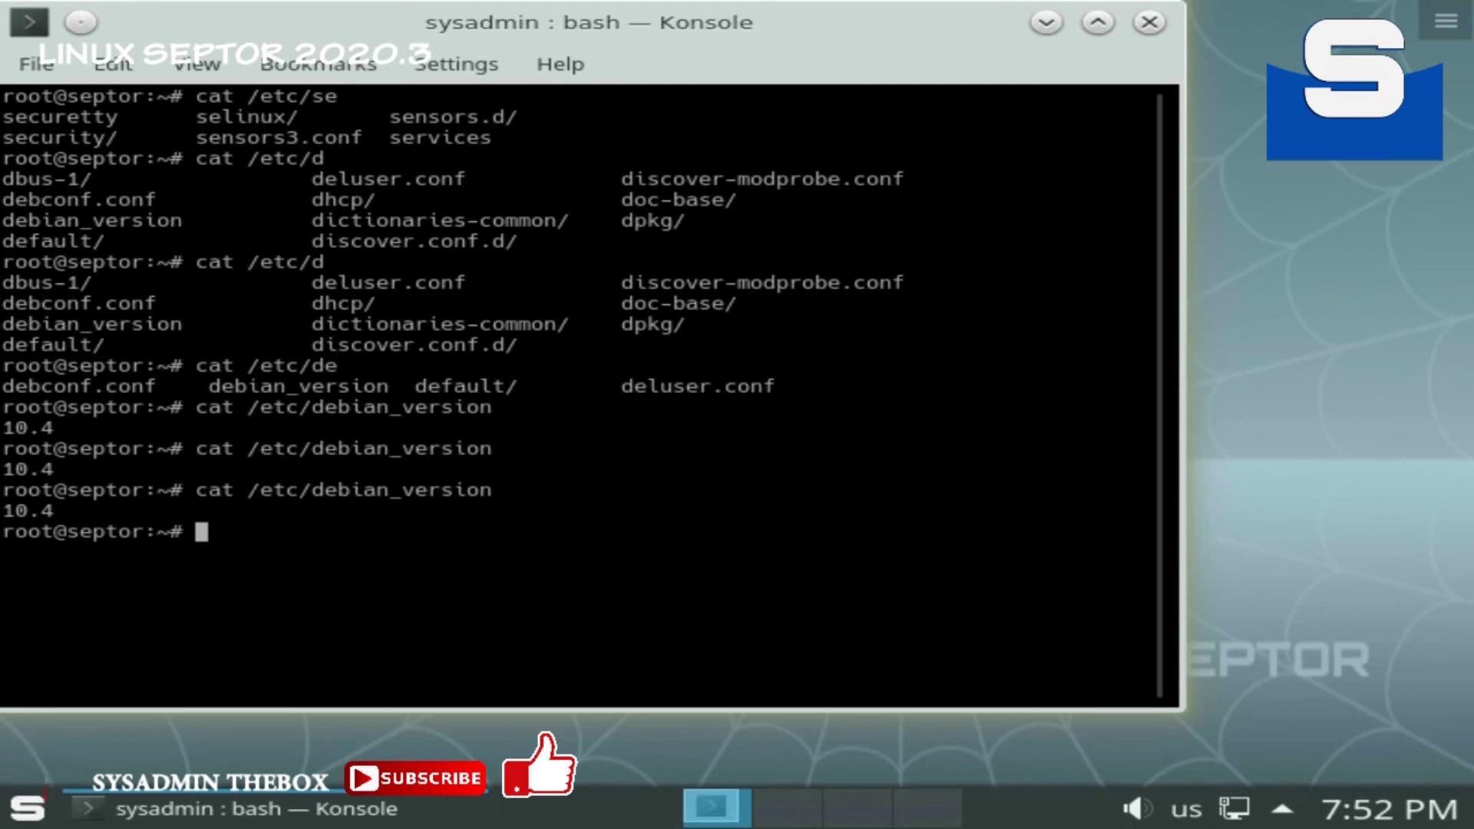
Step: Show the usage help of the apt command, and clear the terminal
type("apt")
key("Return")
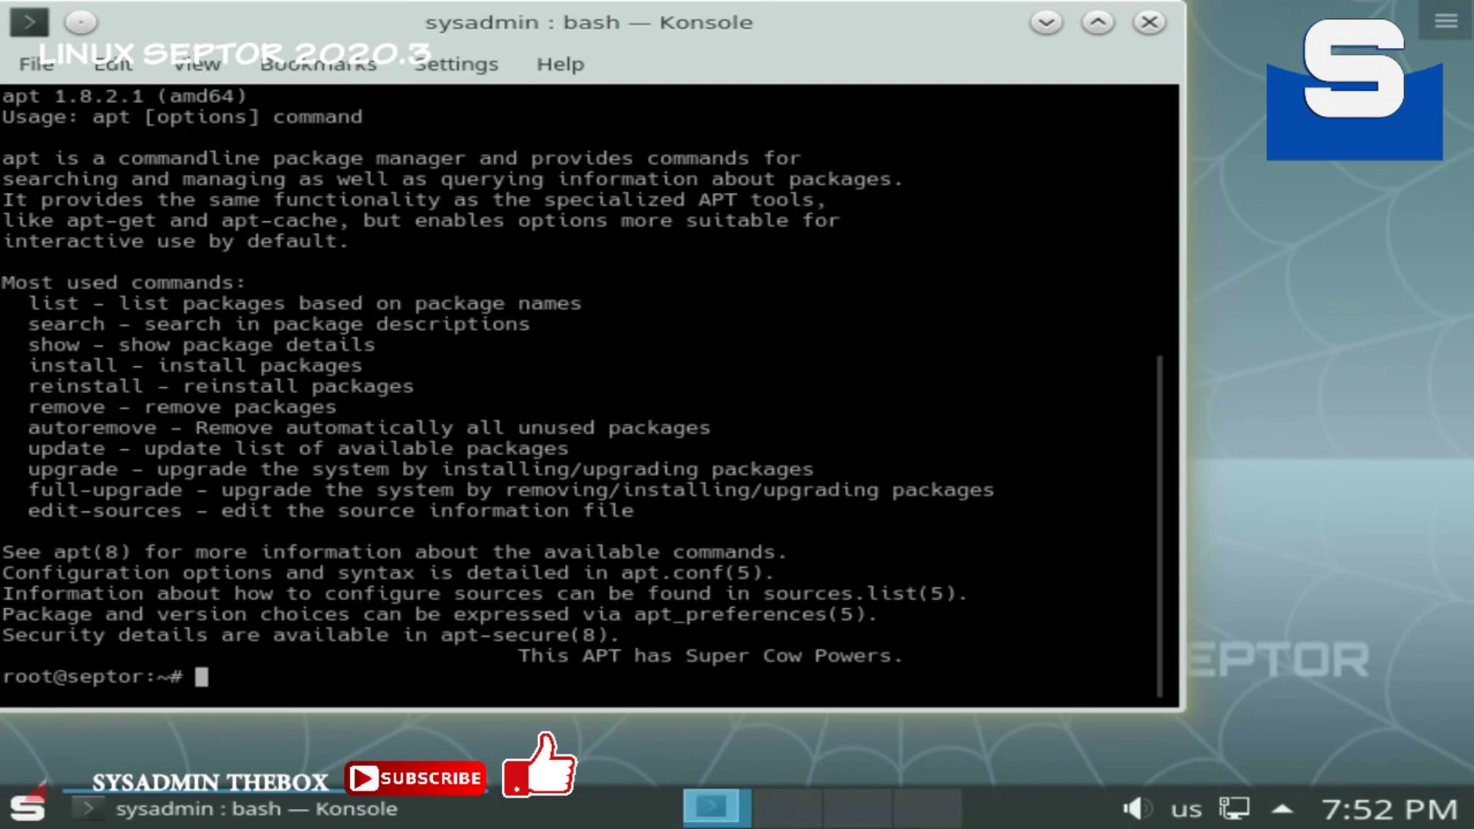
type("clear")
key("Return")
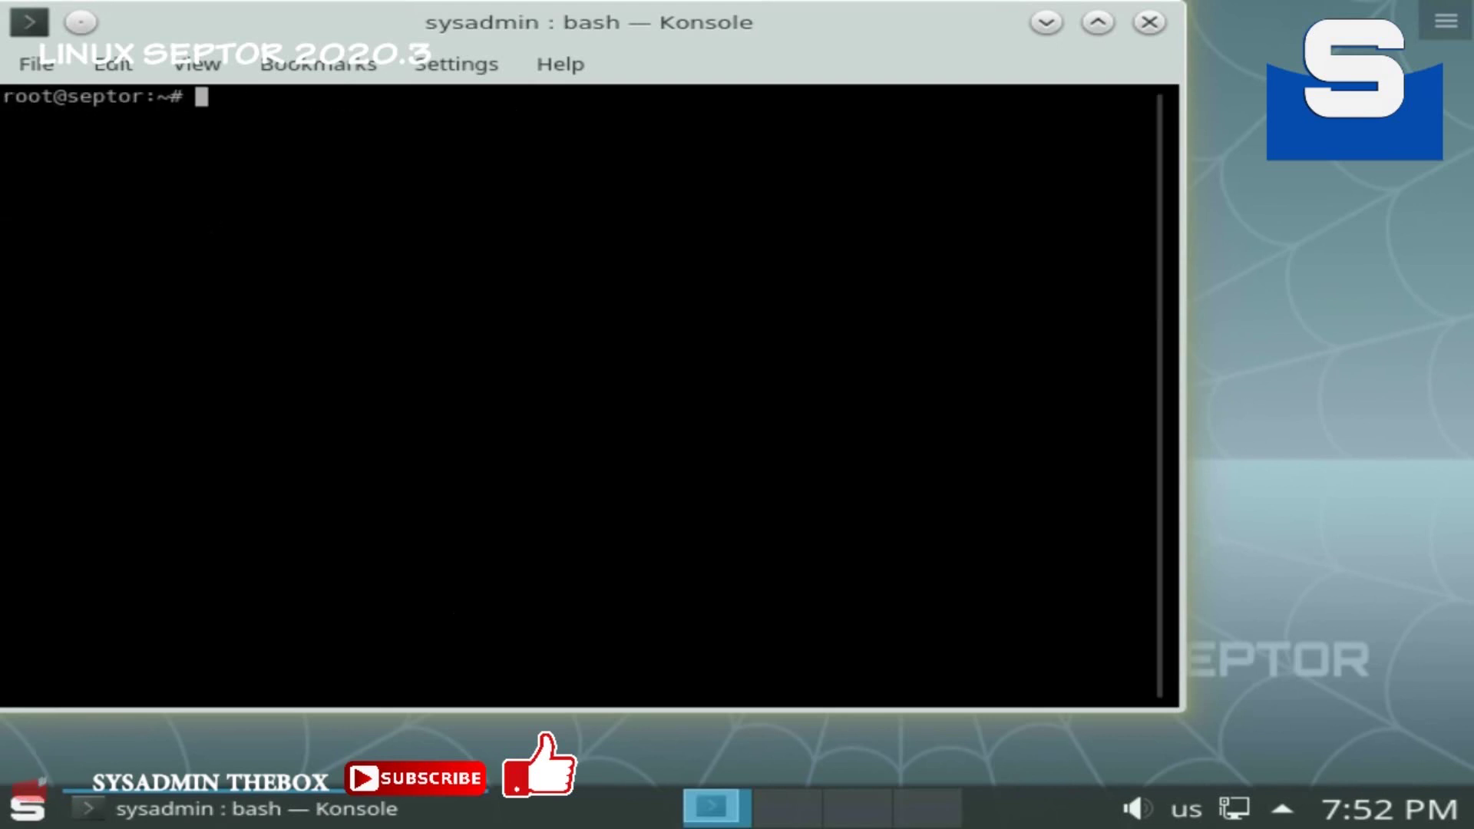
Step: Exit the root session and the user shell to close the terminal
type("exi")
type("t")
key("Return")
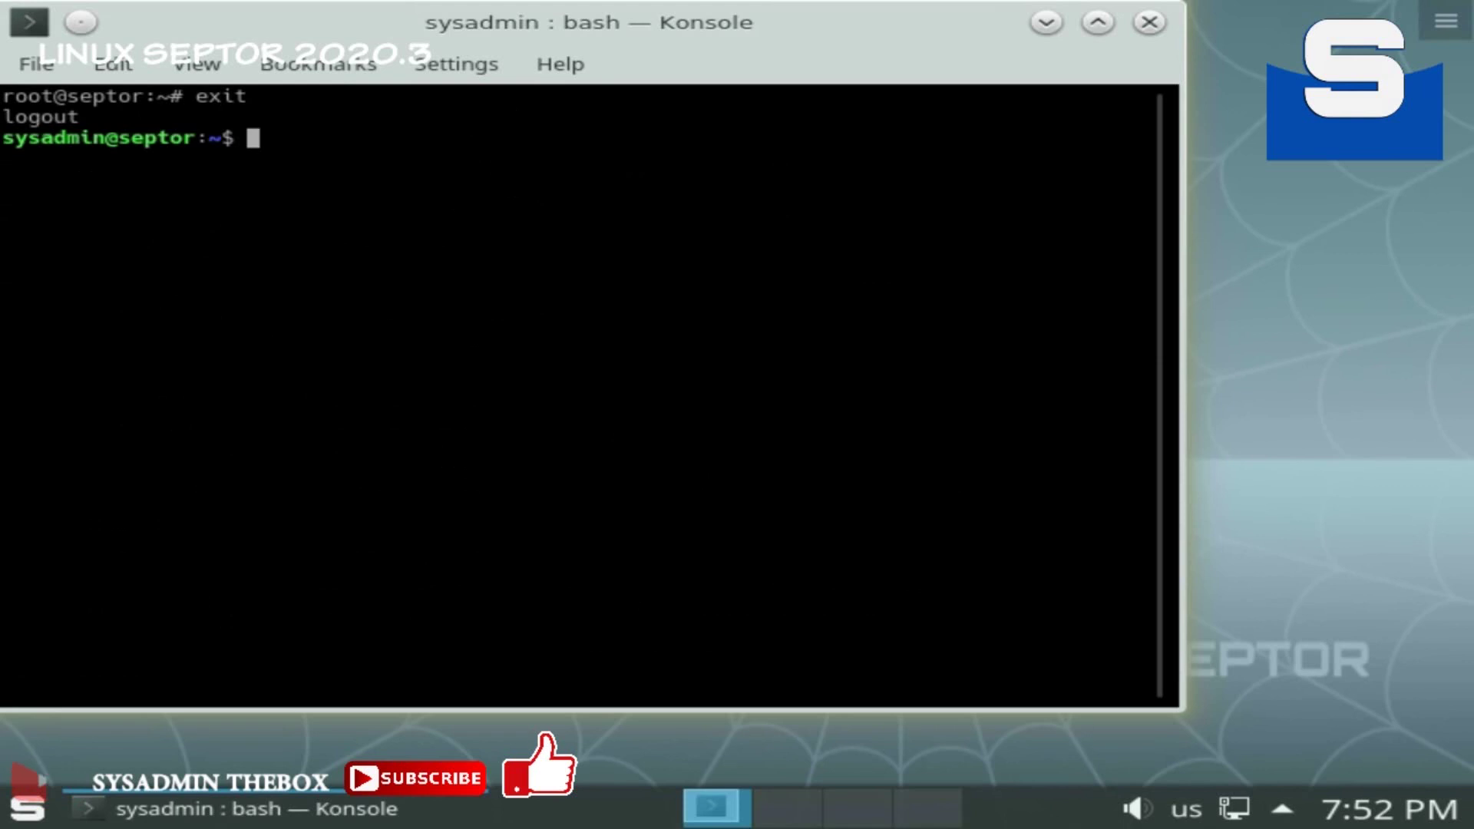
type("exit")
key("Return")
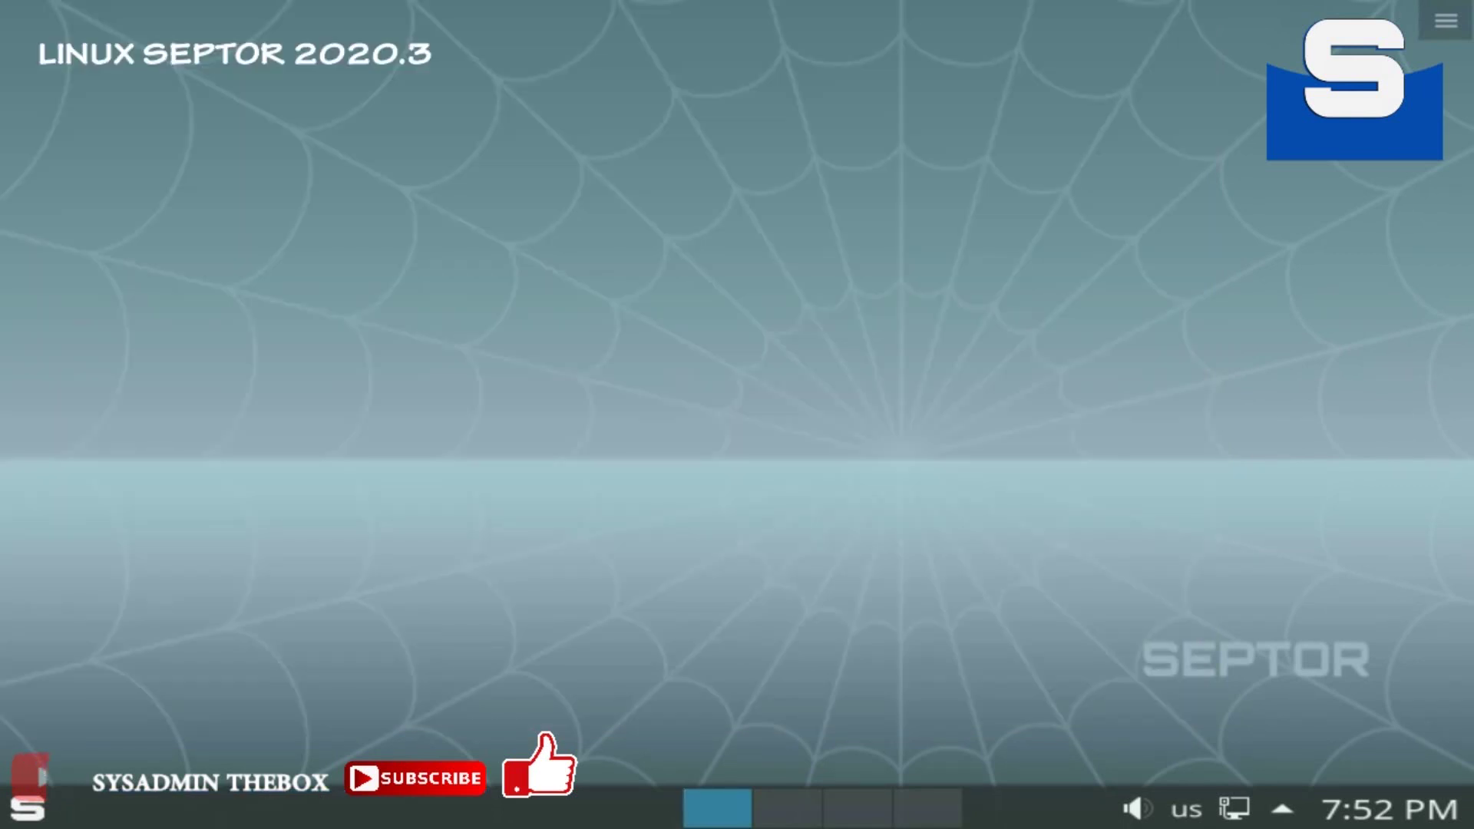
Step: Look through the favorite applications in the application launcher
key("super")
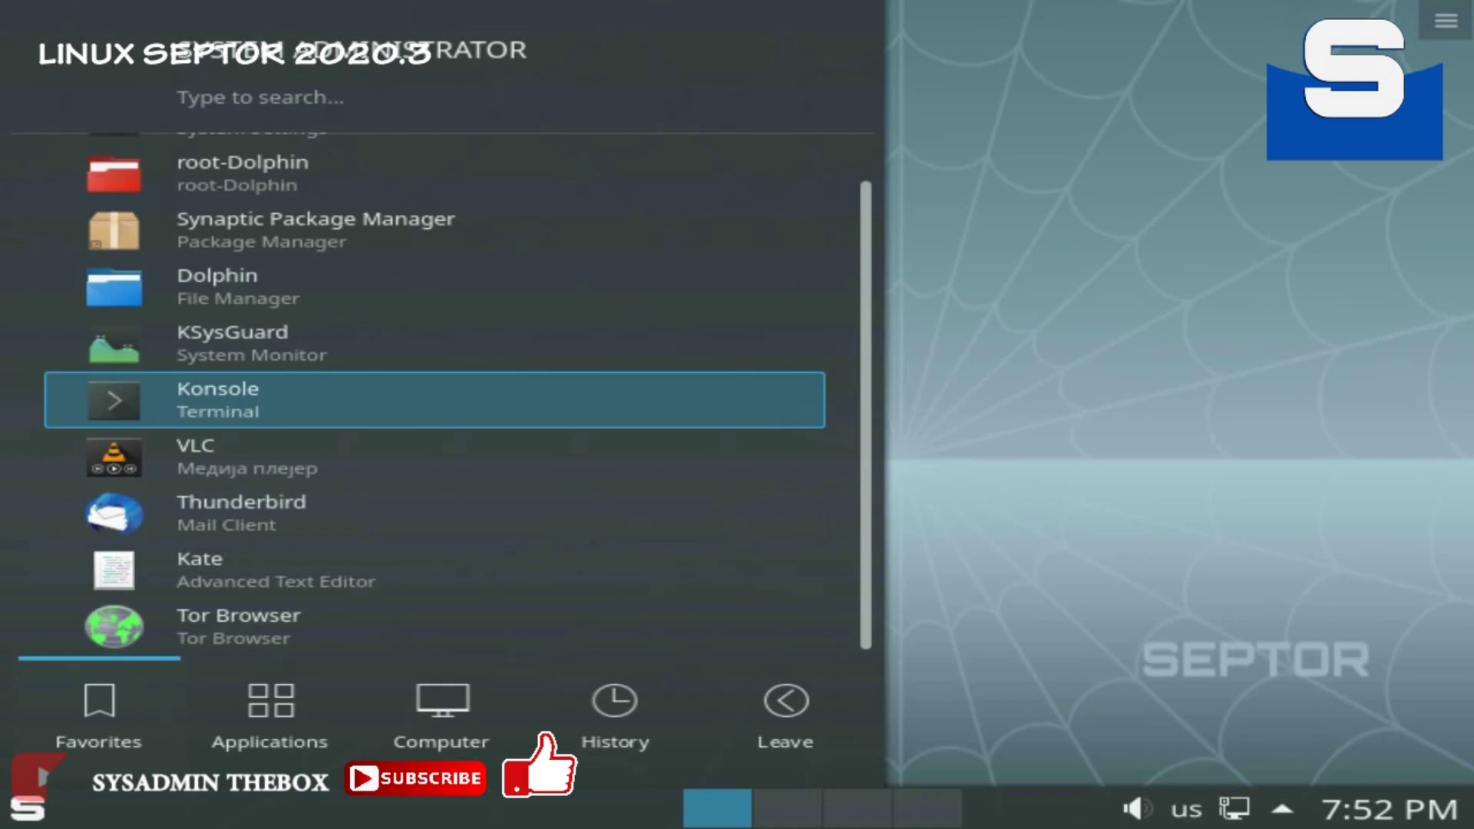
key("Up")
key("Up")
key("Up")
key("Up")
key("Up")
key("Up")
key("Up")
key("Up")
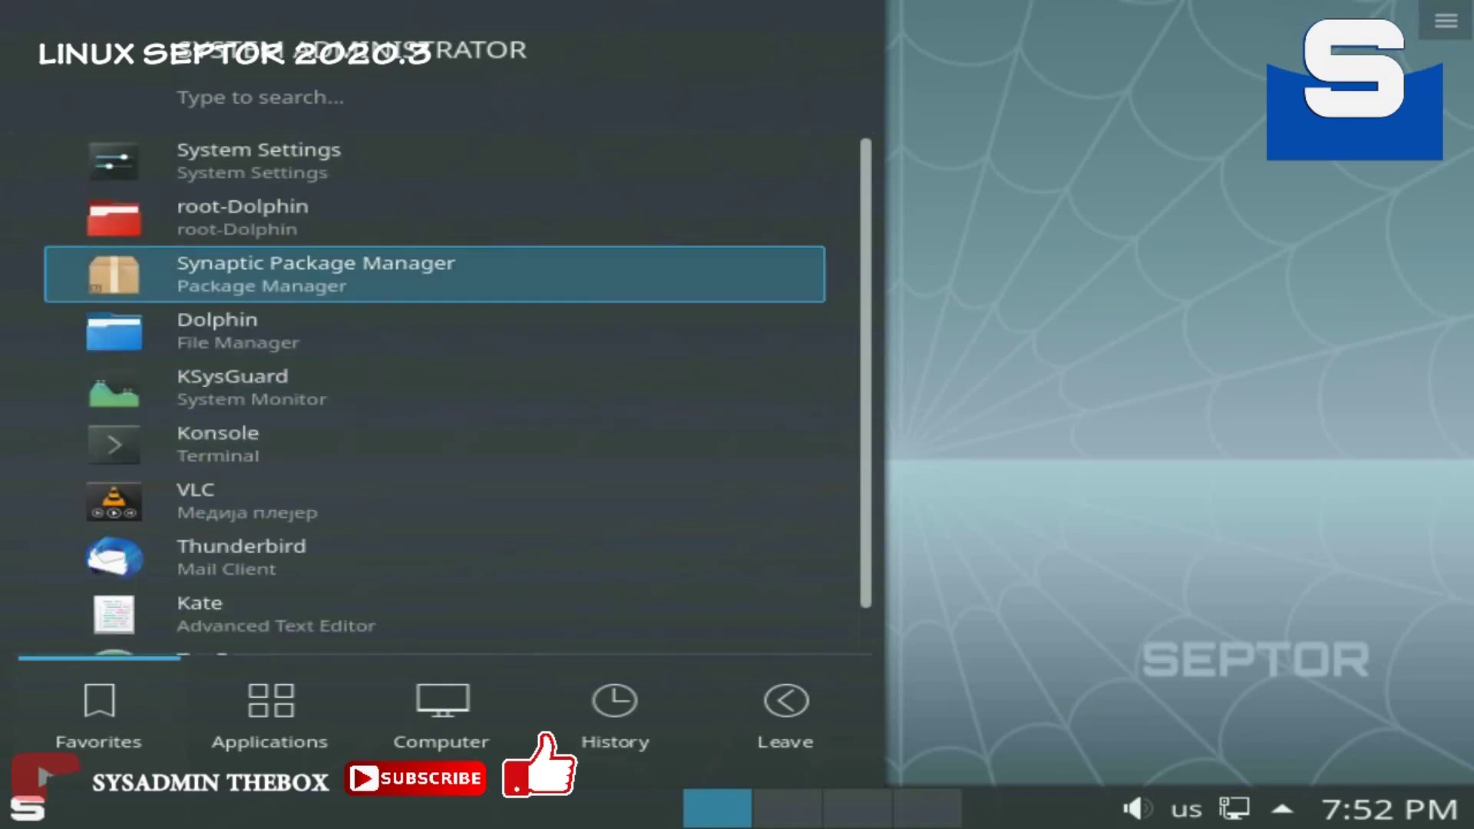
key("Down")
key("Down")
key("Down")
key("Down")
key("Down")
key("Down")
key("Down")
key("Down")
key("Down")
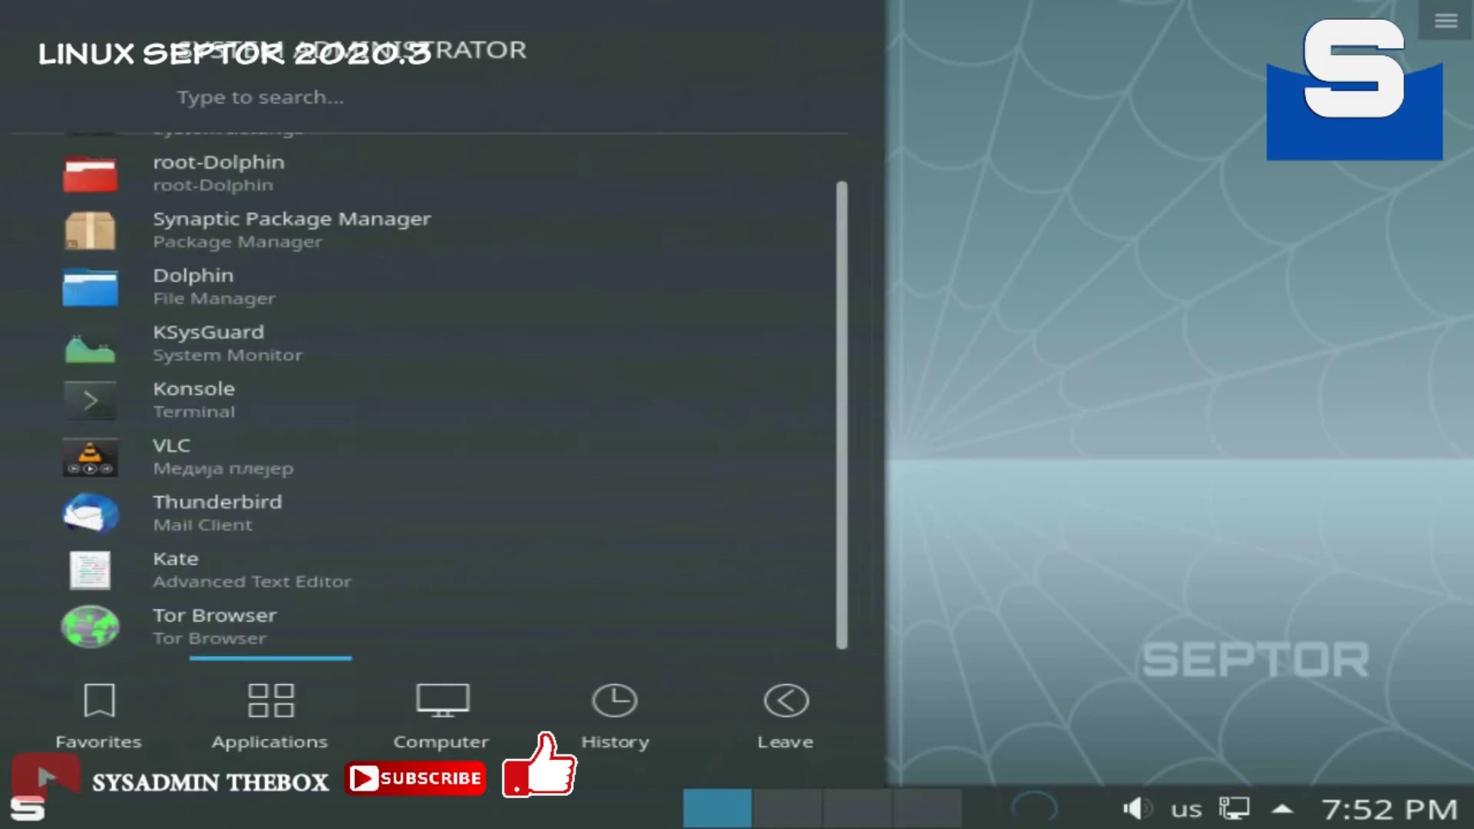
Step: Look through the applications in the Utilities category of the launcher
key("Right")
key("Down")
key("Down")
key("Down")
key("Down")
key("Down")
key("Down")
key("Down")
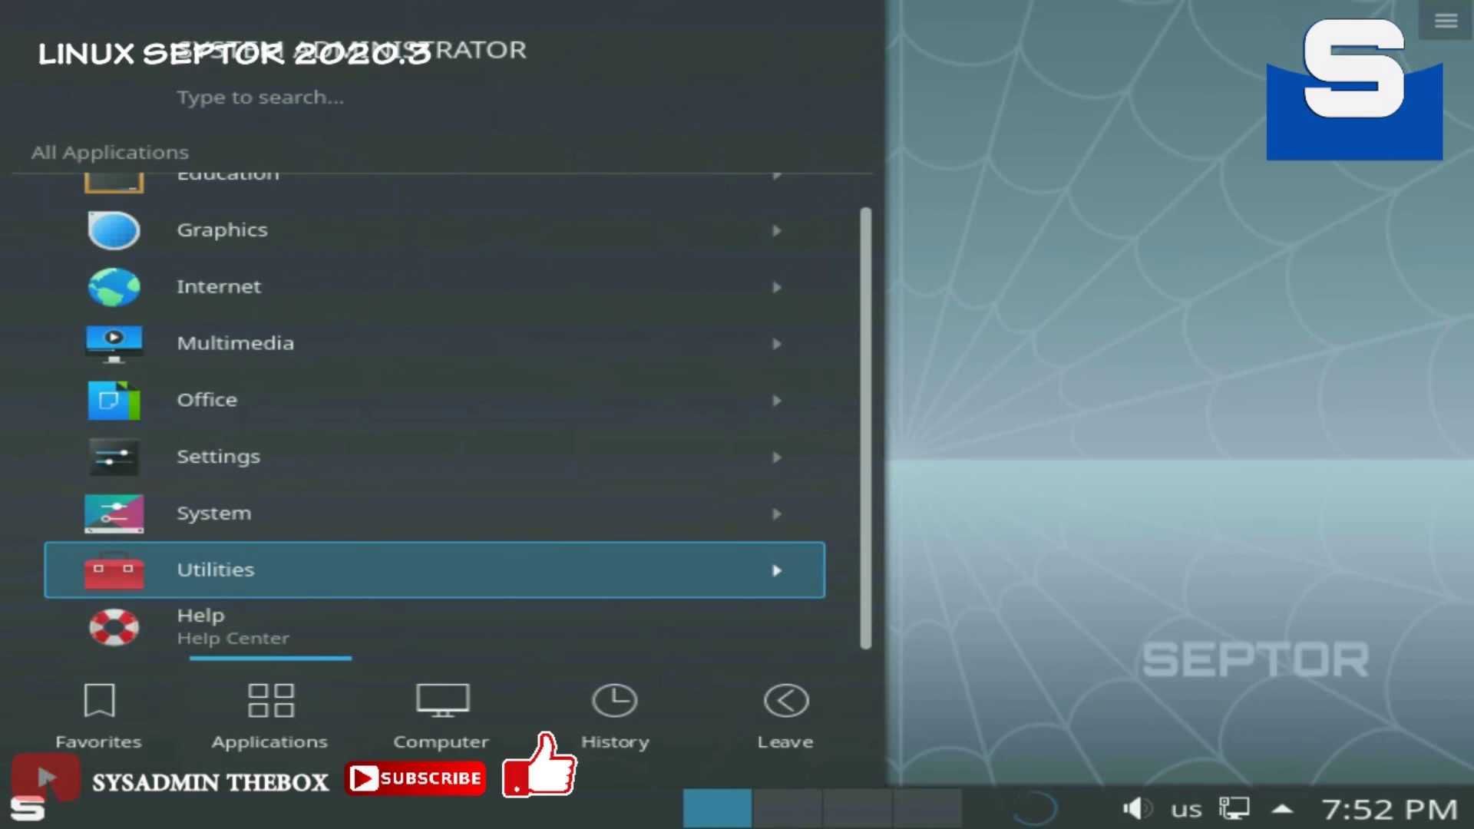
key("Right")
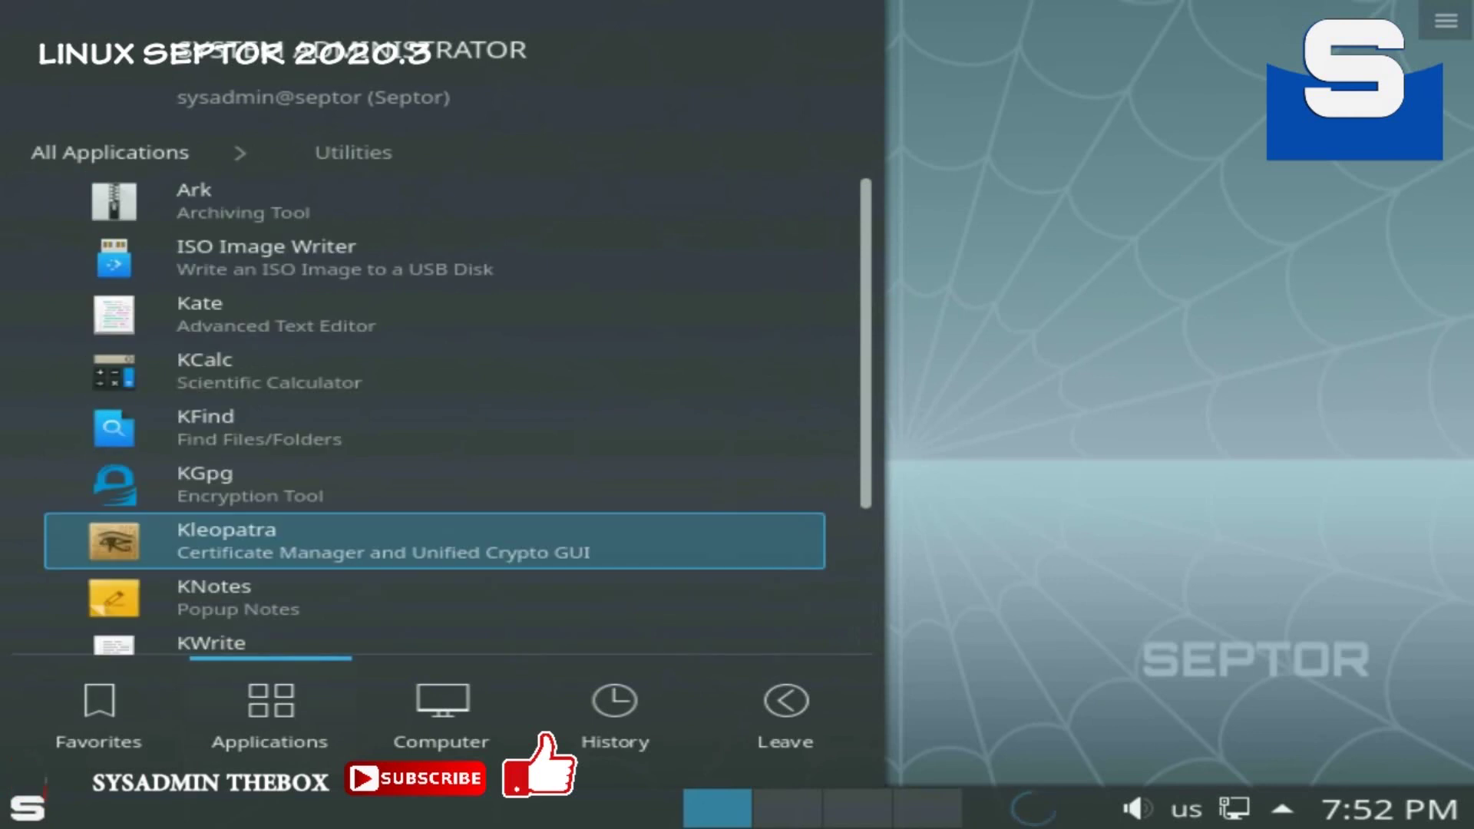
key("Up")
key("Up")
key("Up")
key("Up")
key("Up")
key("Up")
key("Down")
key("Down")
key("Down")
key("Down")
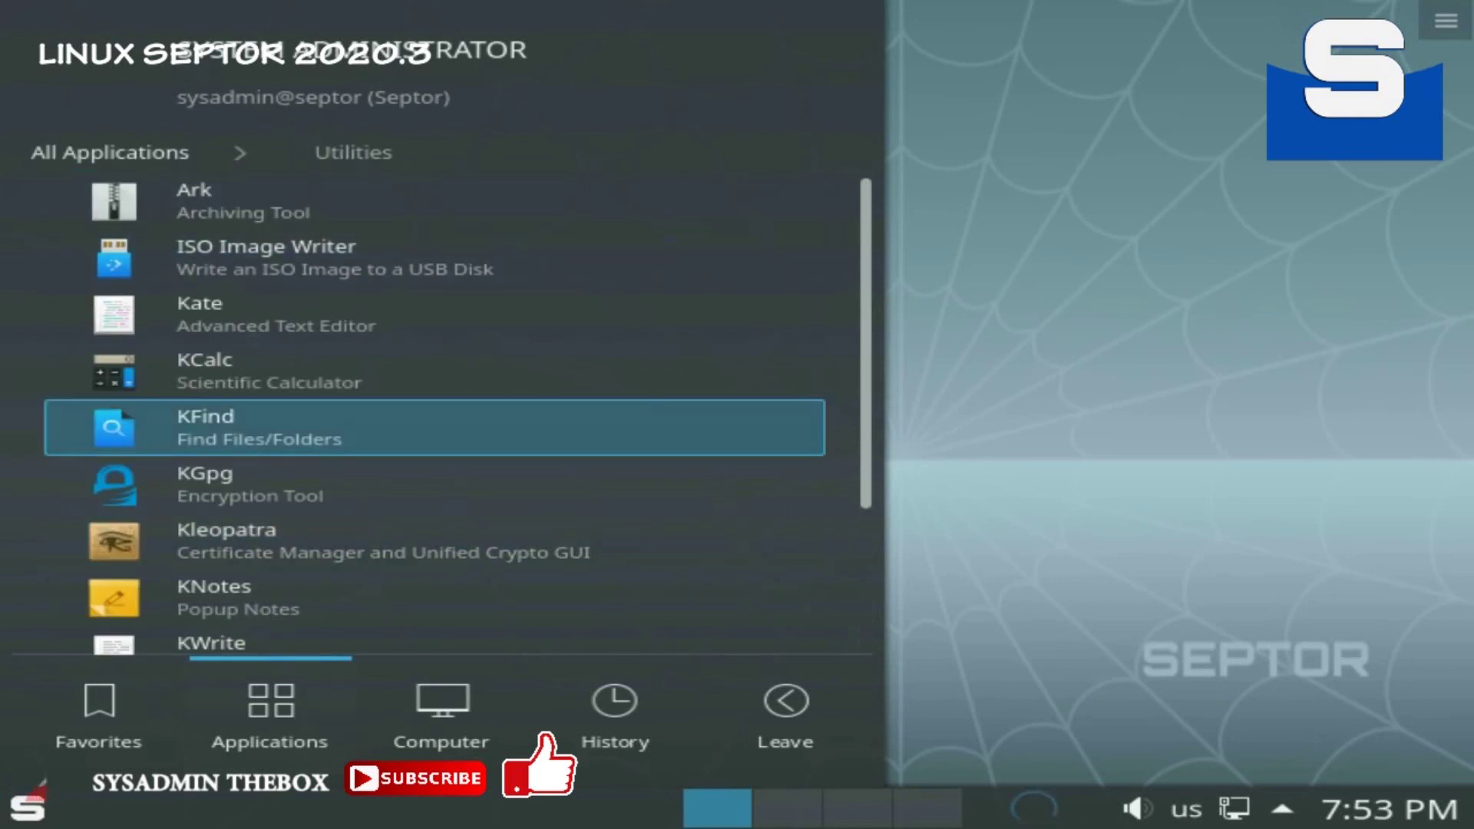
key("Down")
key("Down")
key("Down")
key("Down")
key("Down")
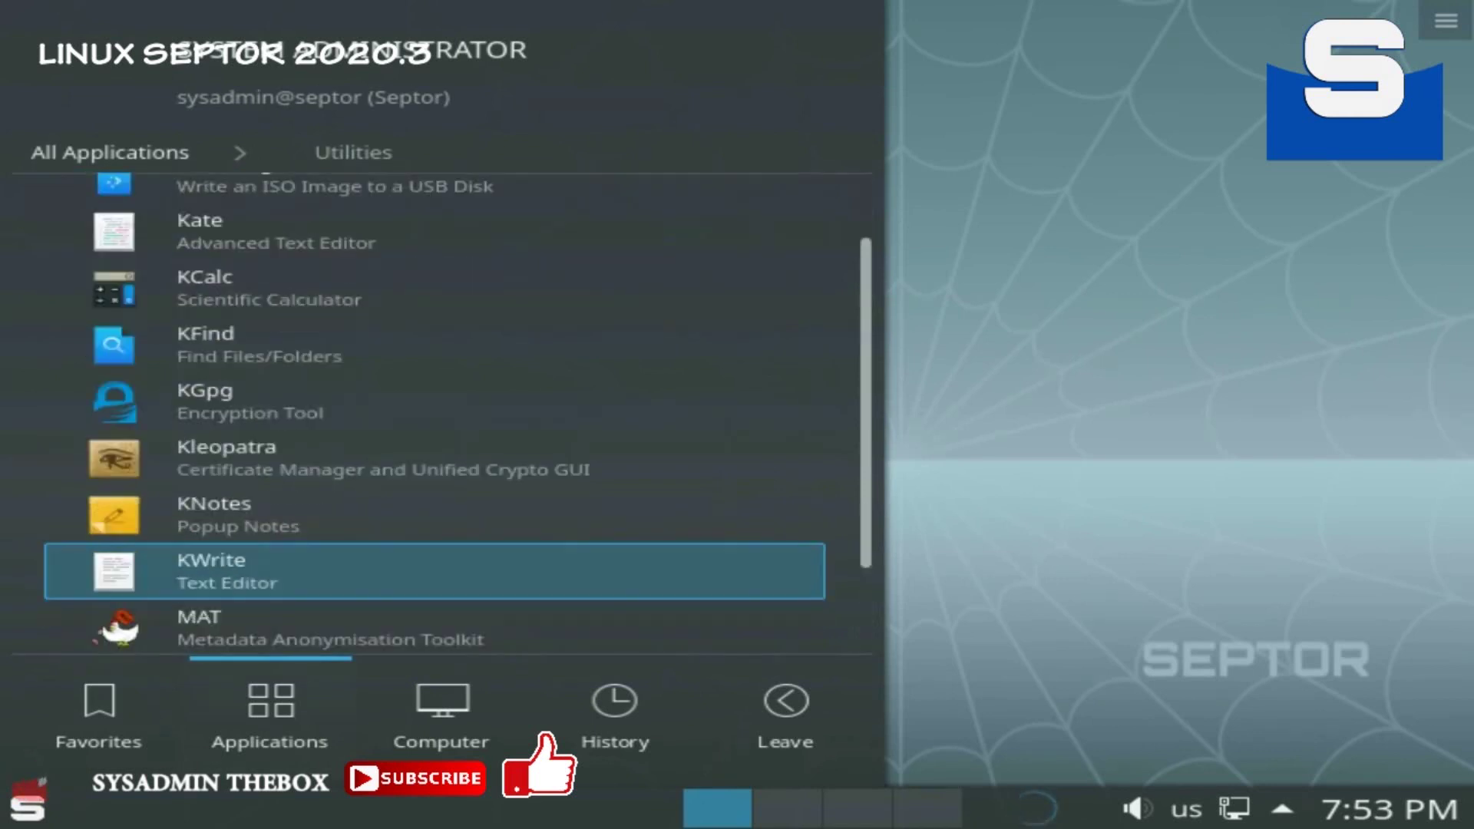
key("Up")
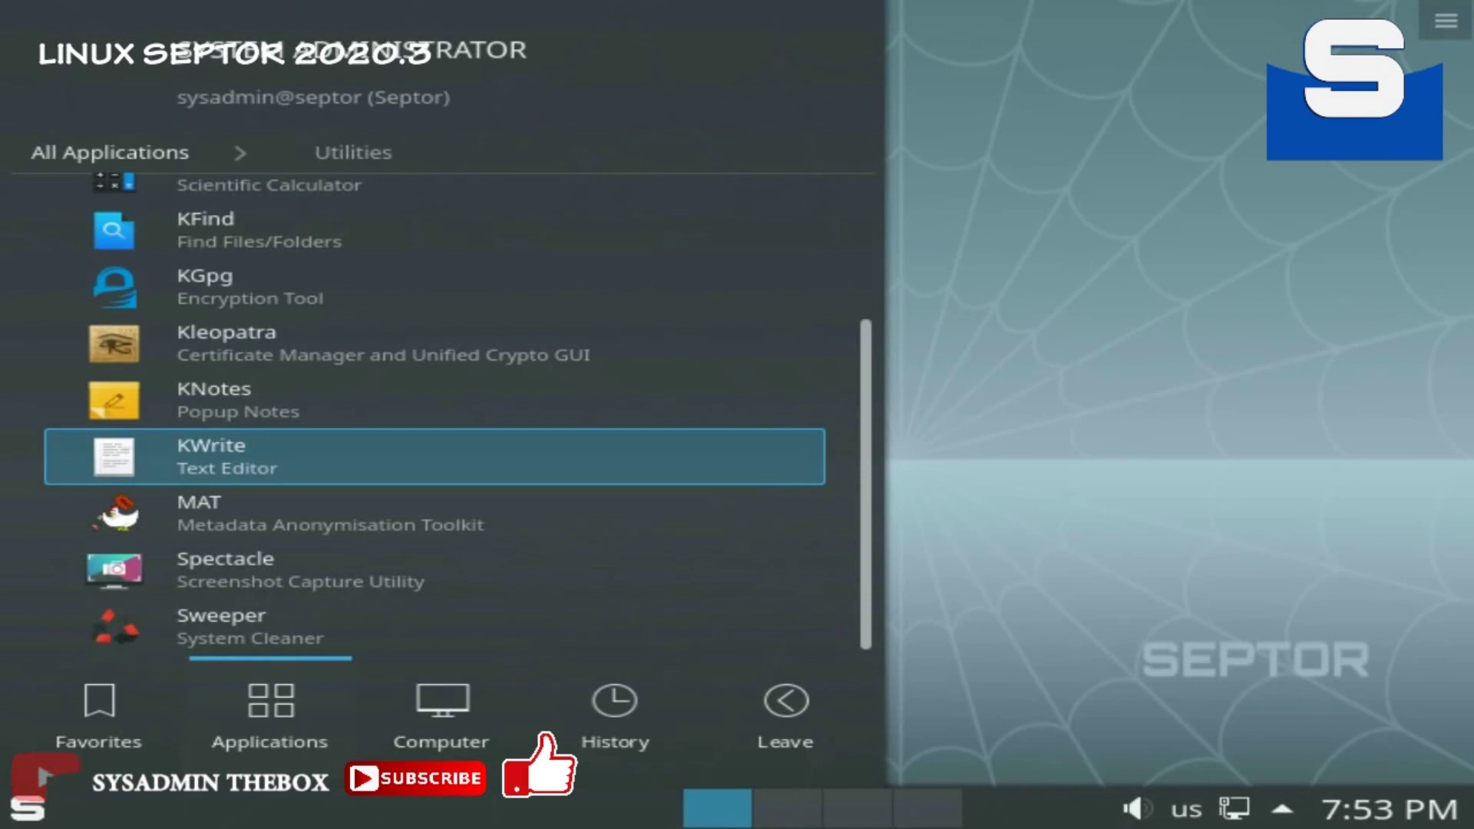
key("Return")
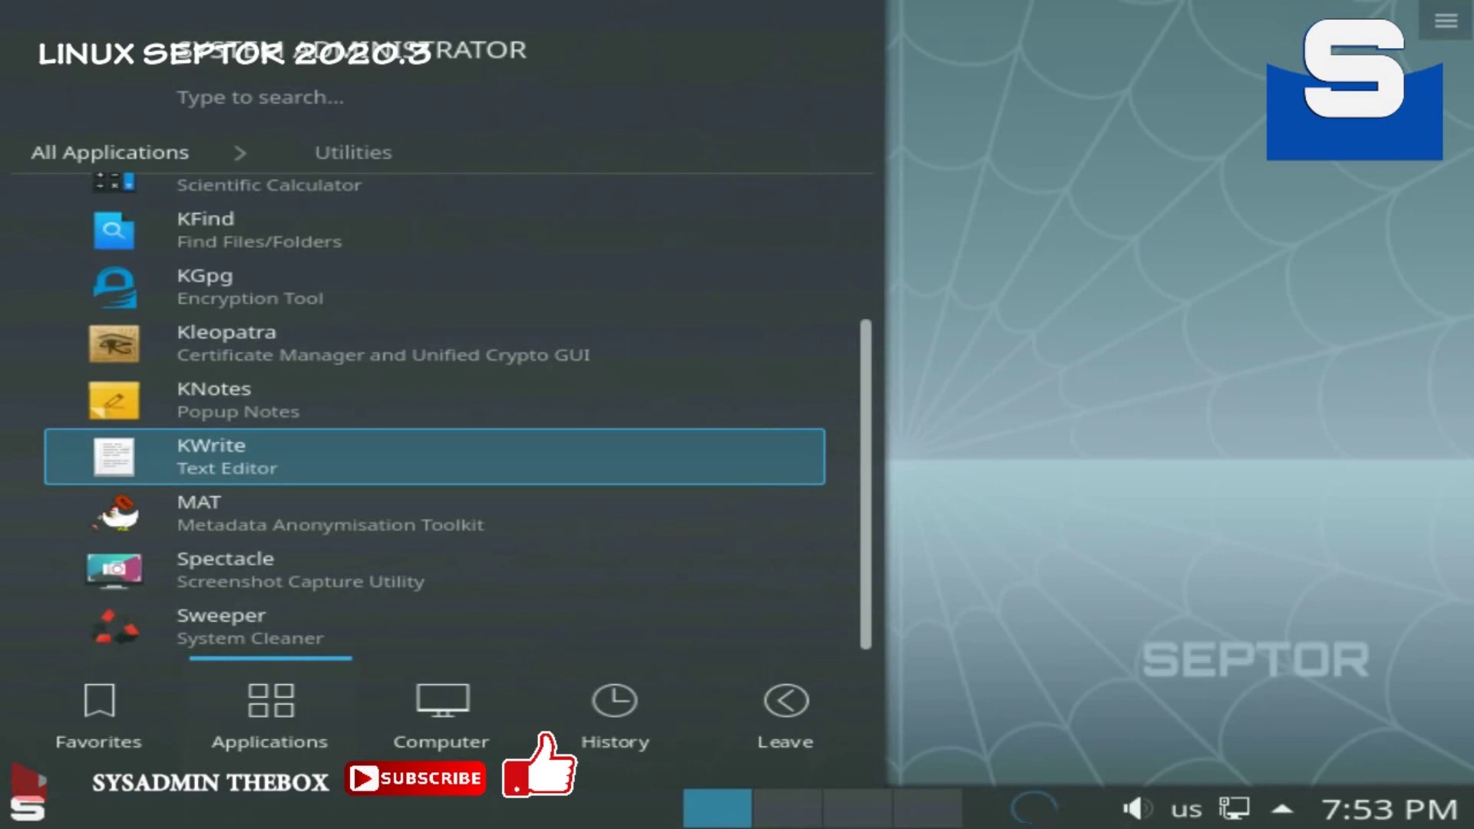
scroll(434, 444, "up", 1)
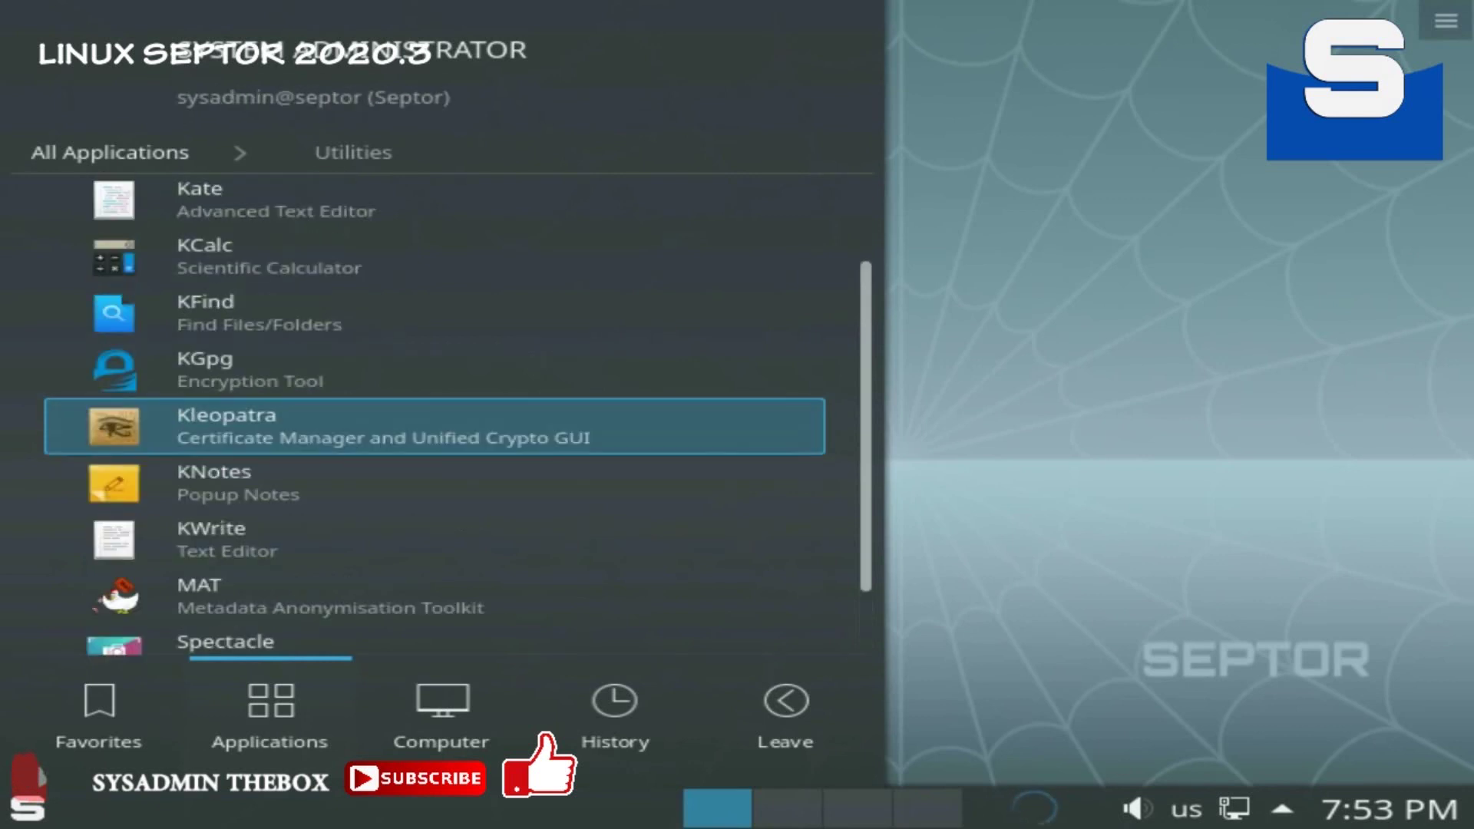
scroll(434, 444, "down", 1)
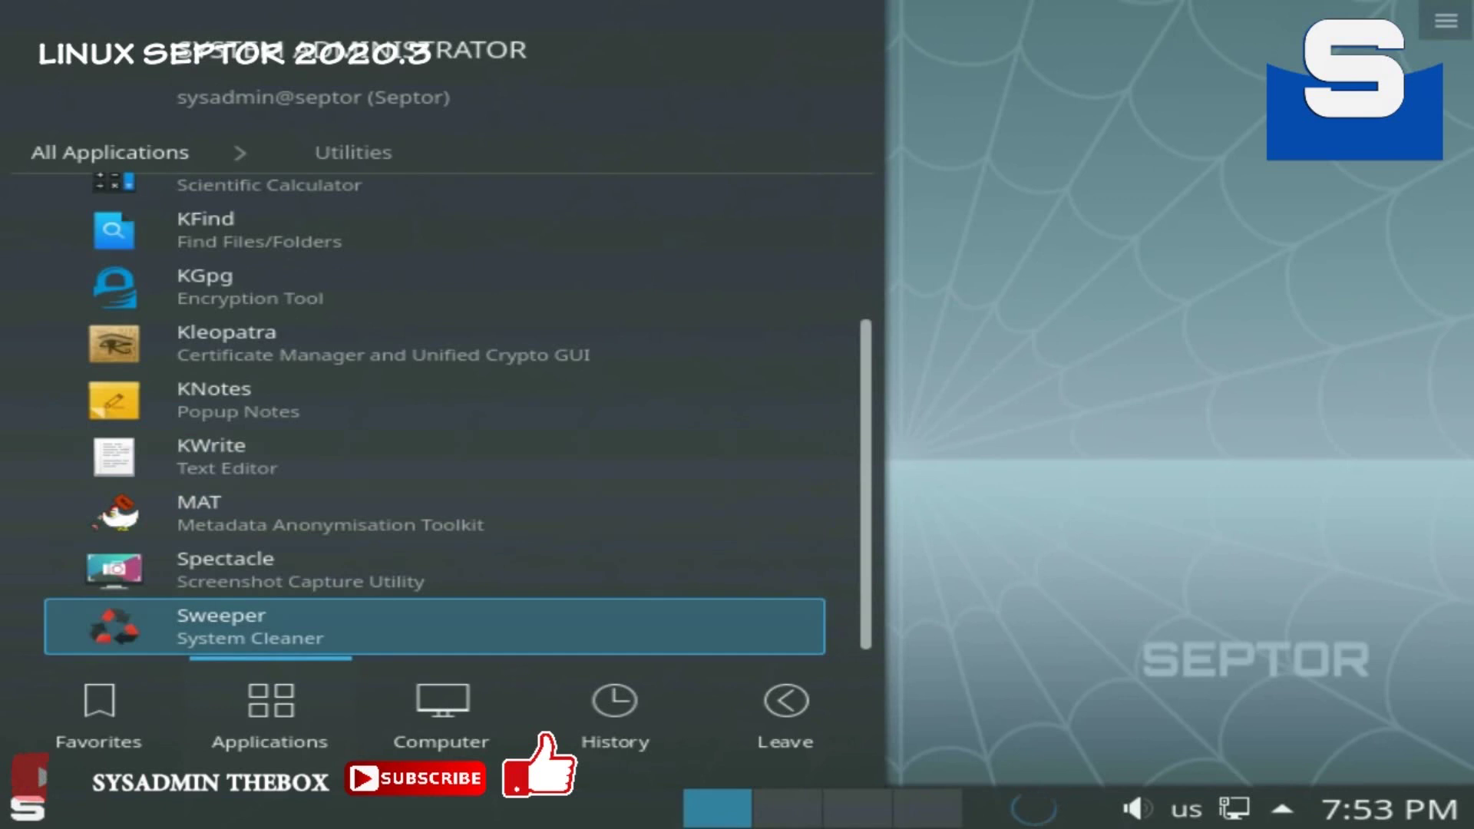
scroll(434, 323, "up", 3)
key("Up")
key("Up")
key("Up")
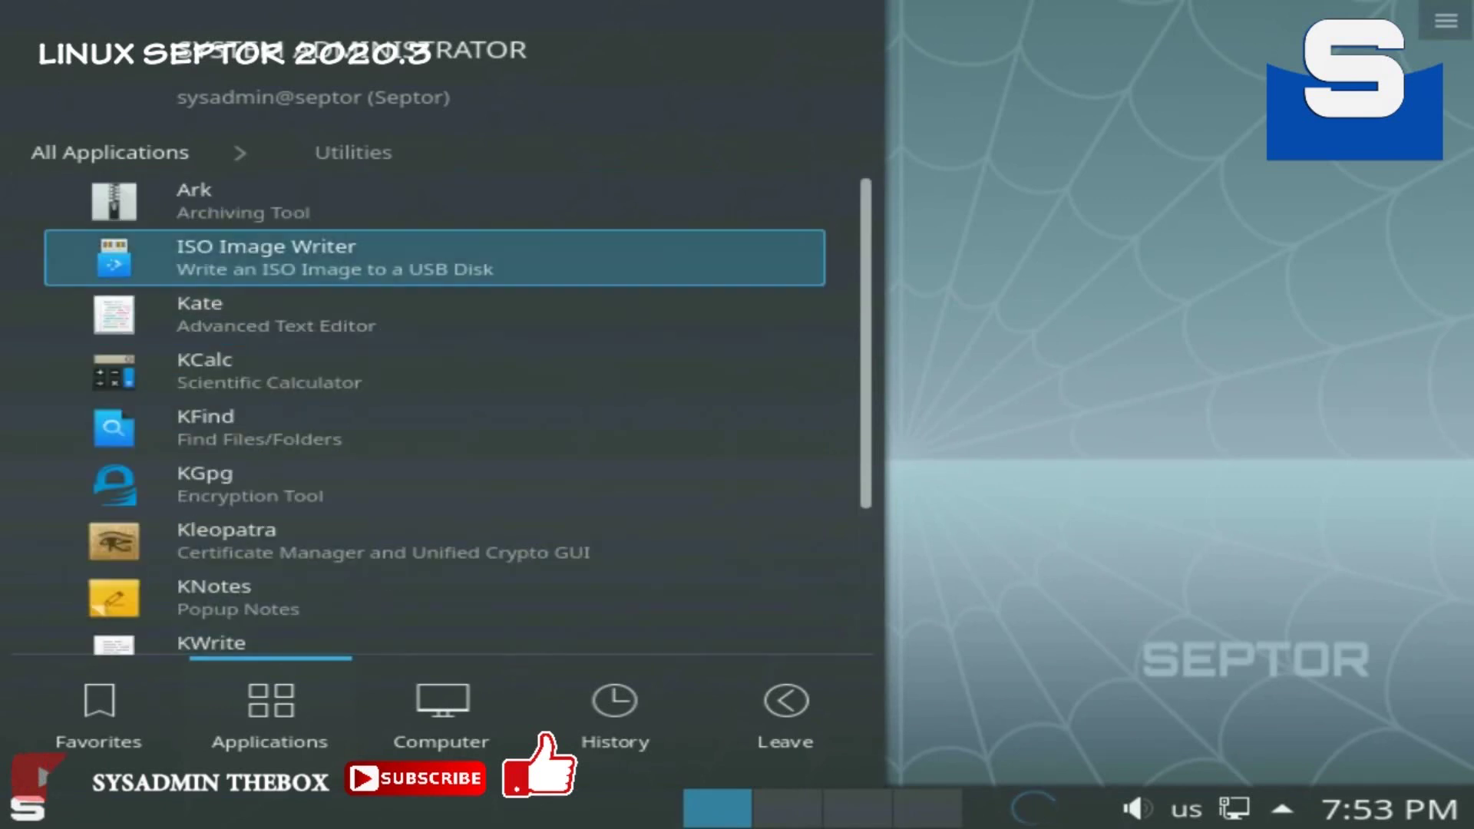
Step: Return to the application categories and look through the programs in the Office category
key("Return")
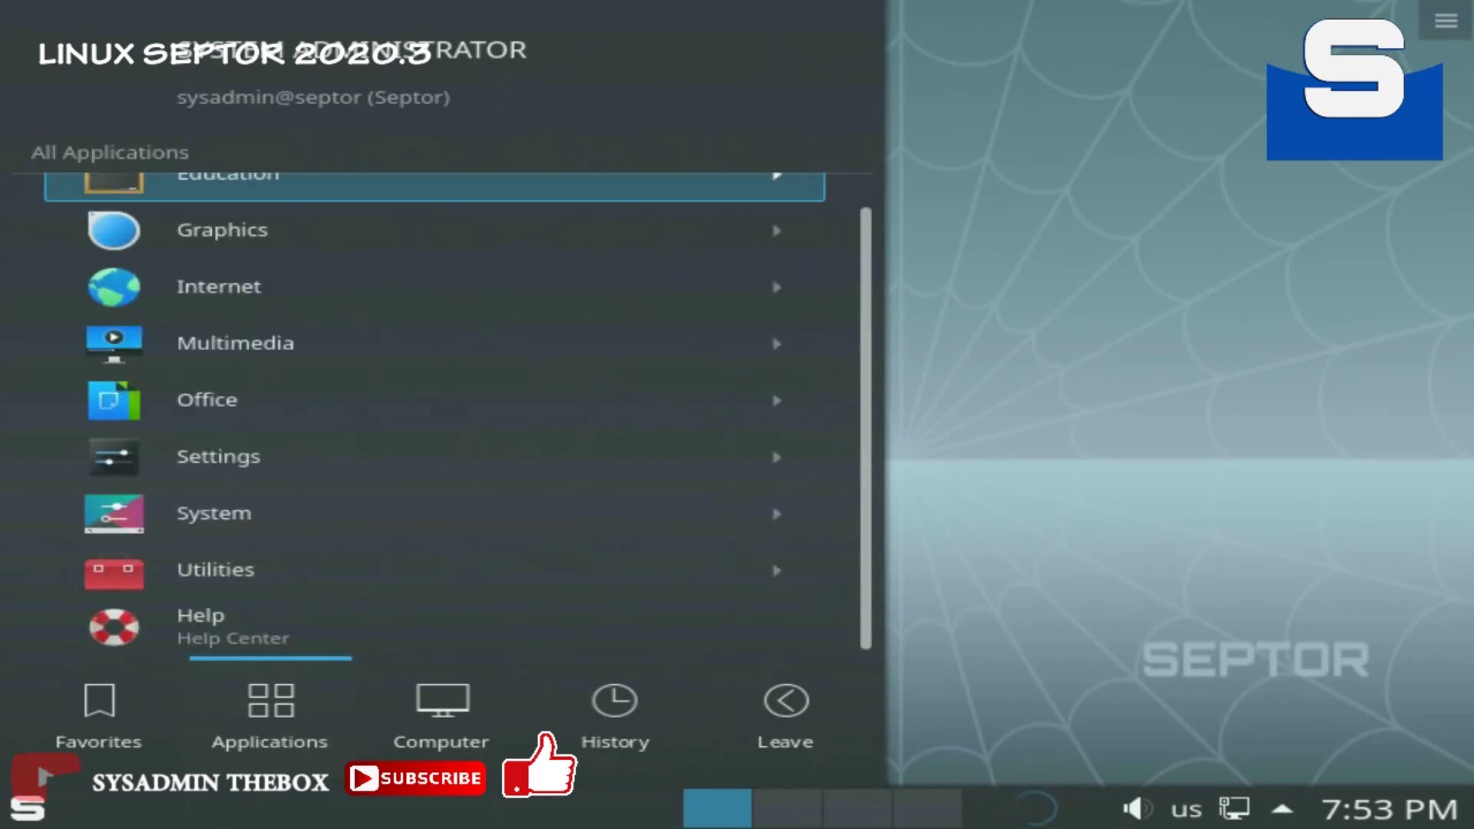
key("Down")
key("Return")
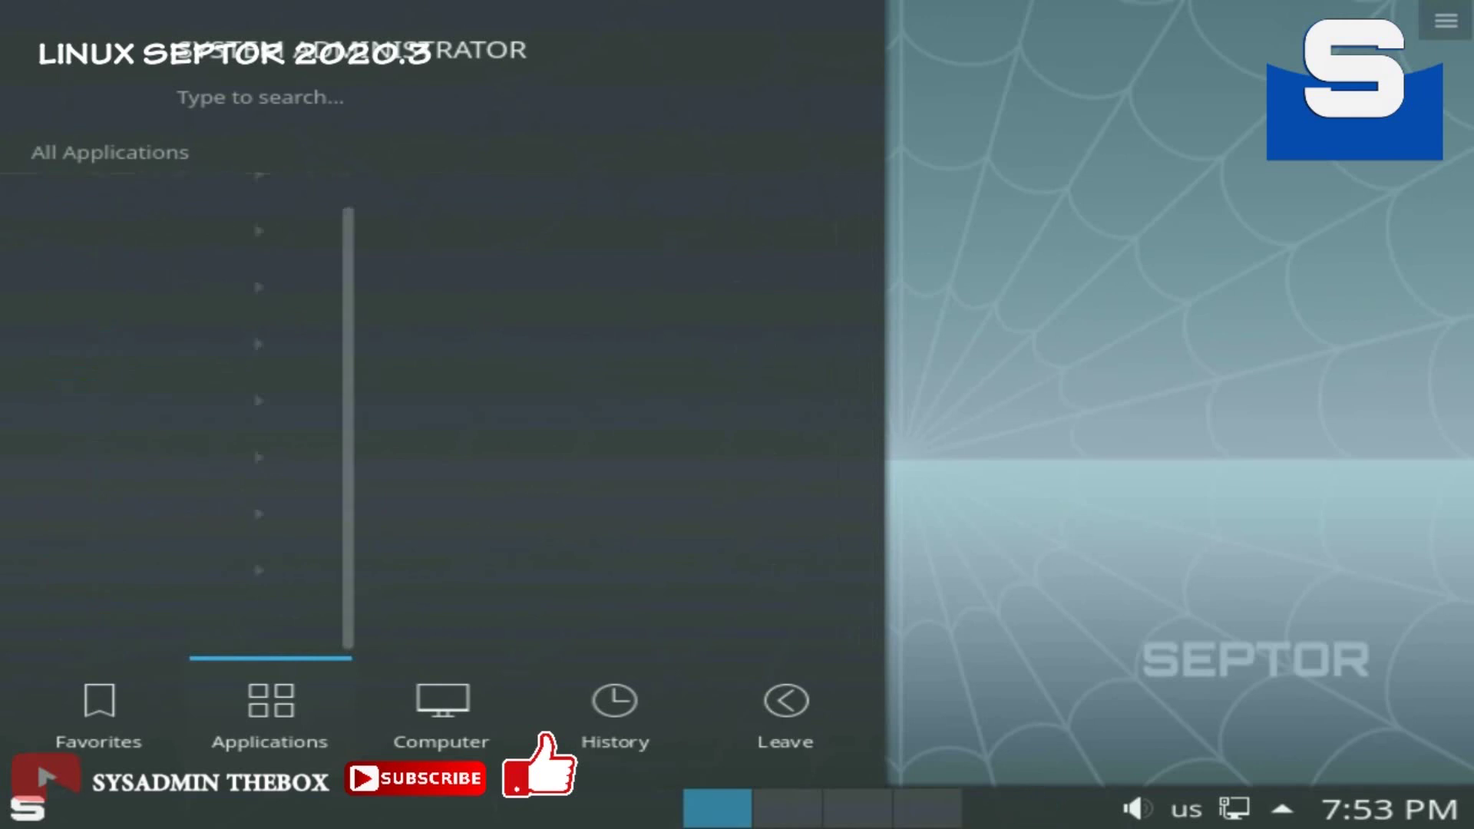
key("Down")
key("Down")
key("Down")
key("Down")
key("Down")
key("Down")
key("Down")
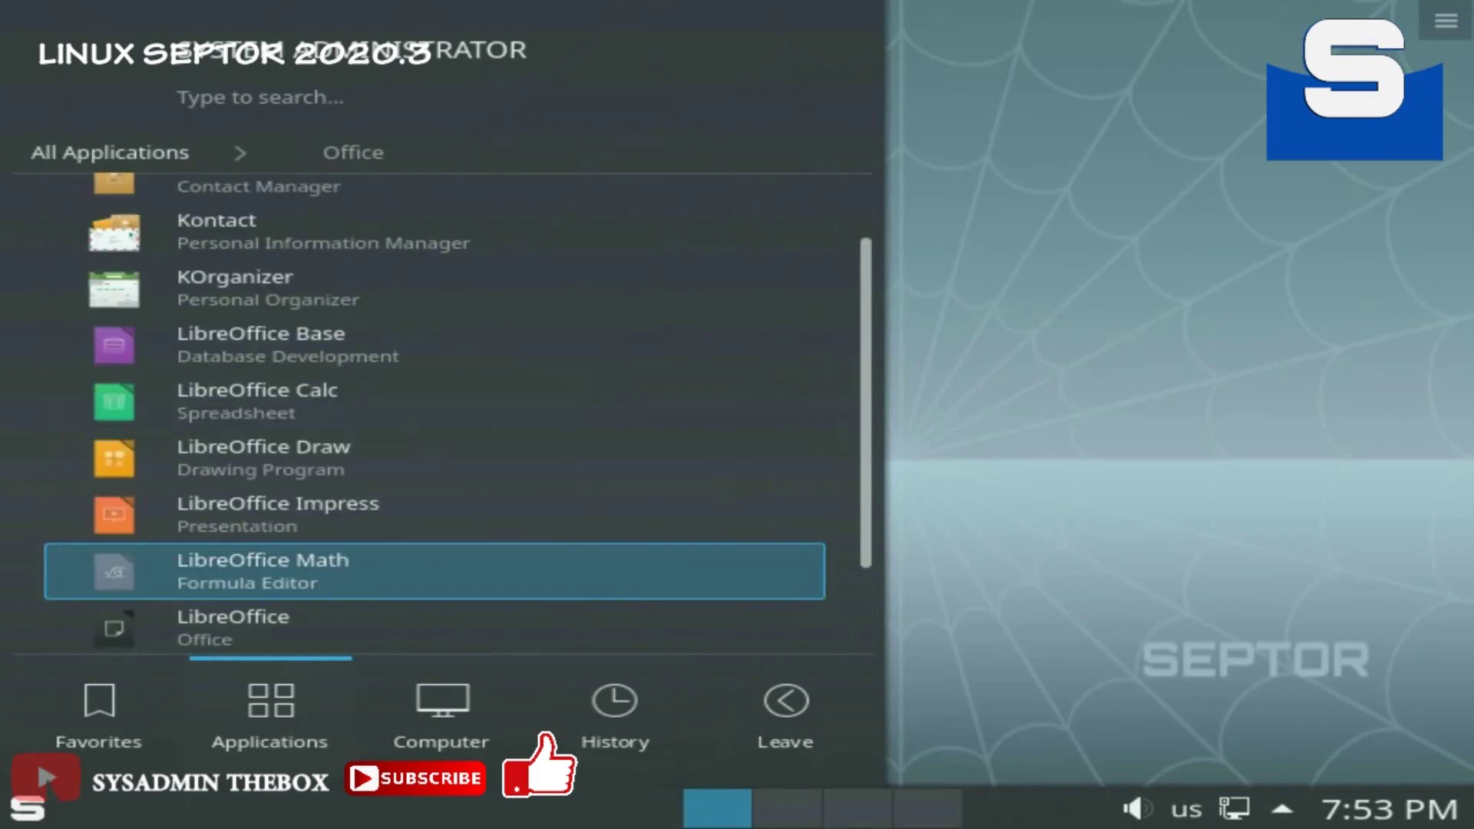
key("Up")
key("Up")
key("Up")
key("Up")
key("Up")
key("Up")
key("Up")
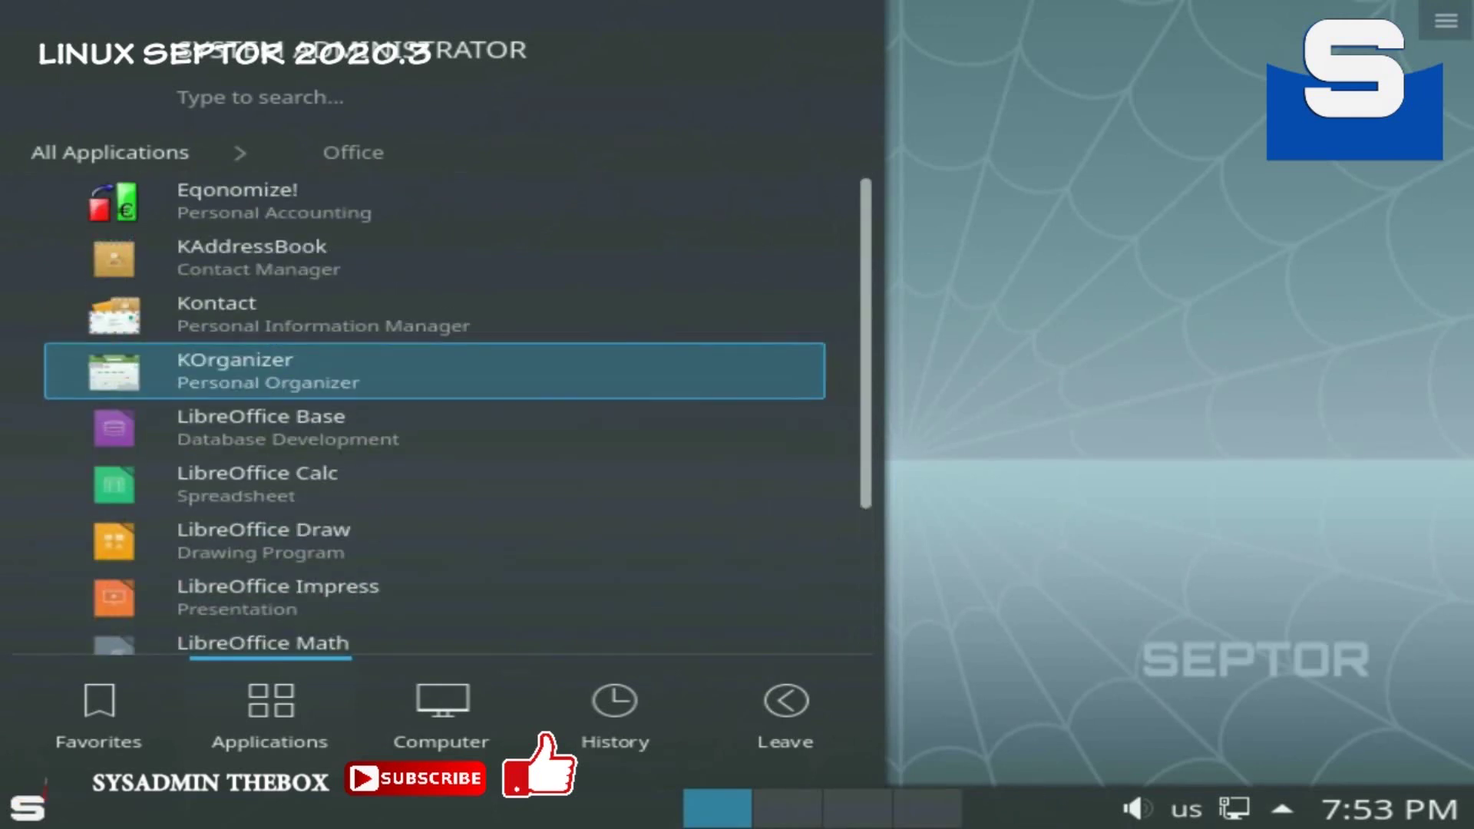
key("Up")
key("Up")
key("Up")
key("Up")
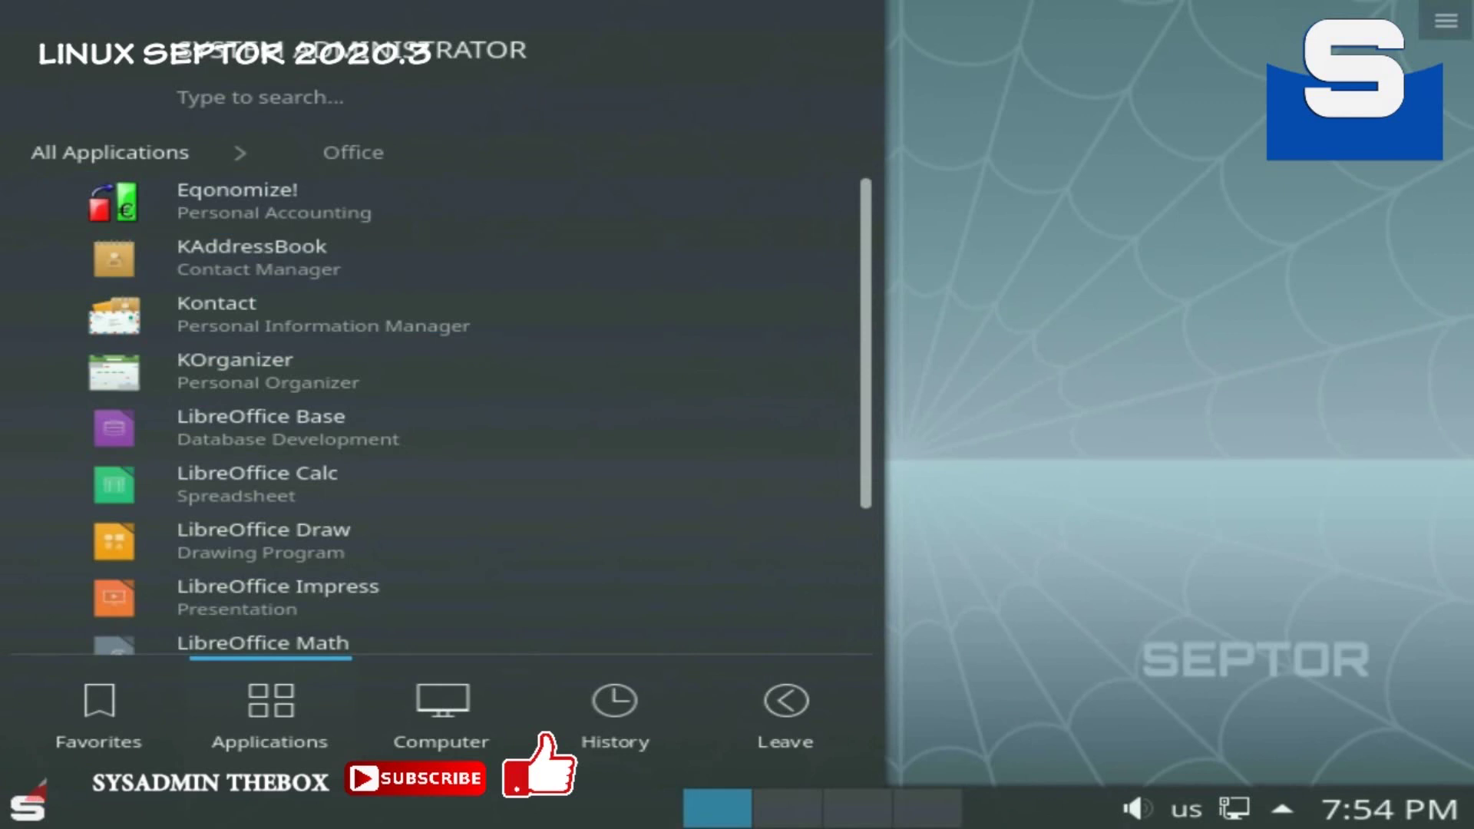
Step: View the launcher's session and power options, and close the launcher
key("Right")
key("Right")
key("Right")
key("Right")
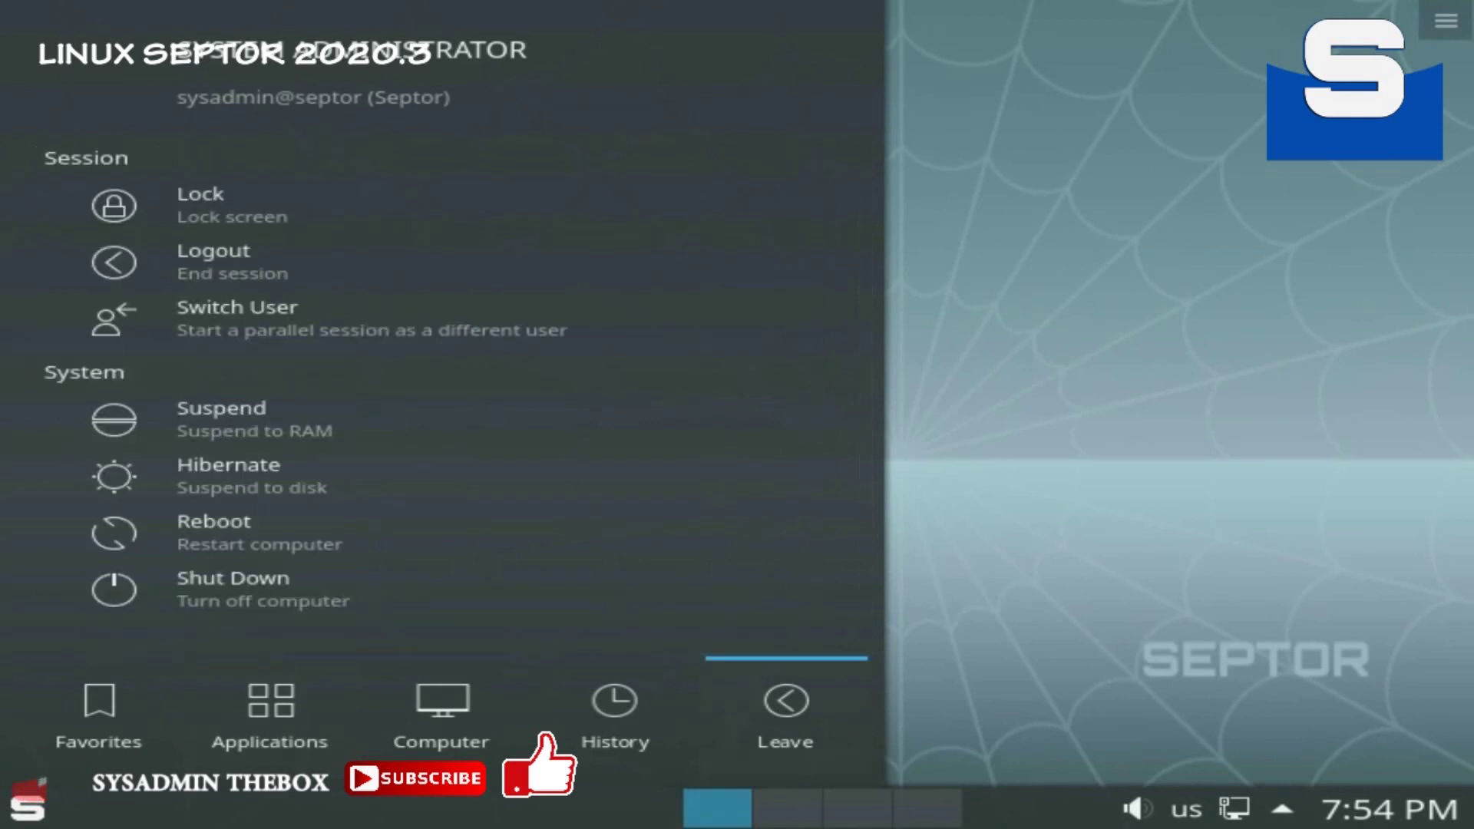
key("Escape")
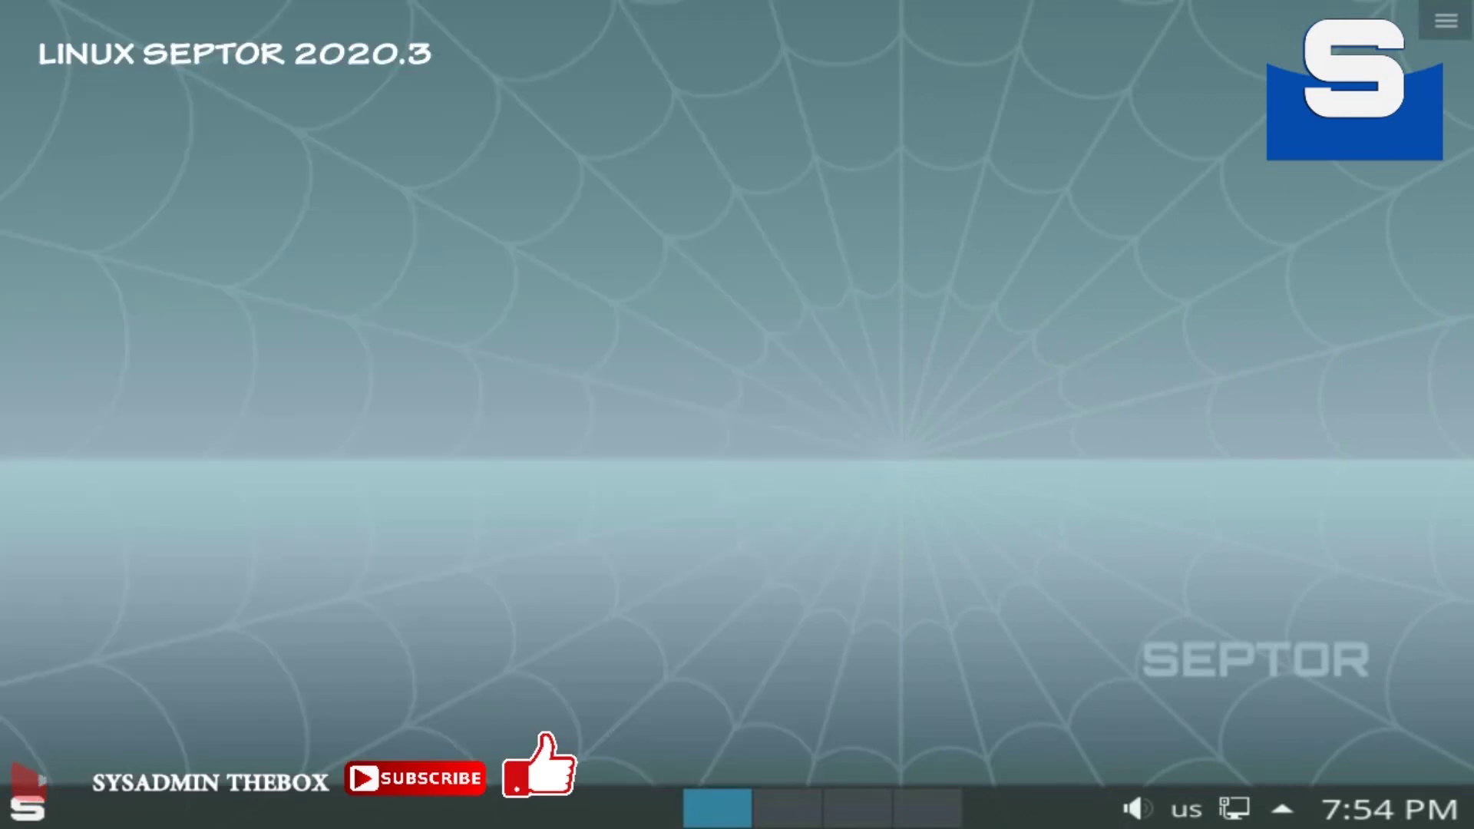
Step: Open the desktop's wallpaper settings, keep the wallpaper type as Image, and select the red and purple hexagon-patterned picture
right_click(621, 131)
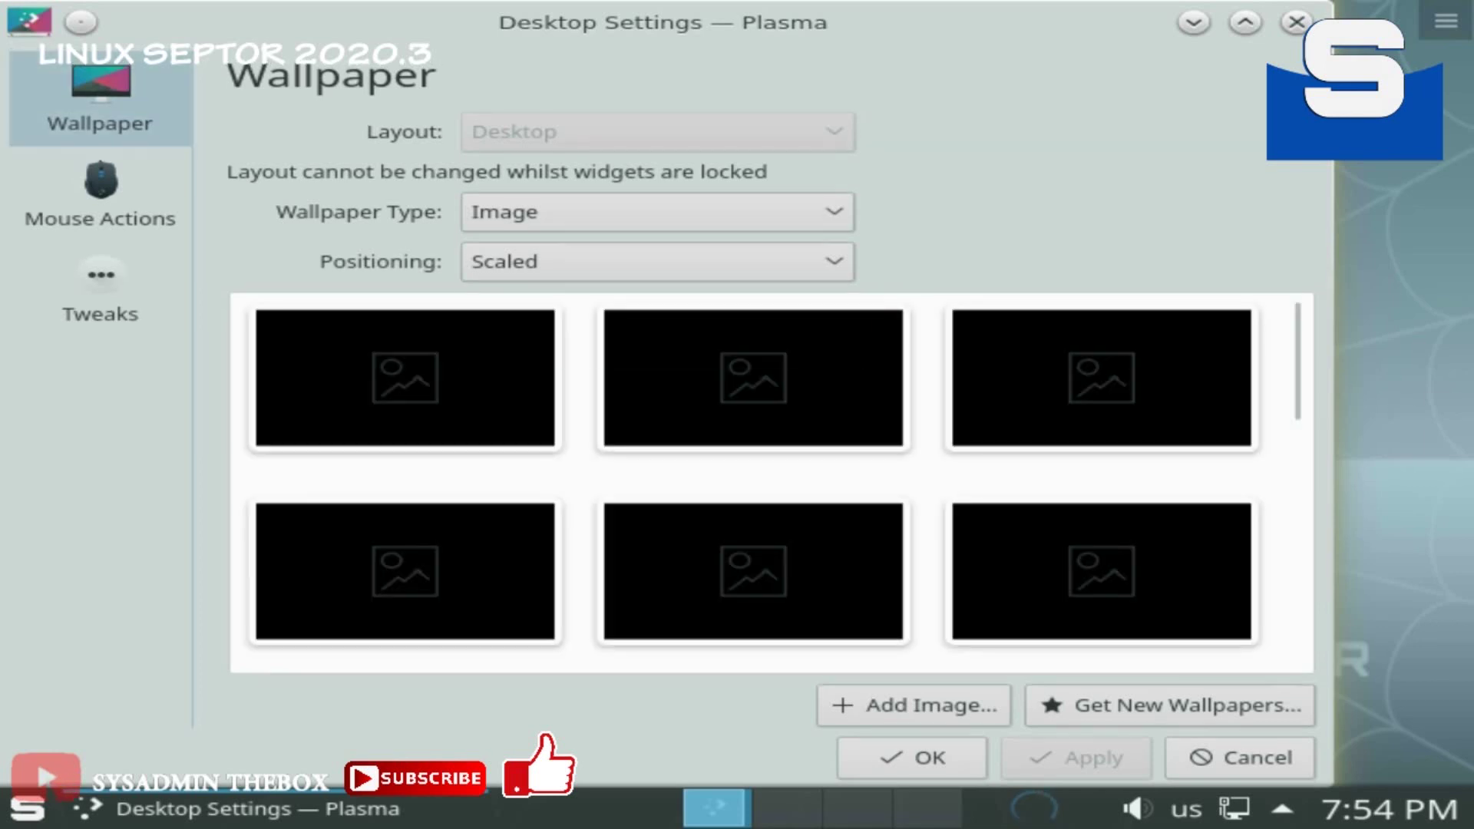
left_click(658, 210)
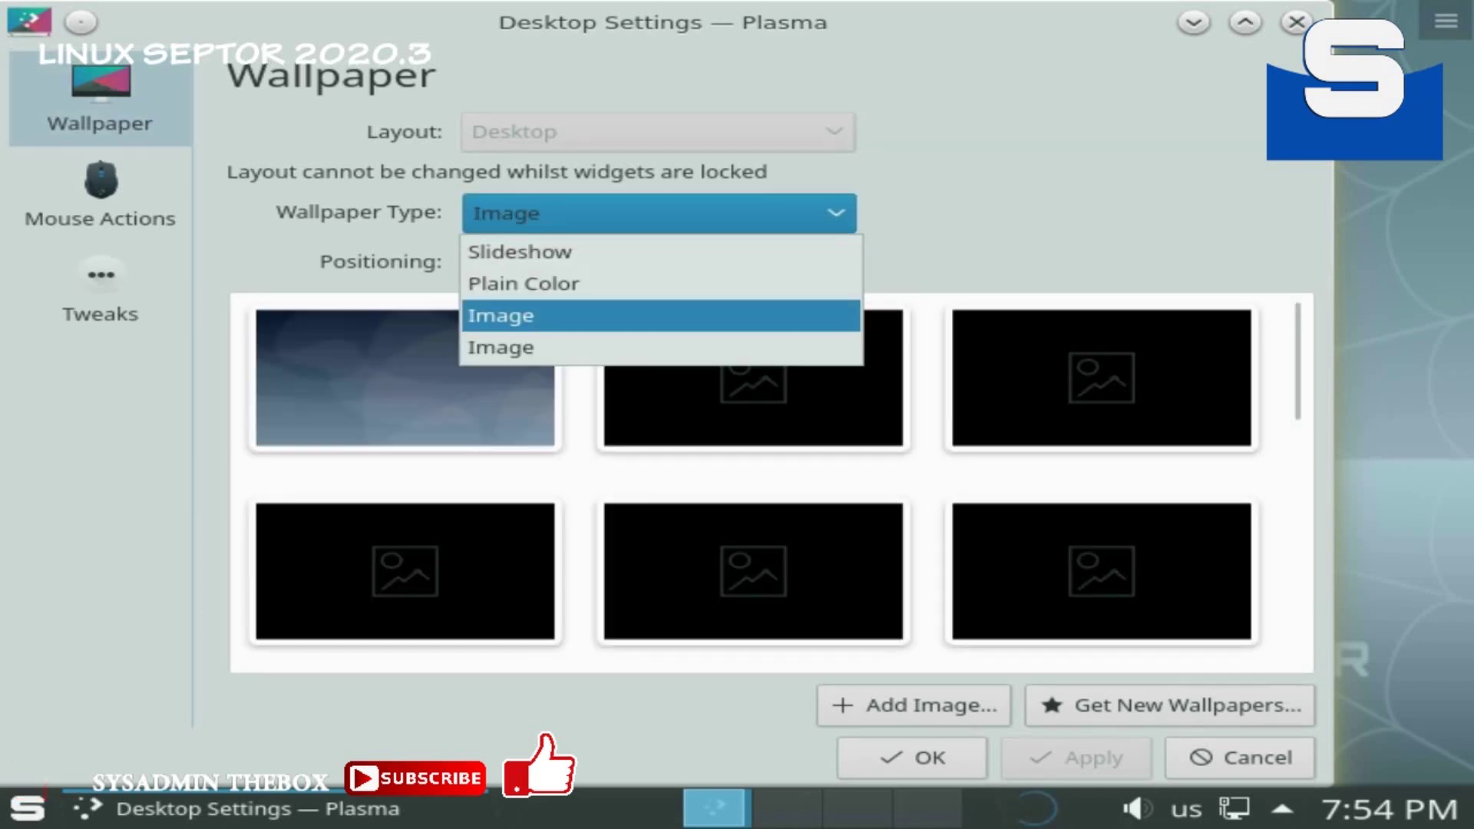
key("Return")
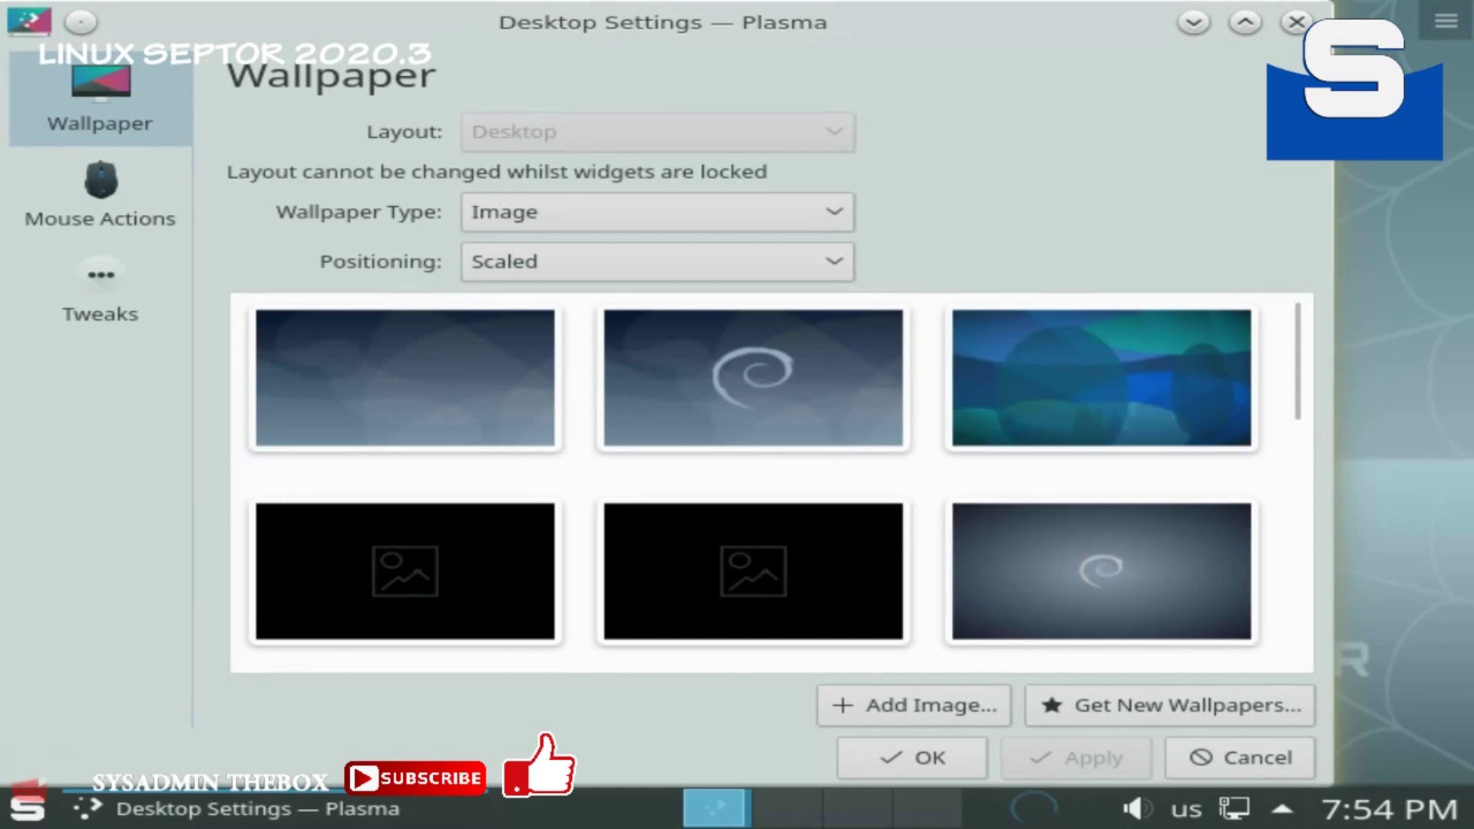
scroll(1102, 376, "down", 5)
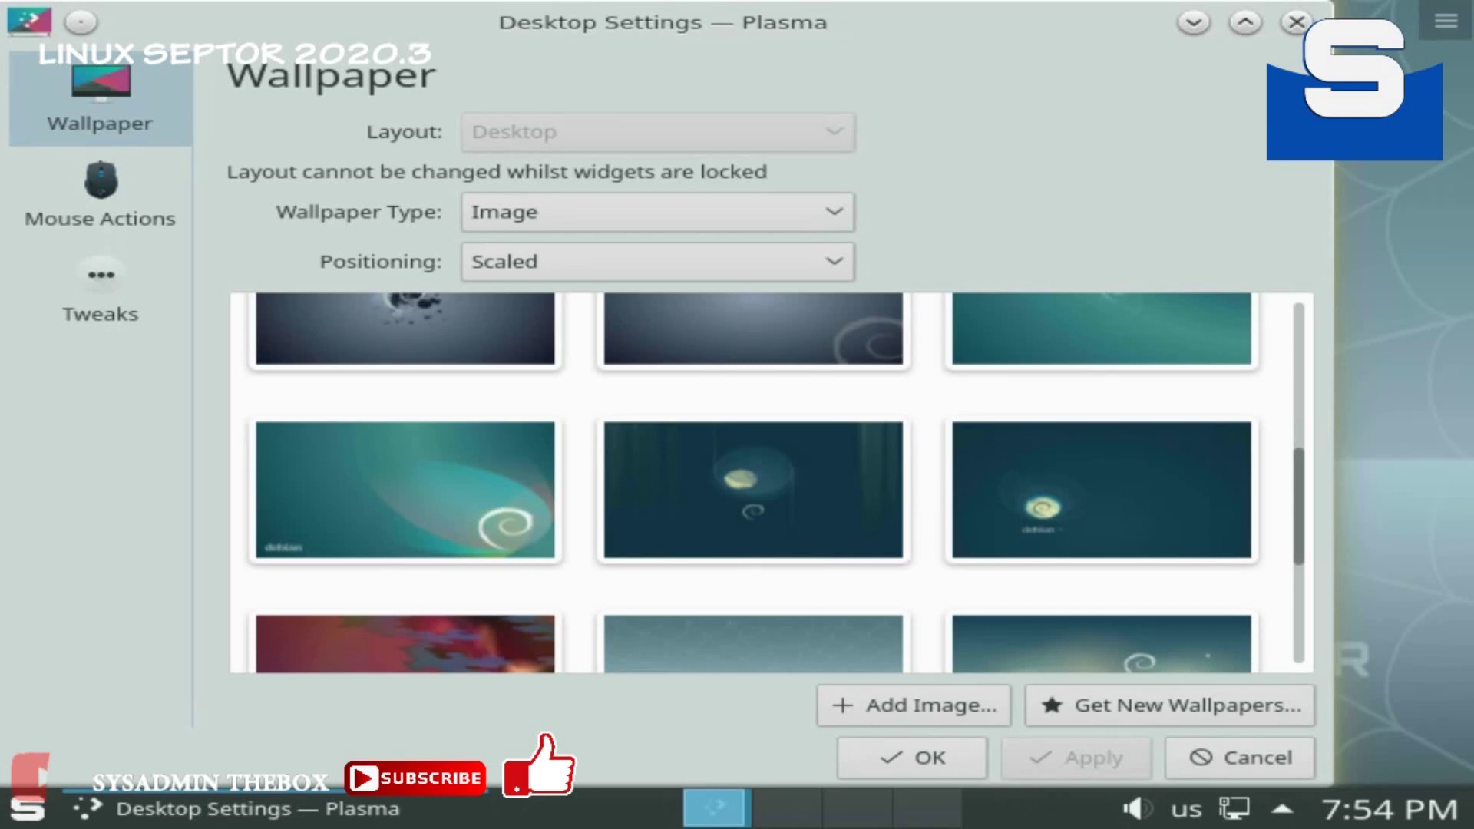
scroll(771, 482, "down", 3)
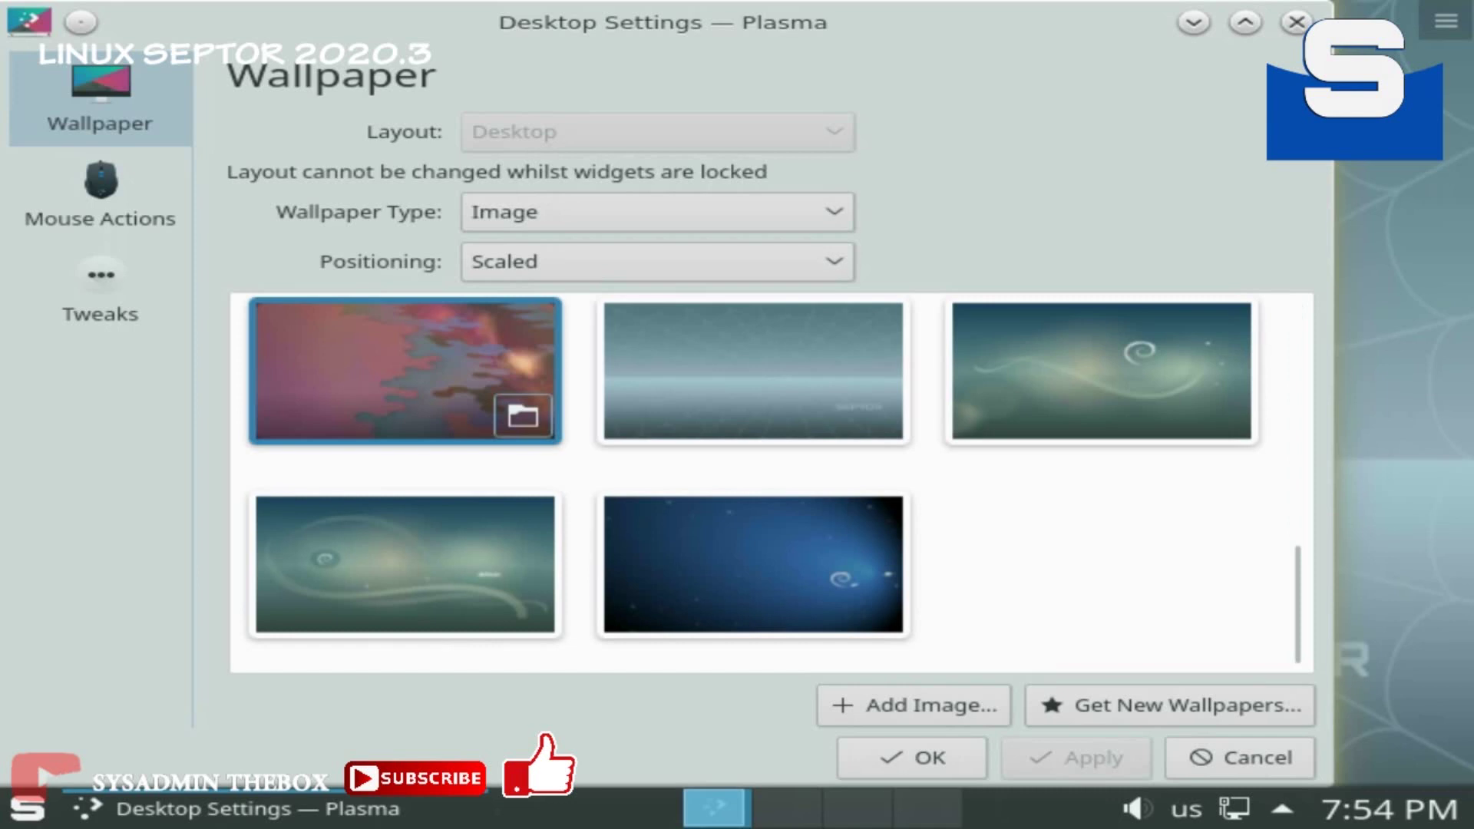
left_click(405, 372)
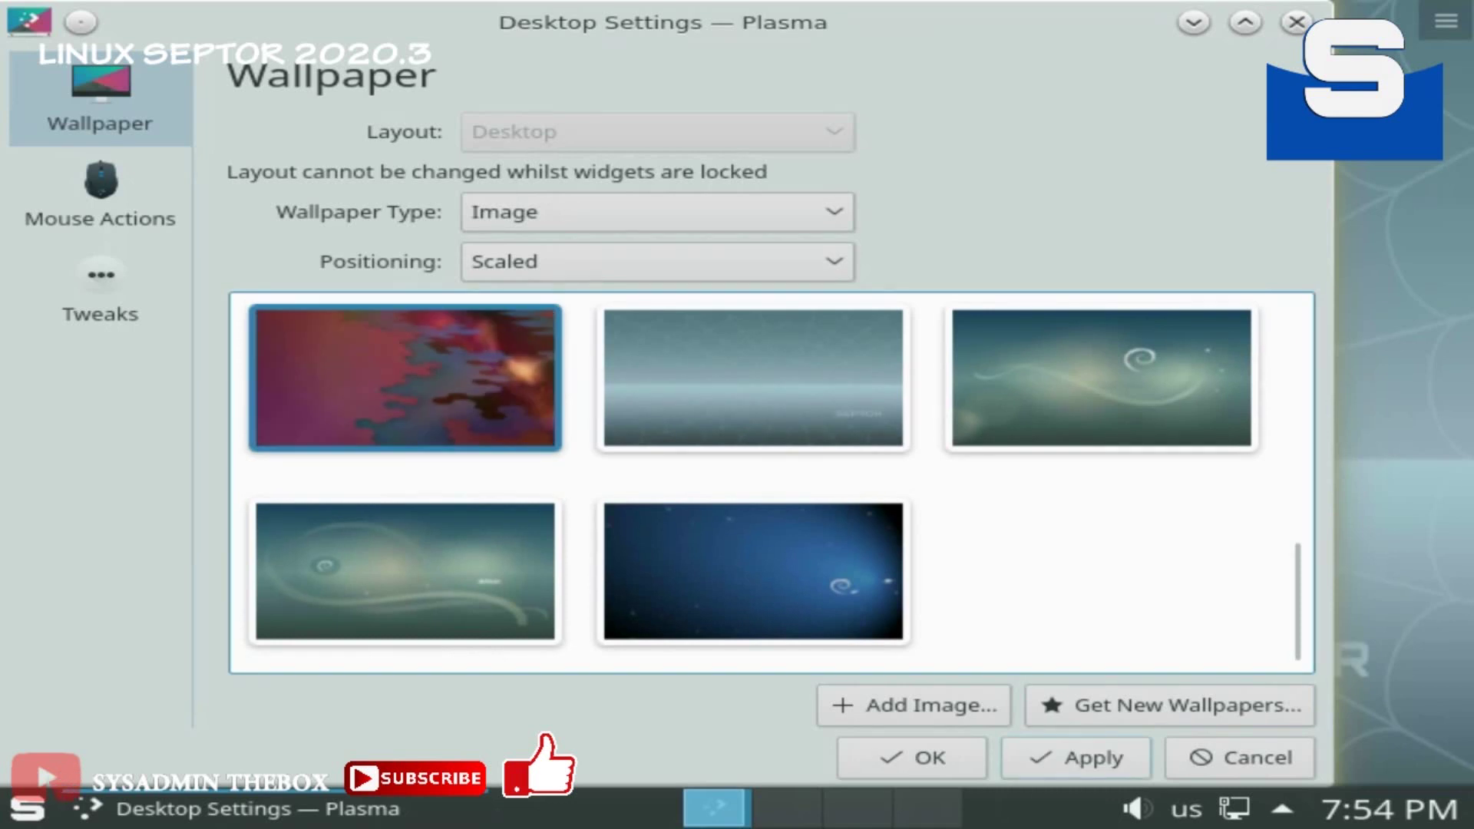
Step: Set the wallpaper positioning to Scaled, Keep Proportions, and apply the new wallpaper to the desktop
left_click(653, 261)
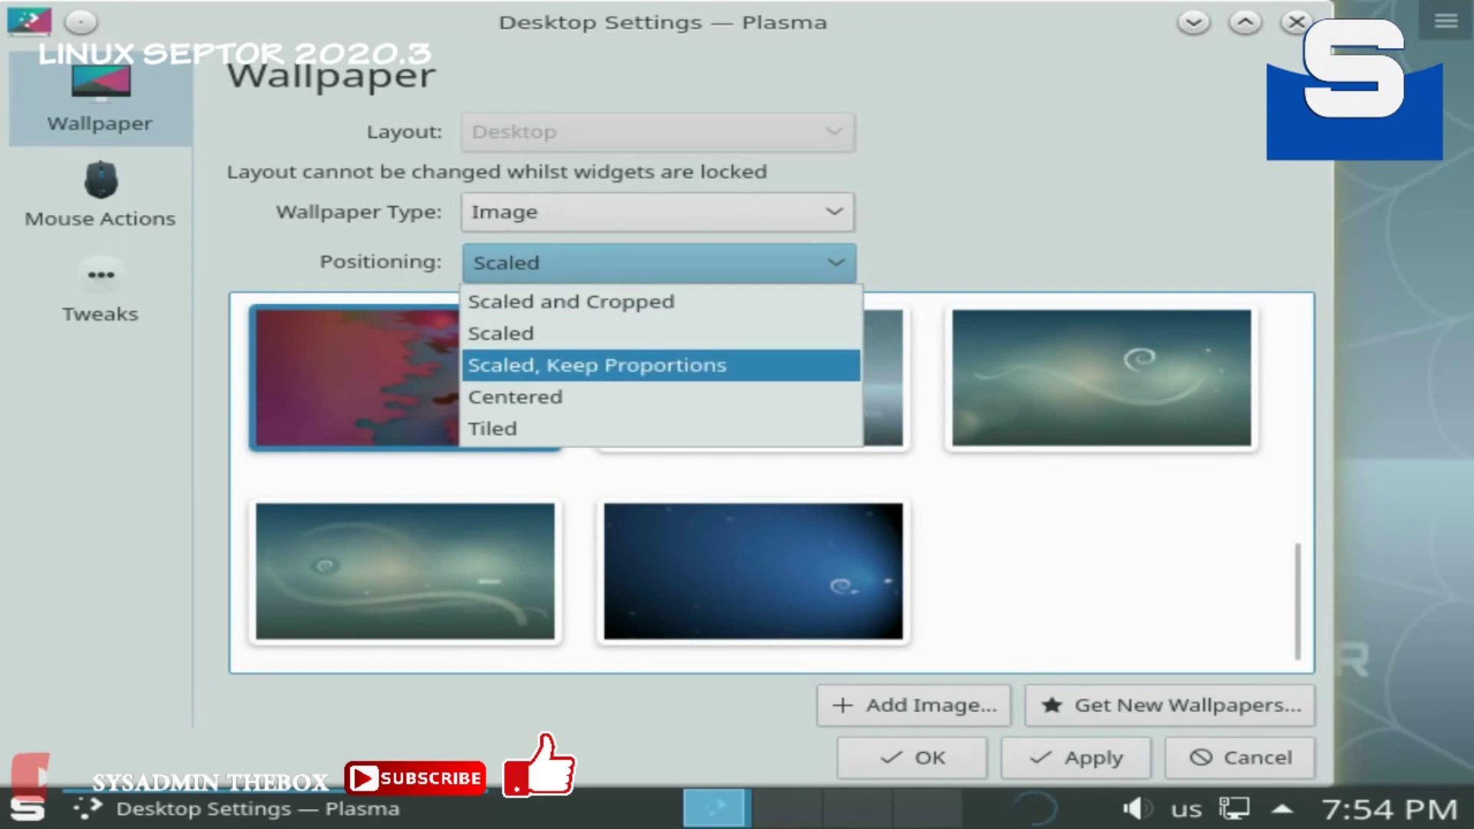
left_click(661, 365)
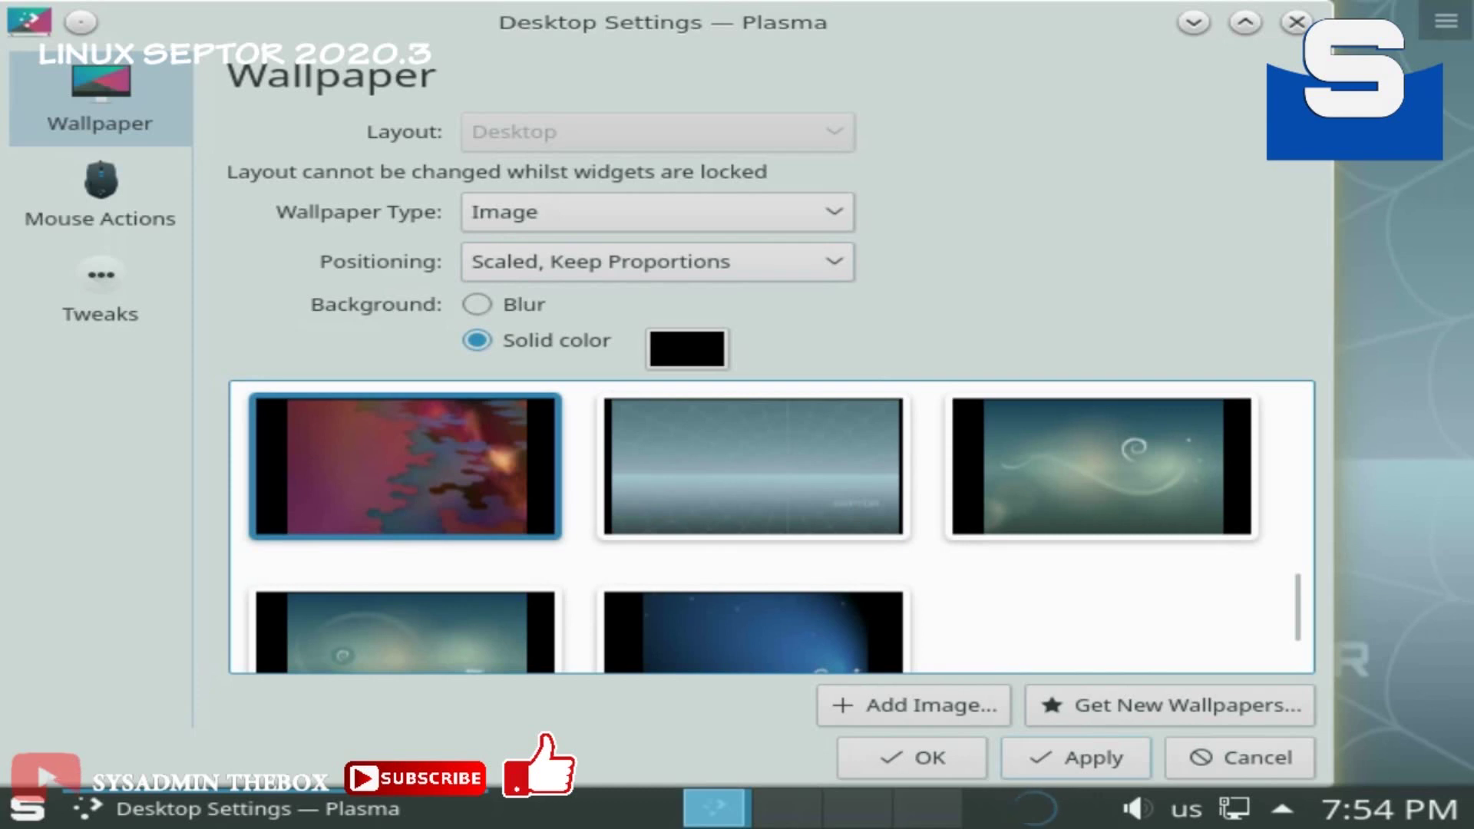
left_click(1077, 758)
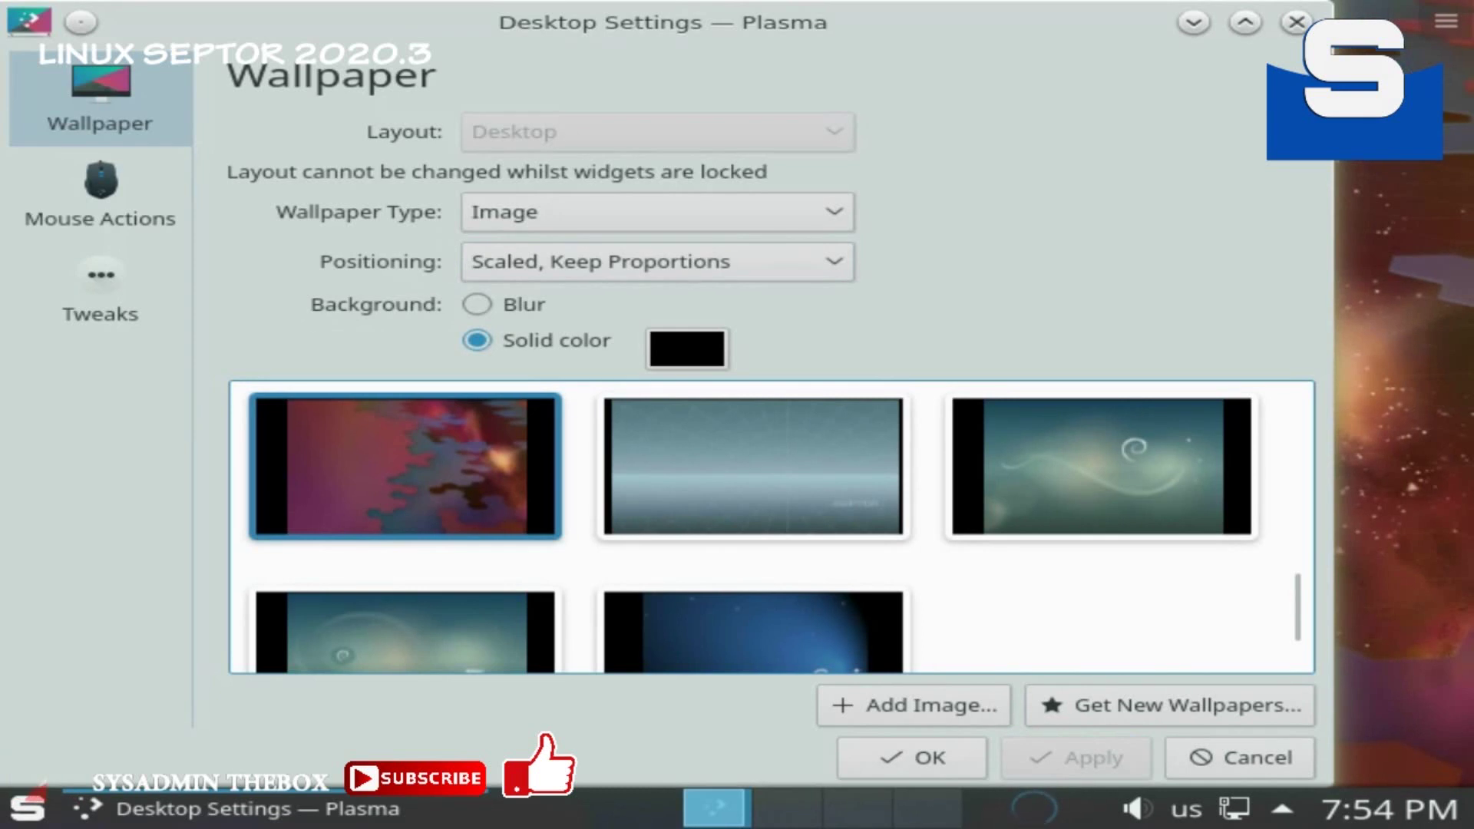
left_click(912, 758)
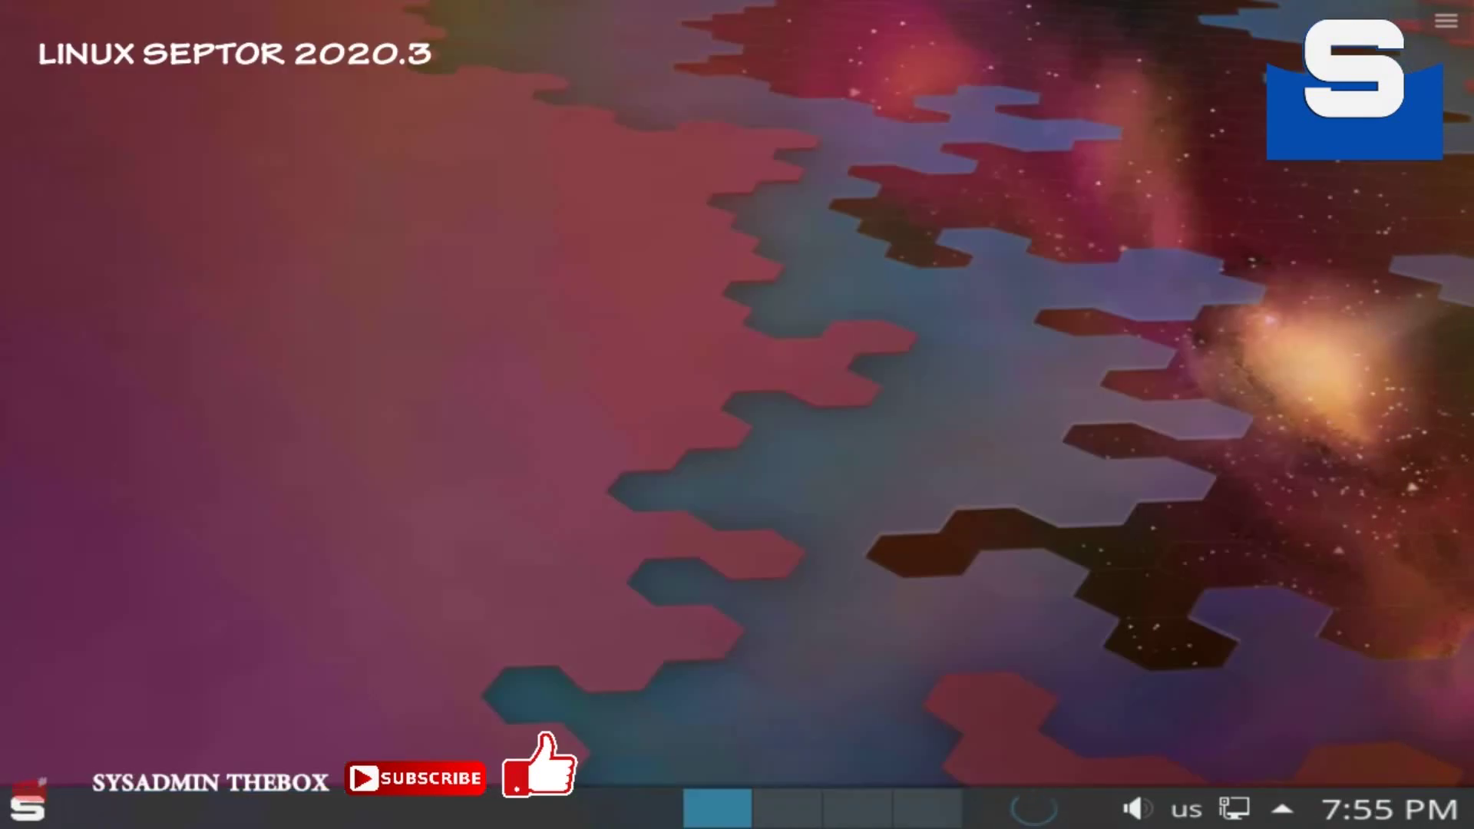
right_click(481, 124)
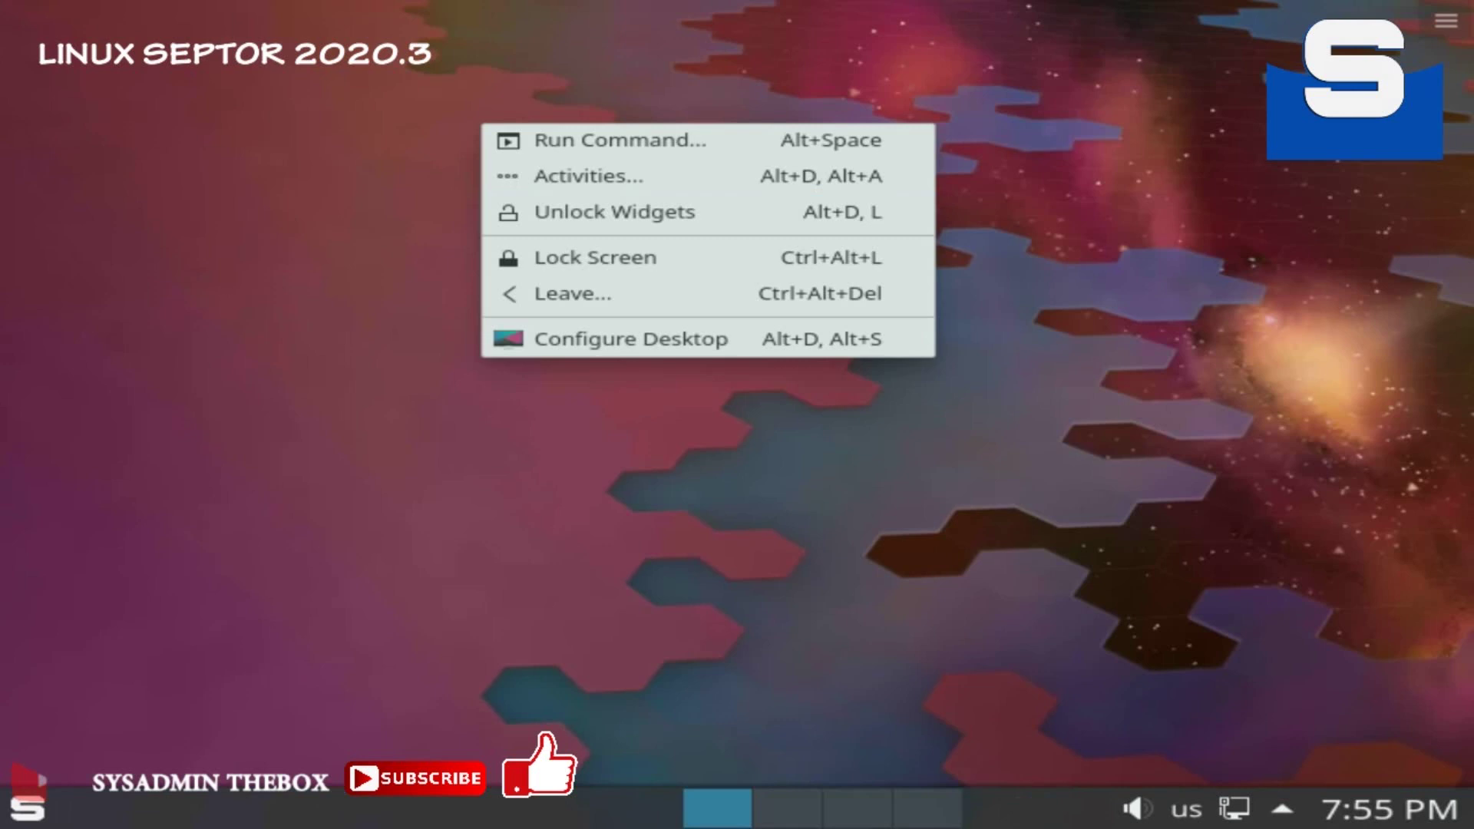
key("Escape")
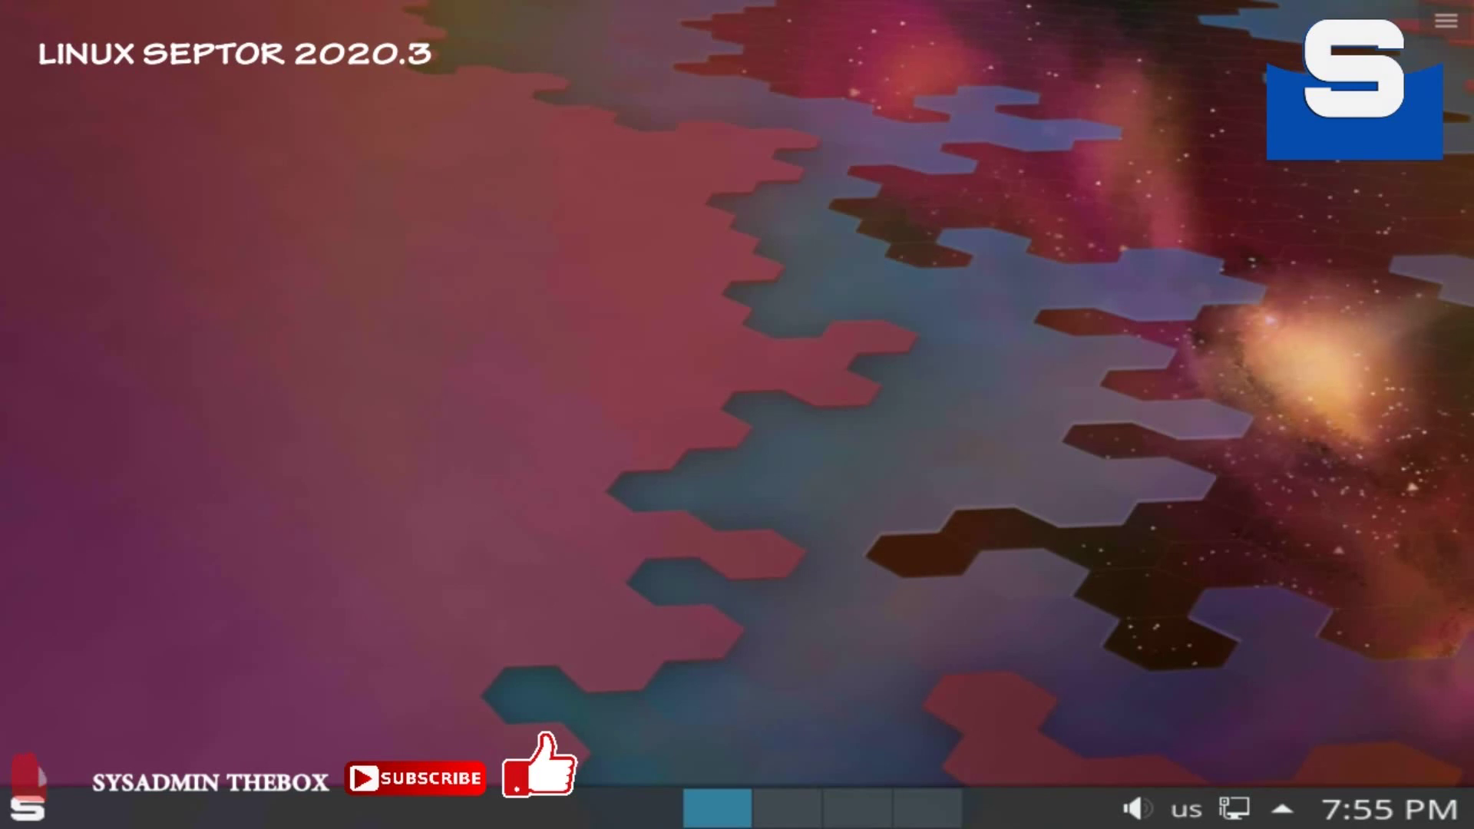
Step: Reopen the launcher and look through its Computer, Applications, History and Leave sections
key("super")
left_click(786, 716)
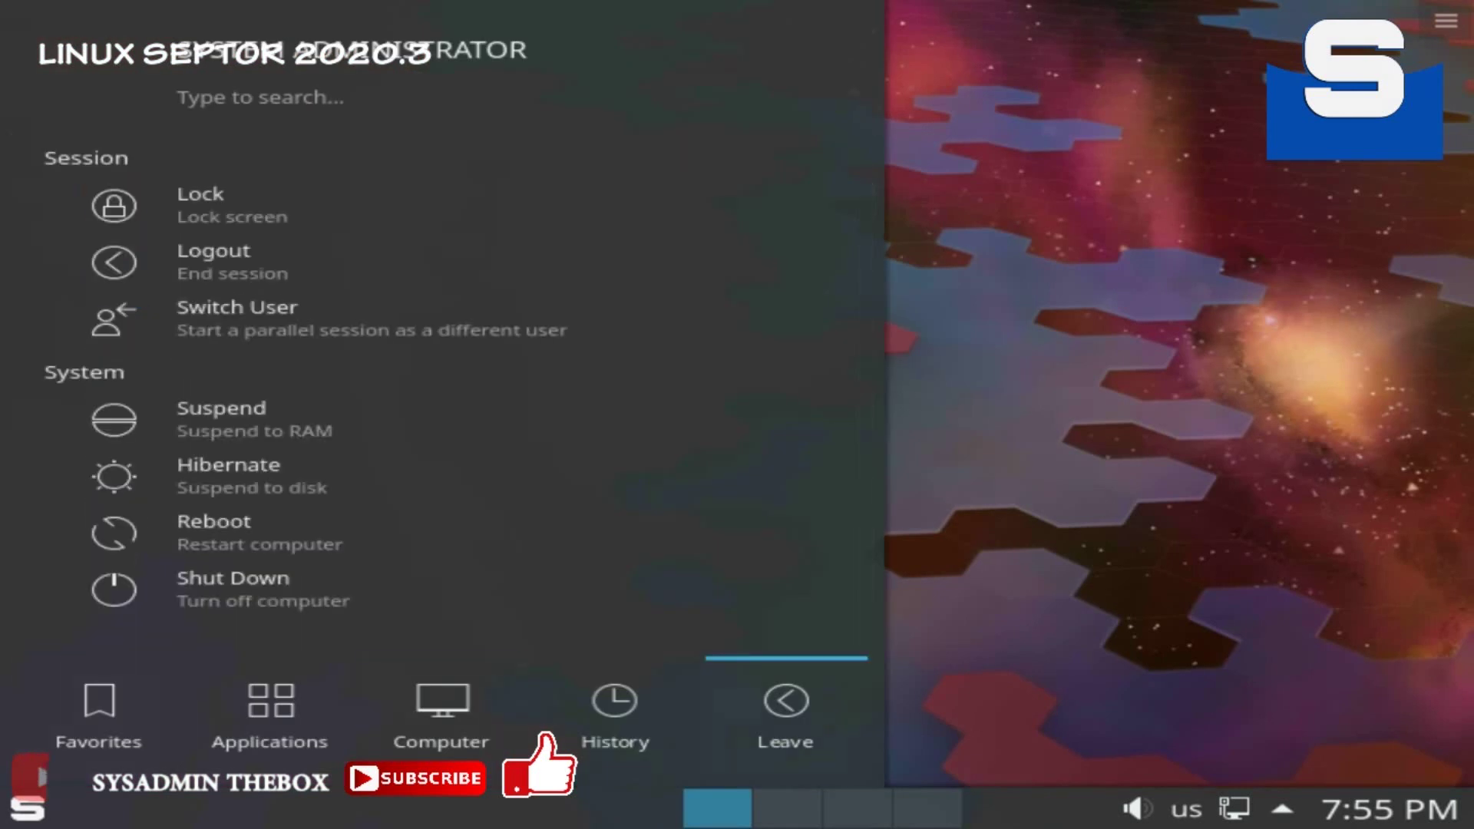
key("Left")
key("Left")
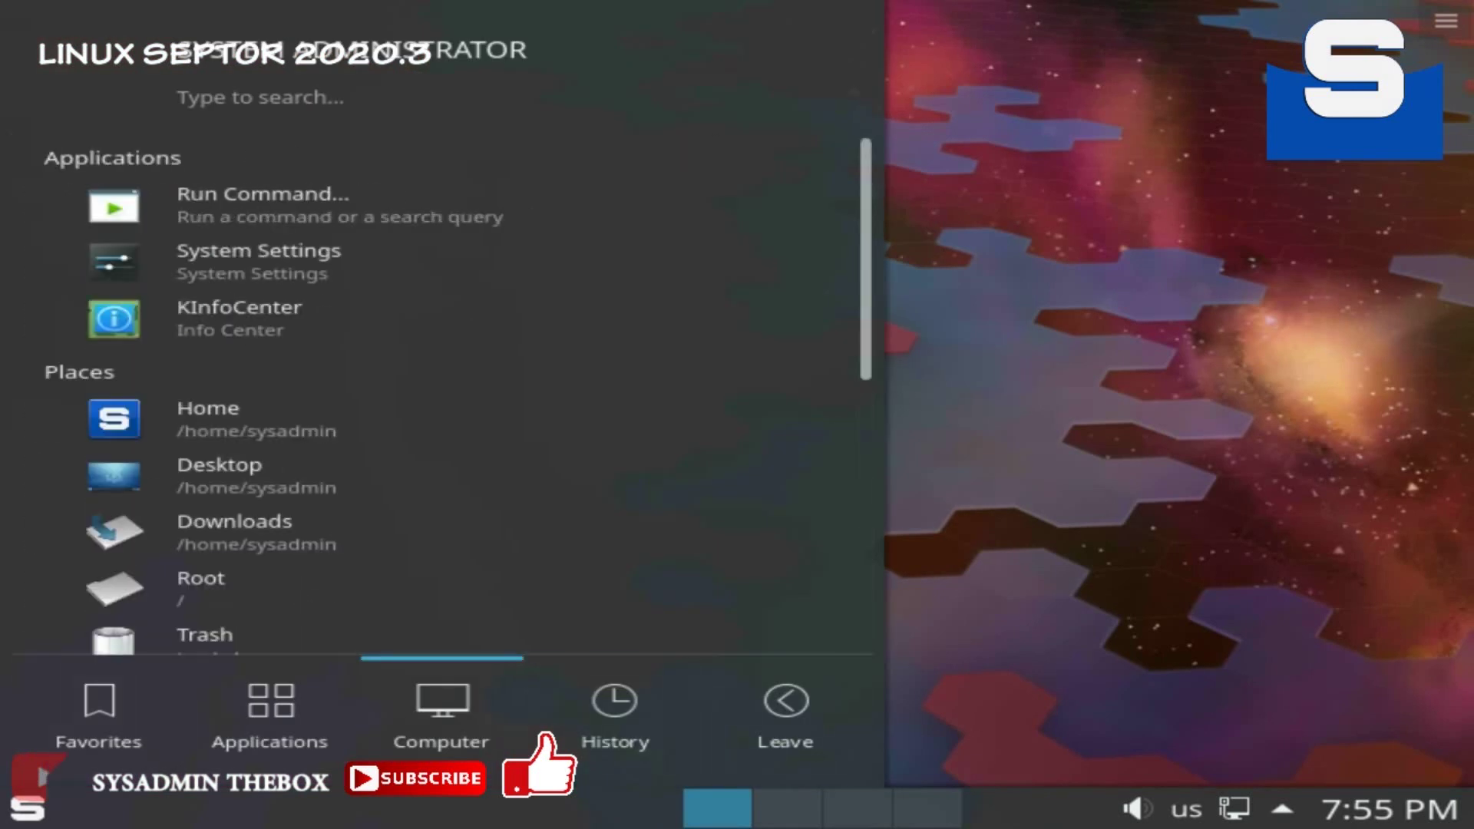
key("Left")
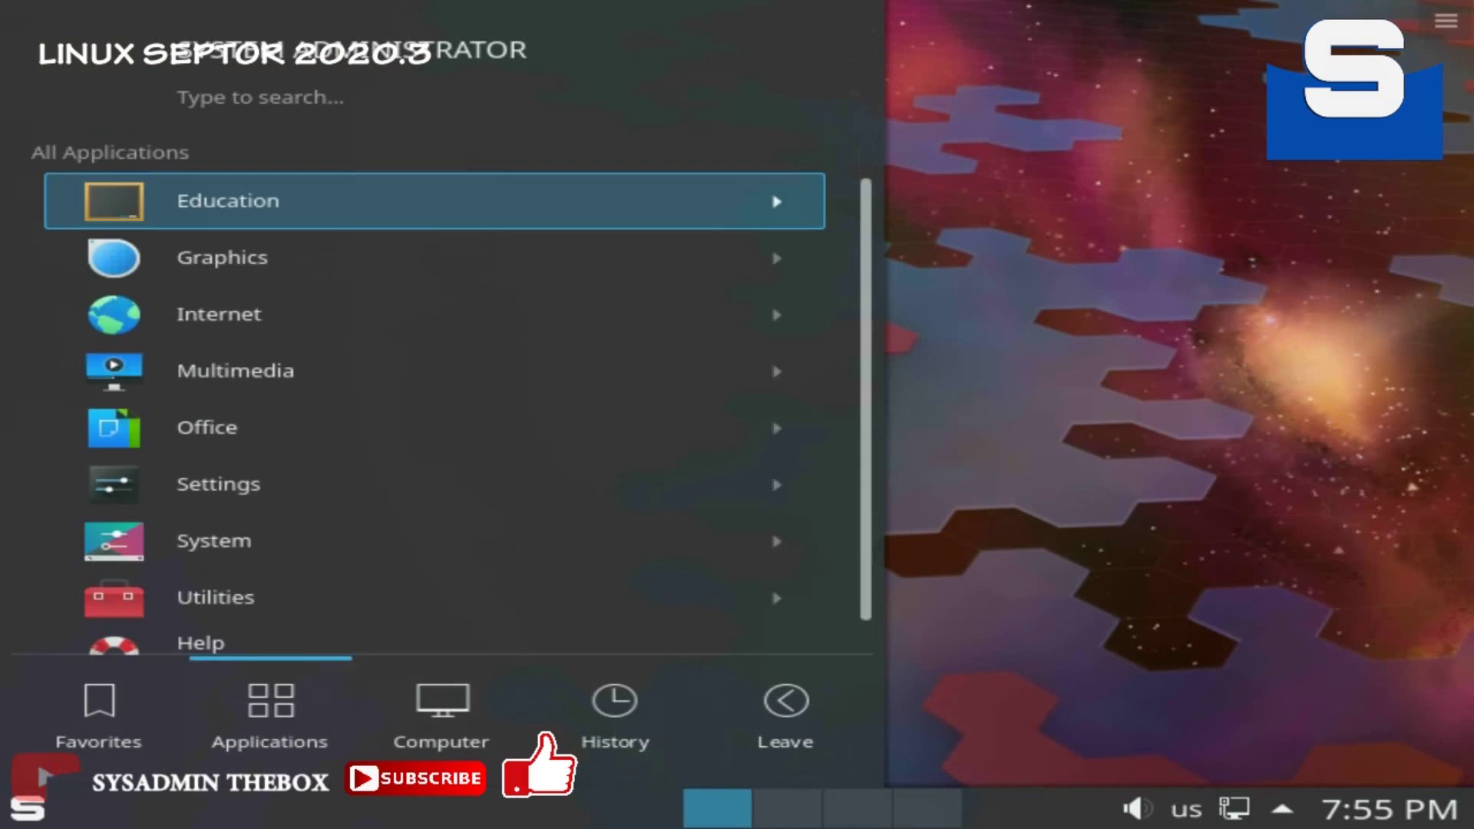
key("Right")
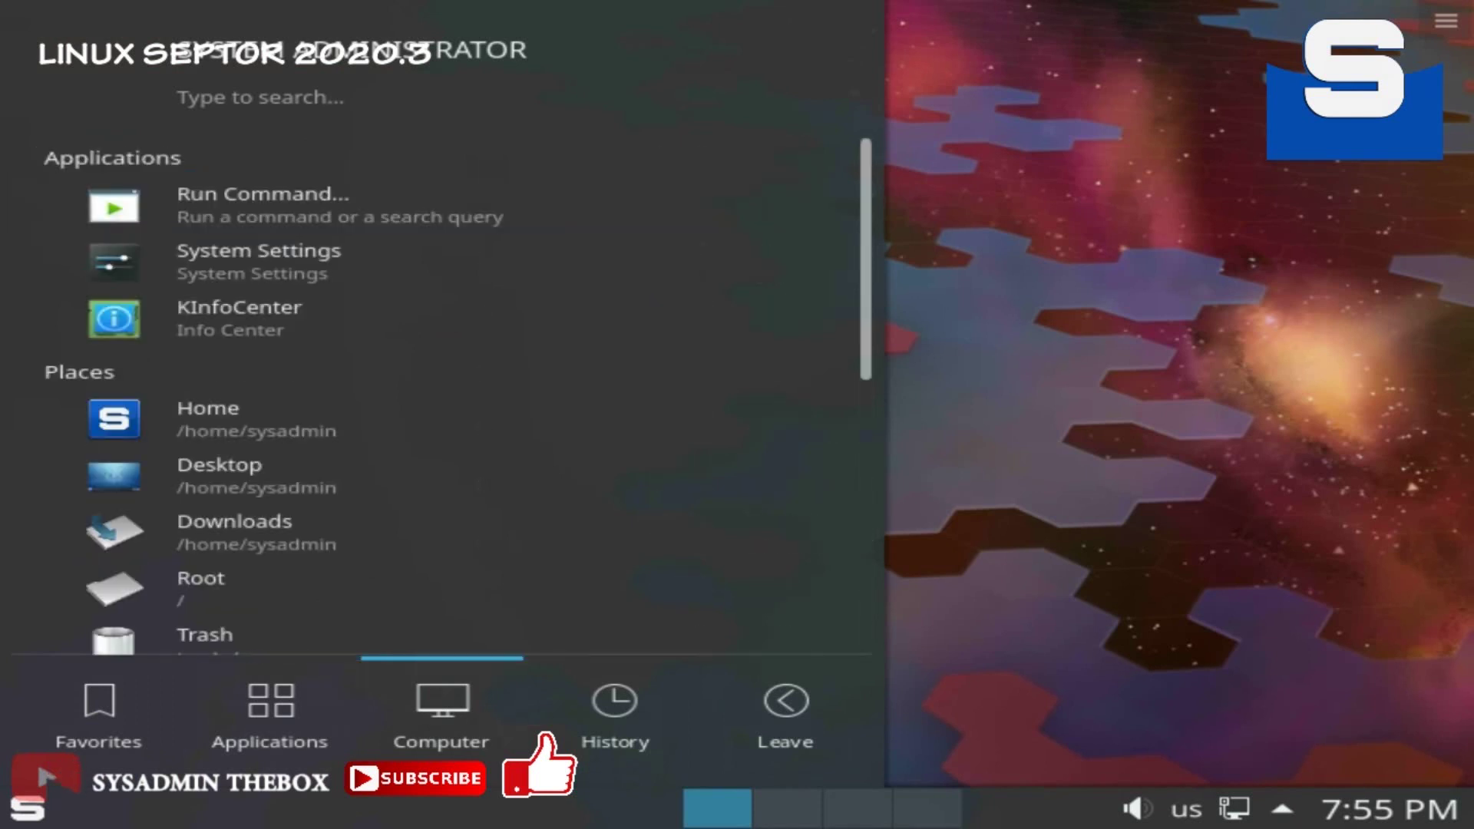
key("Up")
key("Up")
key("Down")
key("Down")
key("Down")
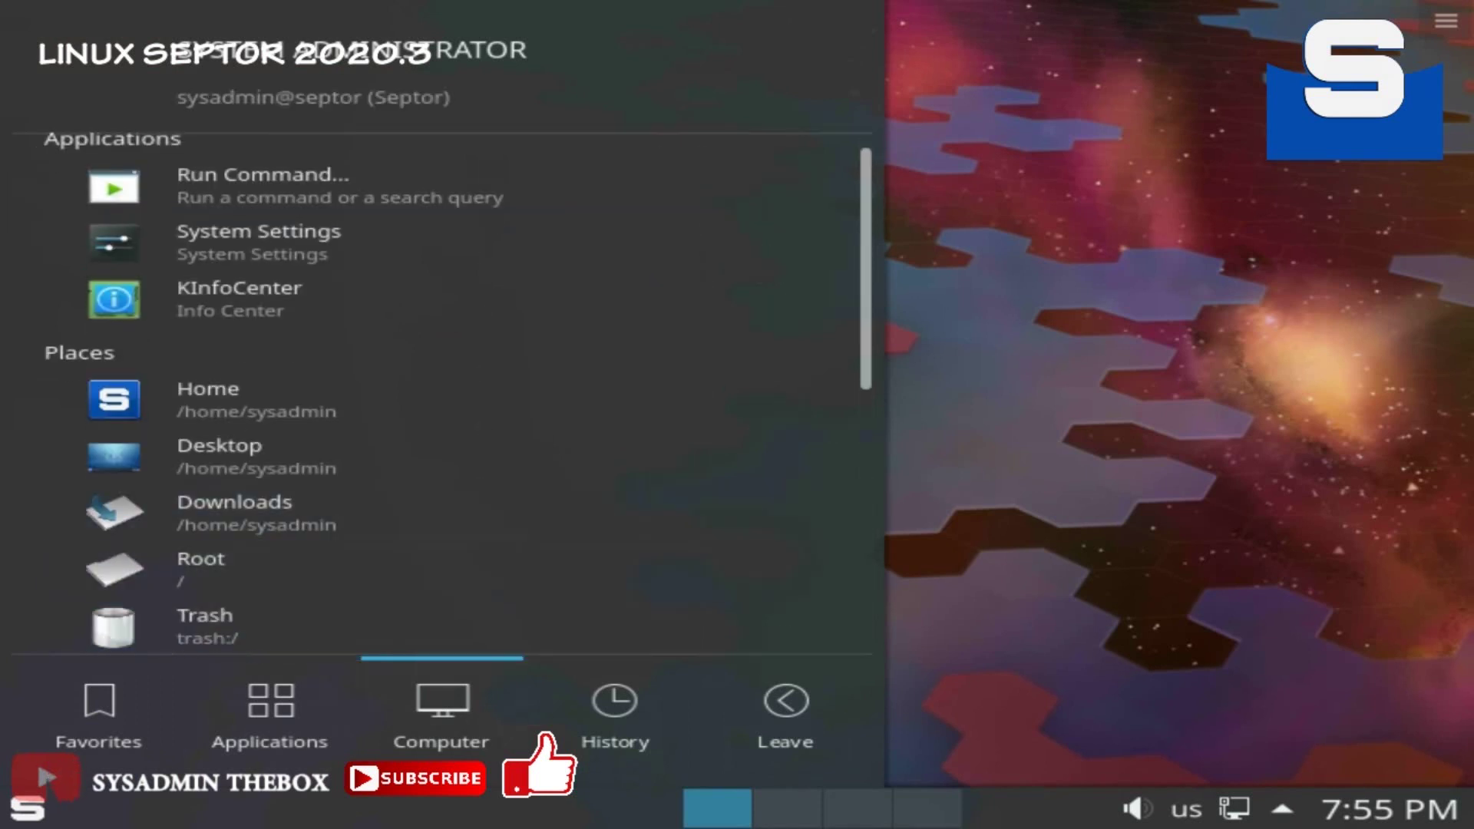
key("Right")
key("Right")
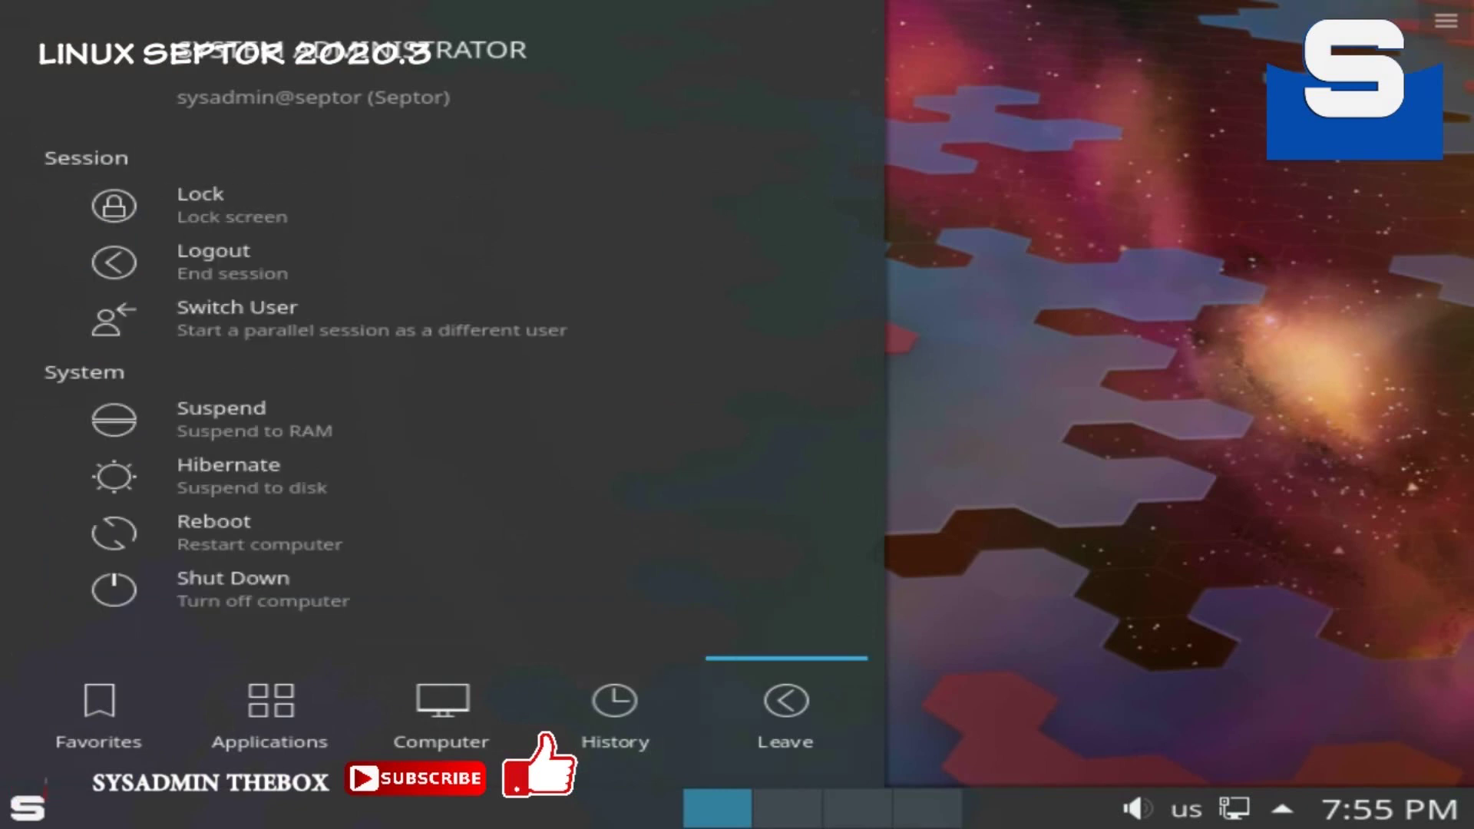
key("Left")
key("Right")
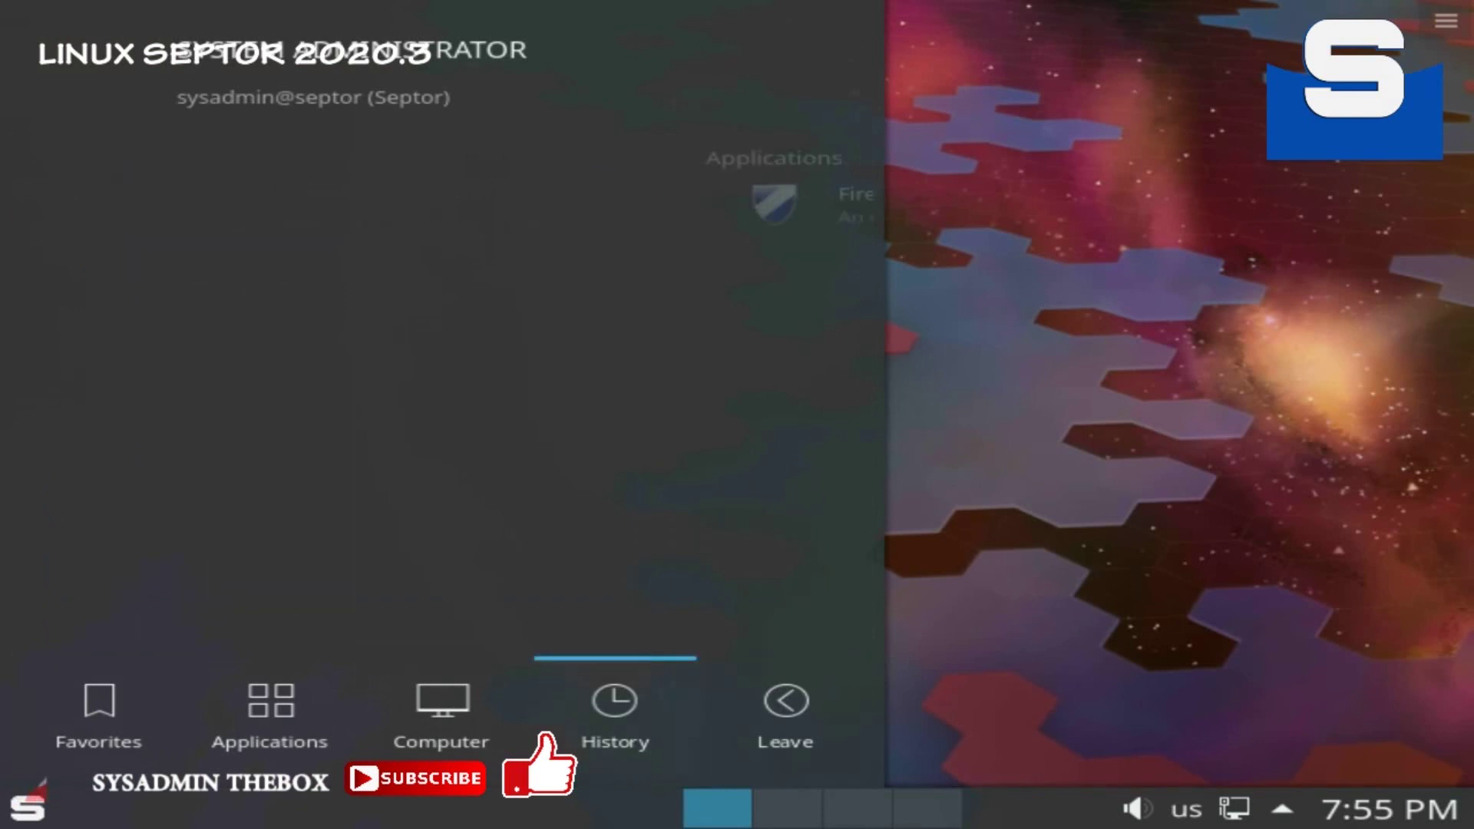
Step: Choose Shut Down from the system power options to turn off the computer
key("Up")
key("Up")
key("Up")
key("Up")
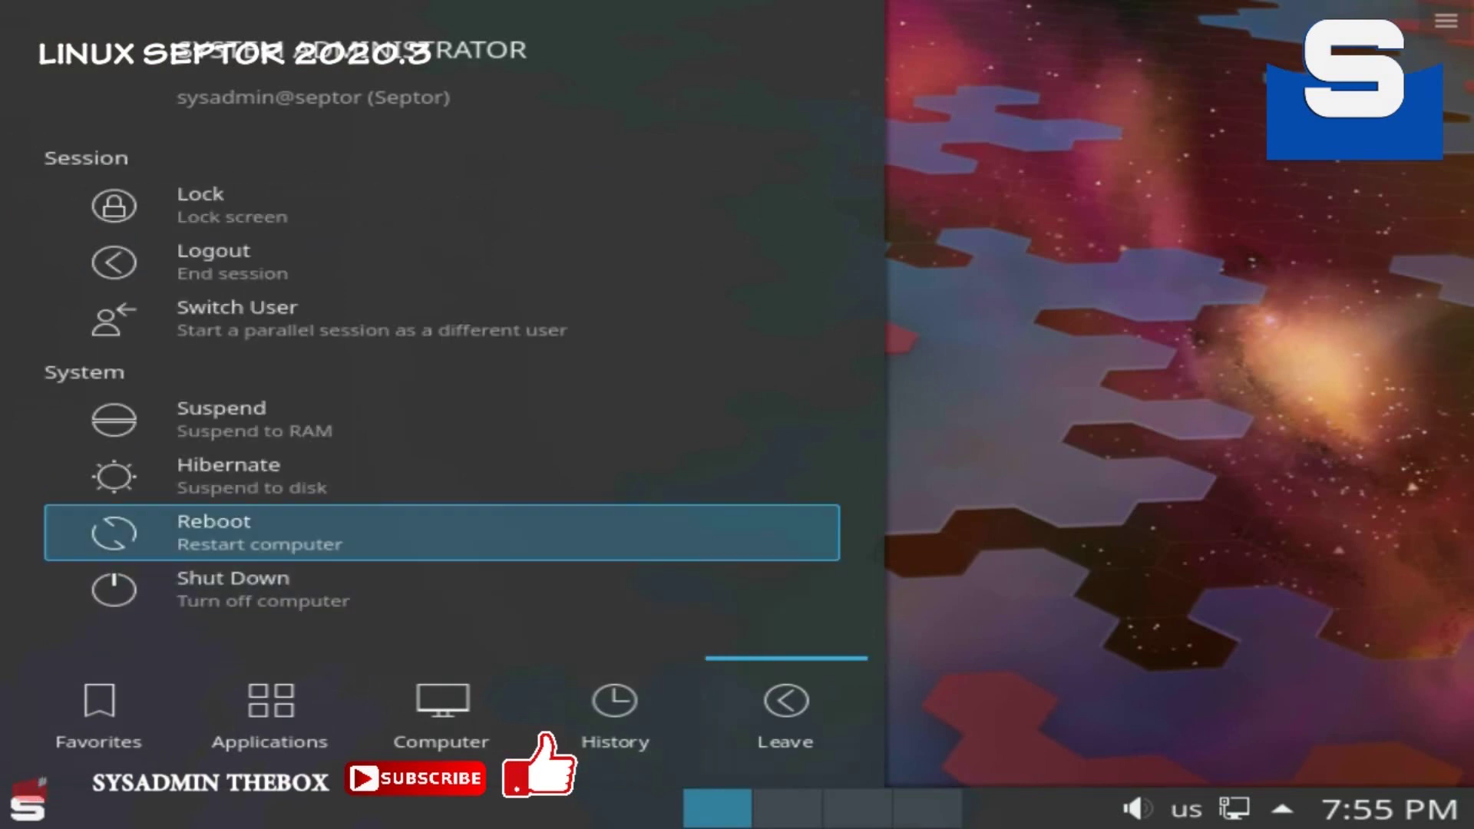
key("Down")
key("Down")
key("Down")
key("Return")
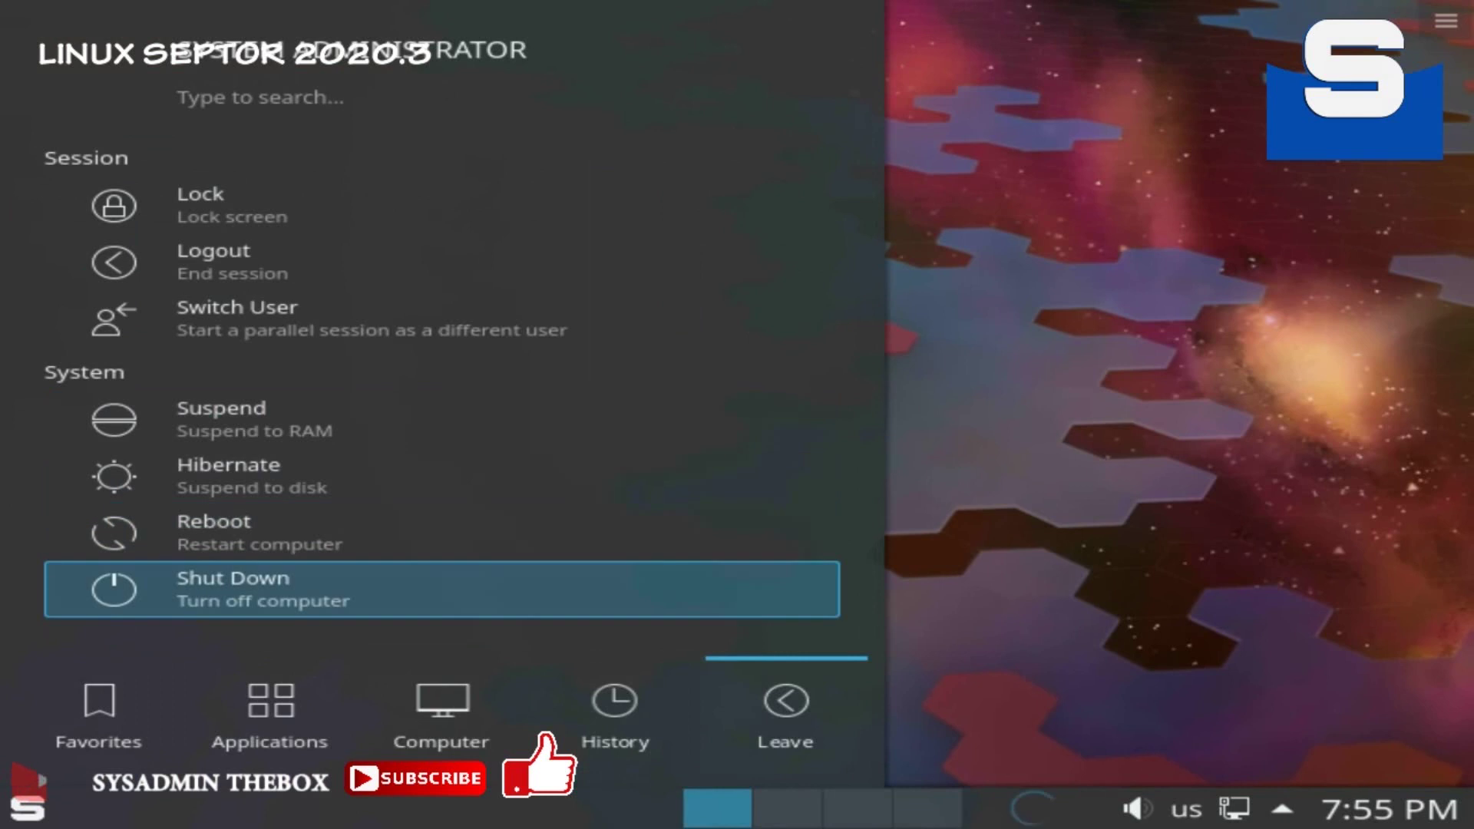